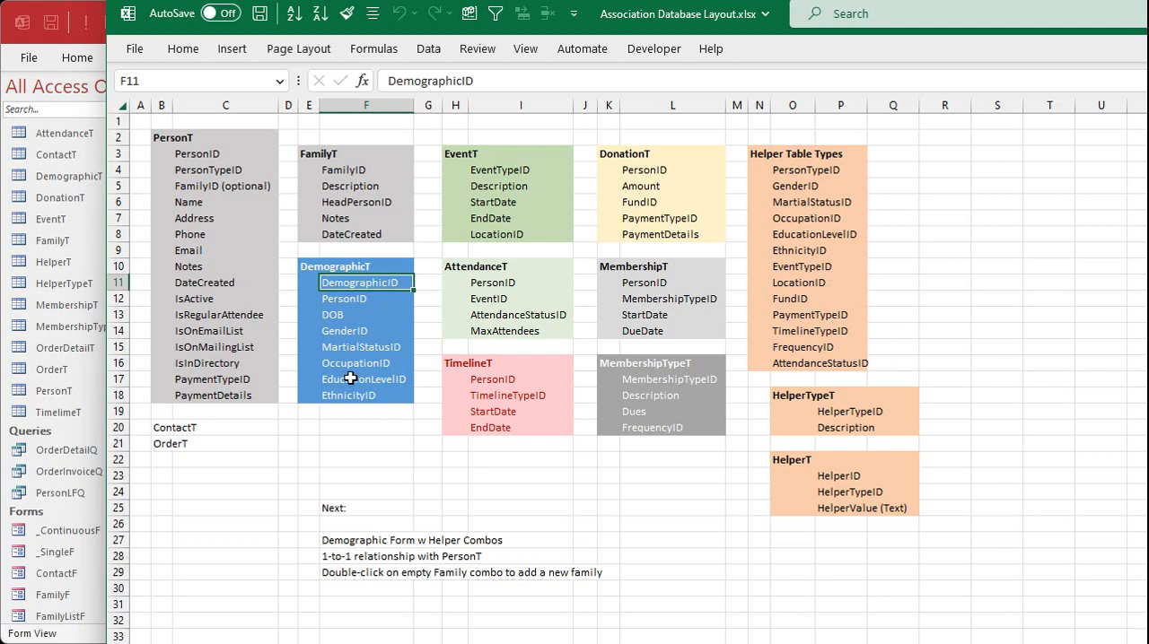
# Switch to Access, view the details of person 32 from the person list, and close the opened forms
pyautogui.click(1146, 13)
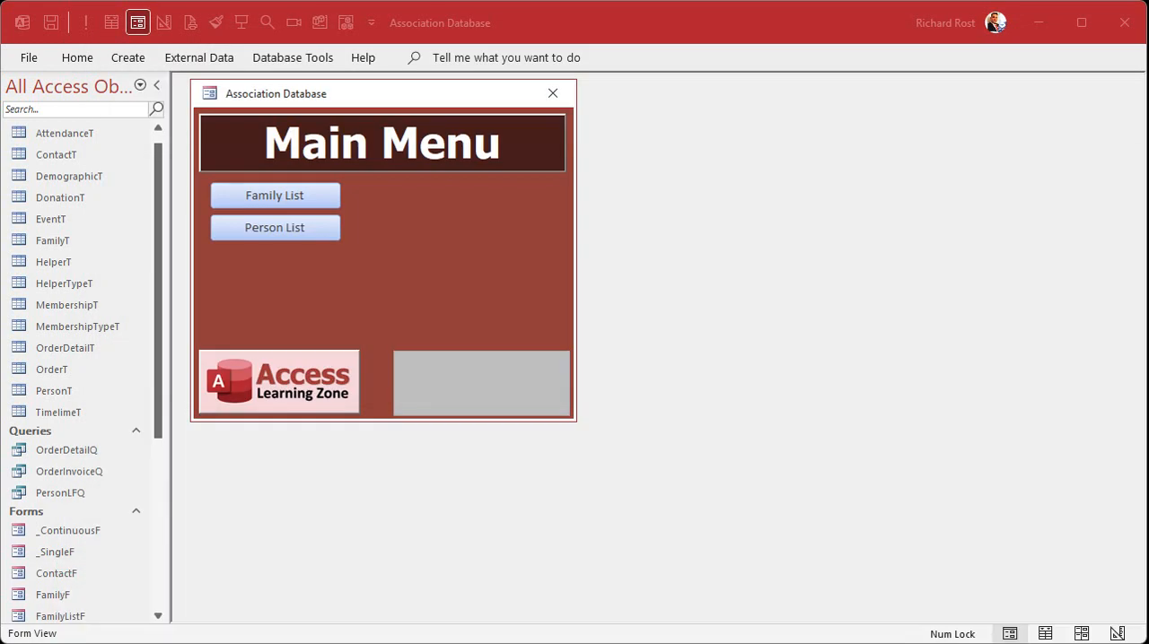
pyautogui.click(293, 227)
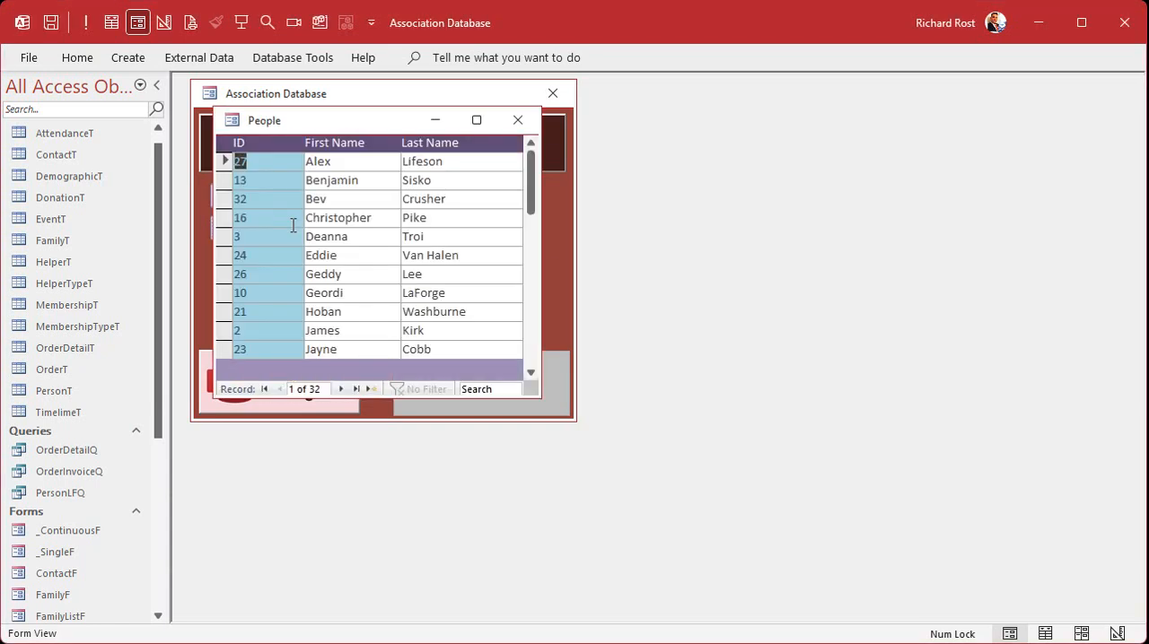
pyautogui.click(262, 199)
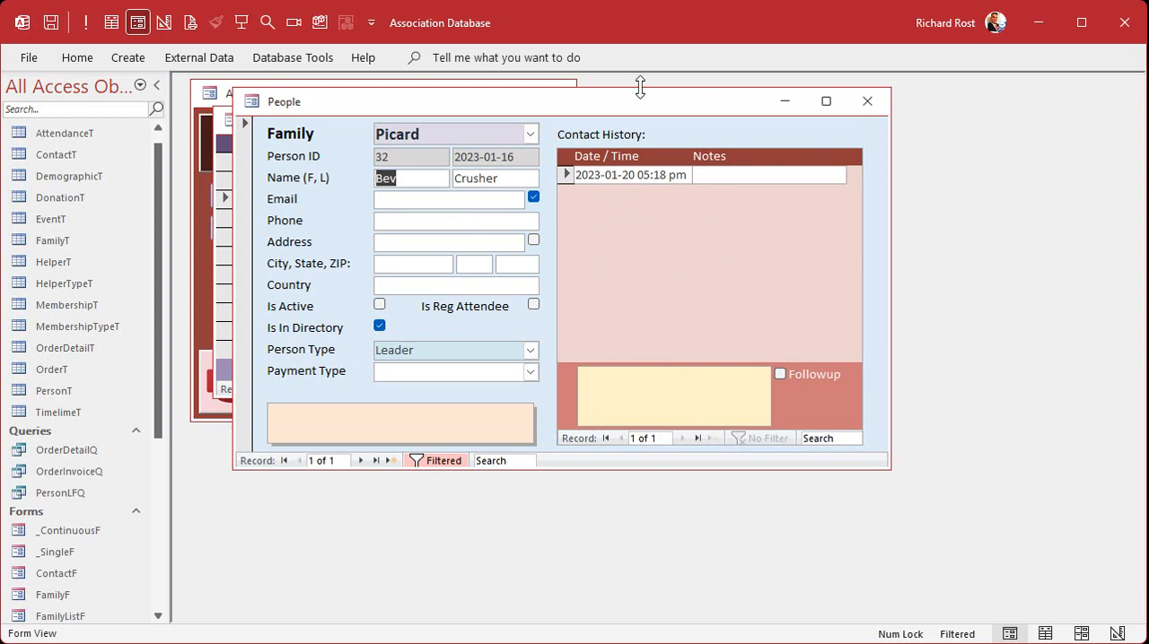
pyautogui.click(867, 101)
pyautogui.hotkey('ctrl', 'w')
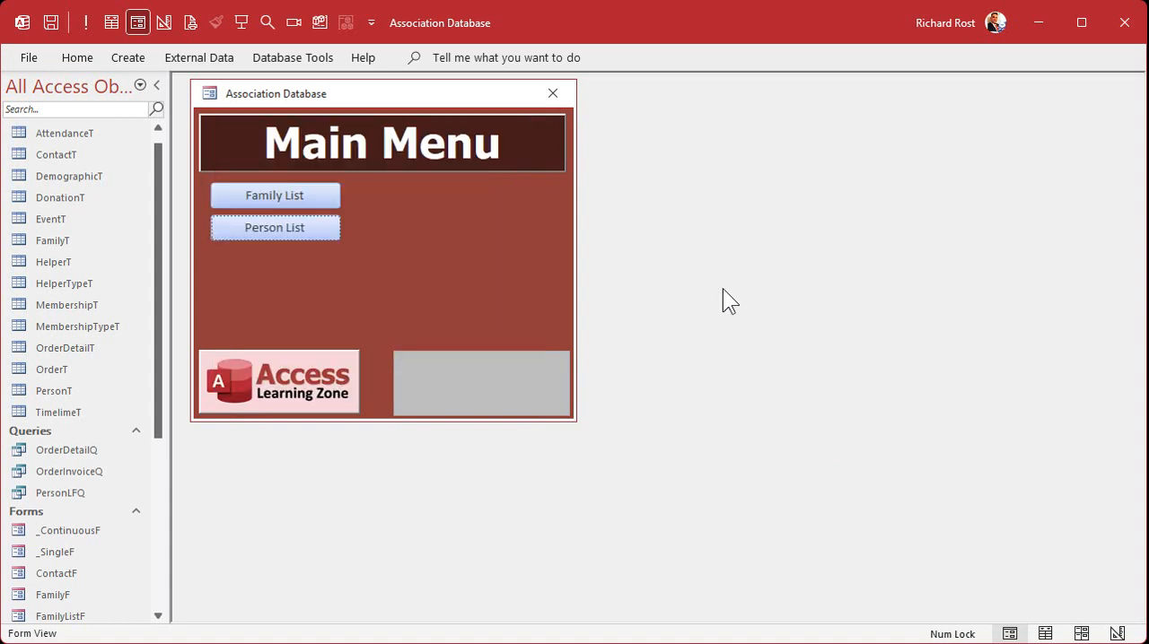
# Duplicate the _SingleF form under the name DemographicF
pyautogui.click(68, 553)
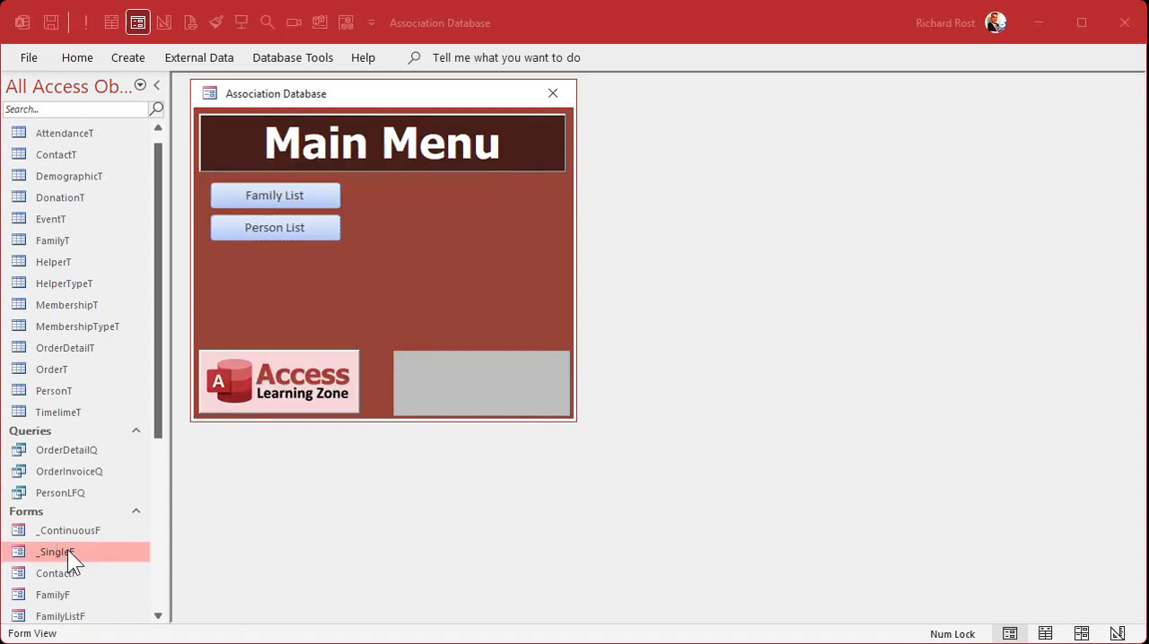
pyautogui.hotkey('ctrl', 'v')
pyautogui.write('DemographicF')
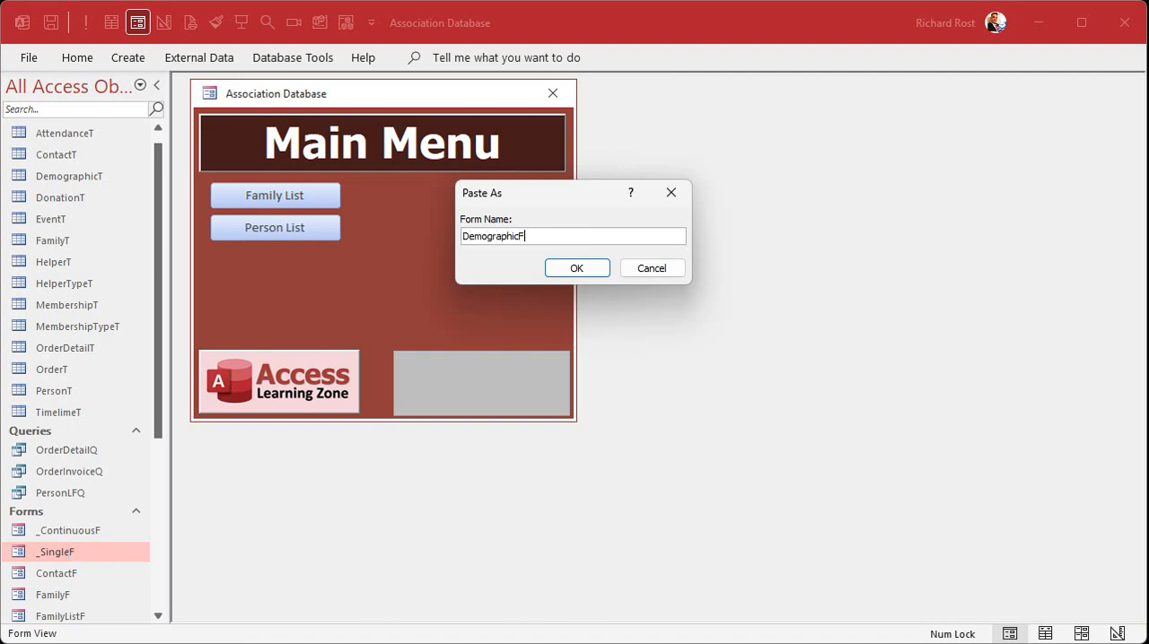
pyautogui.press('Return')
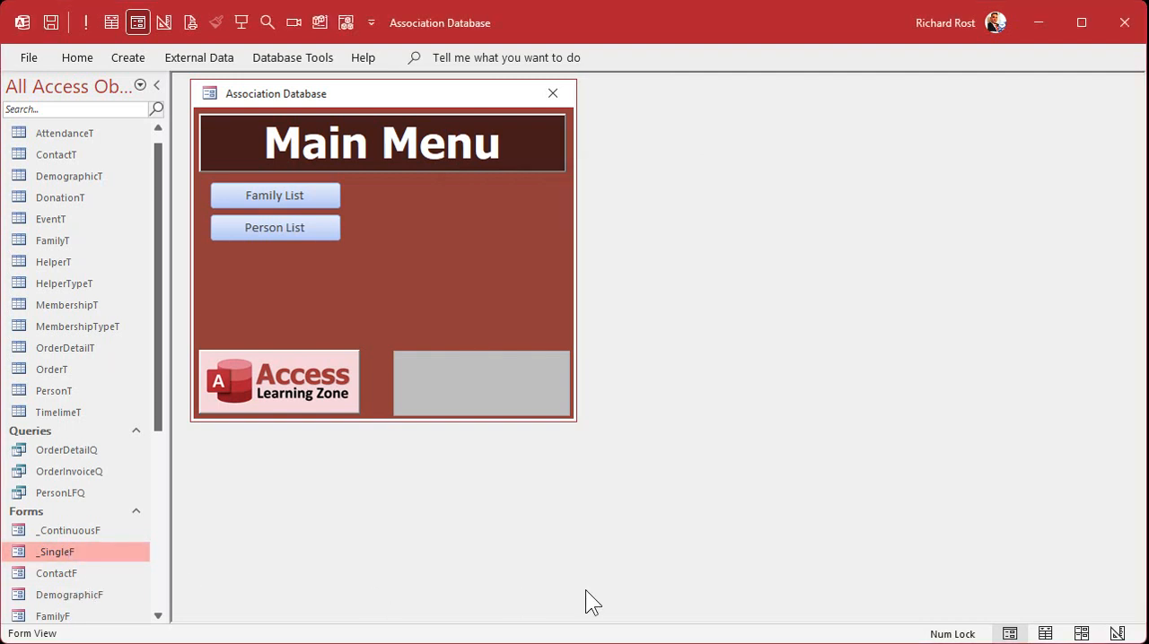
# Open the DemographicF form in Design View, with its window moved clear of the Main Menu title
pyautogui.doubleClick(62, 594)
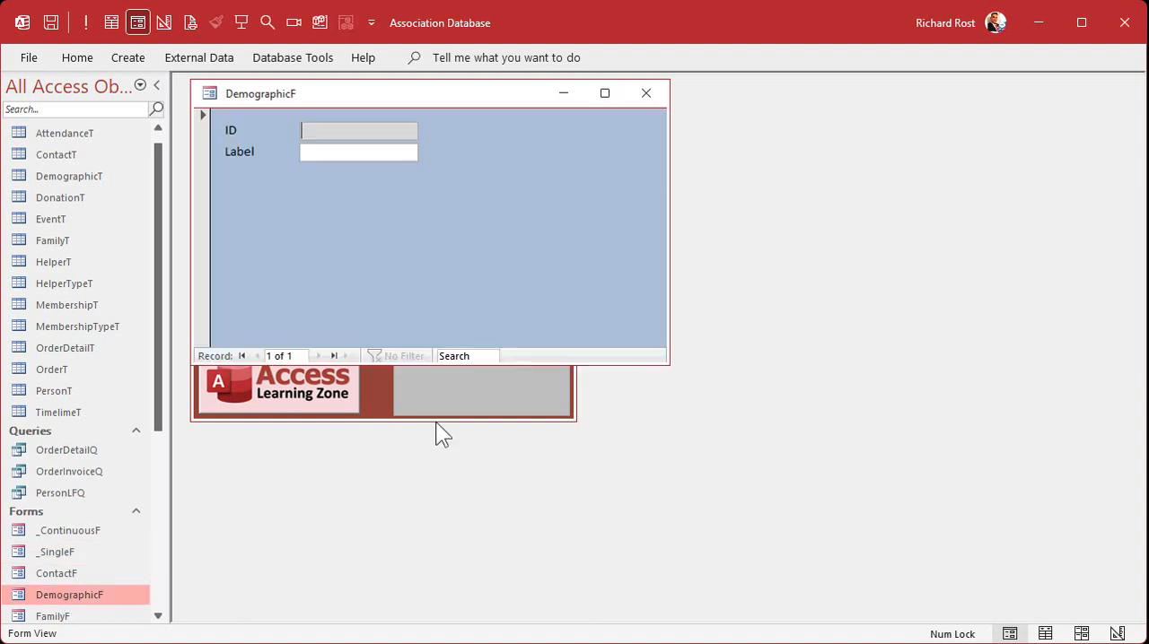
pyautogui.moveTo(501, 97); pyautogui.dragTo(600, 178)
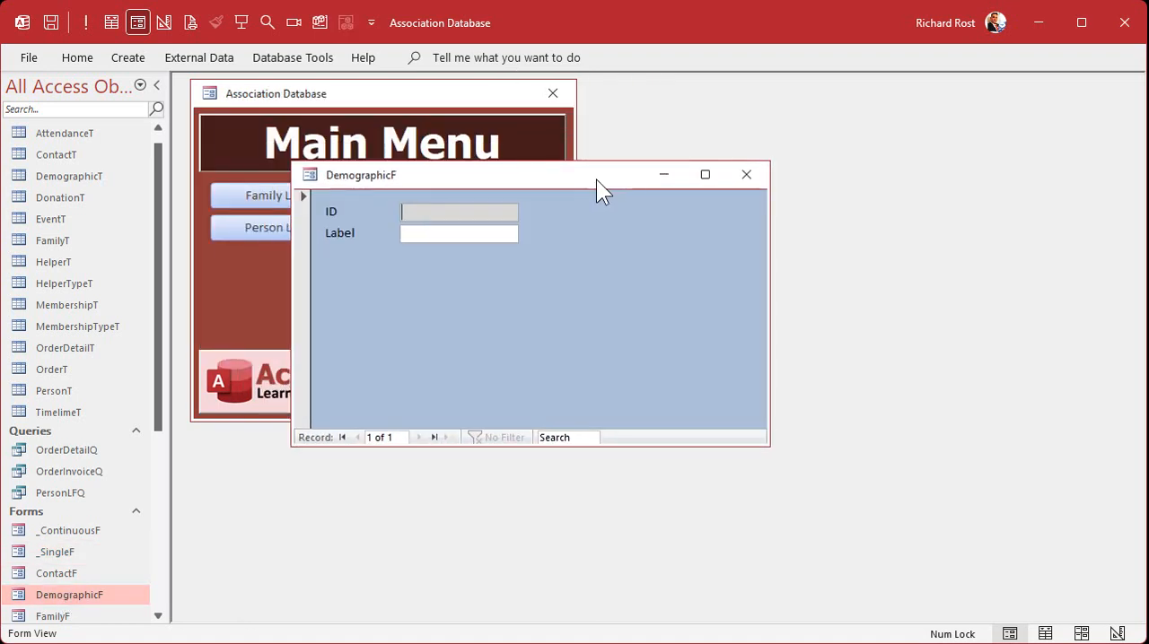
pyautogui.rightClick(597, 179)
pyautogui.click(658, 323)
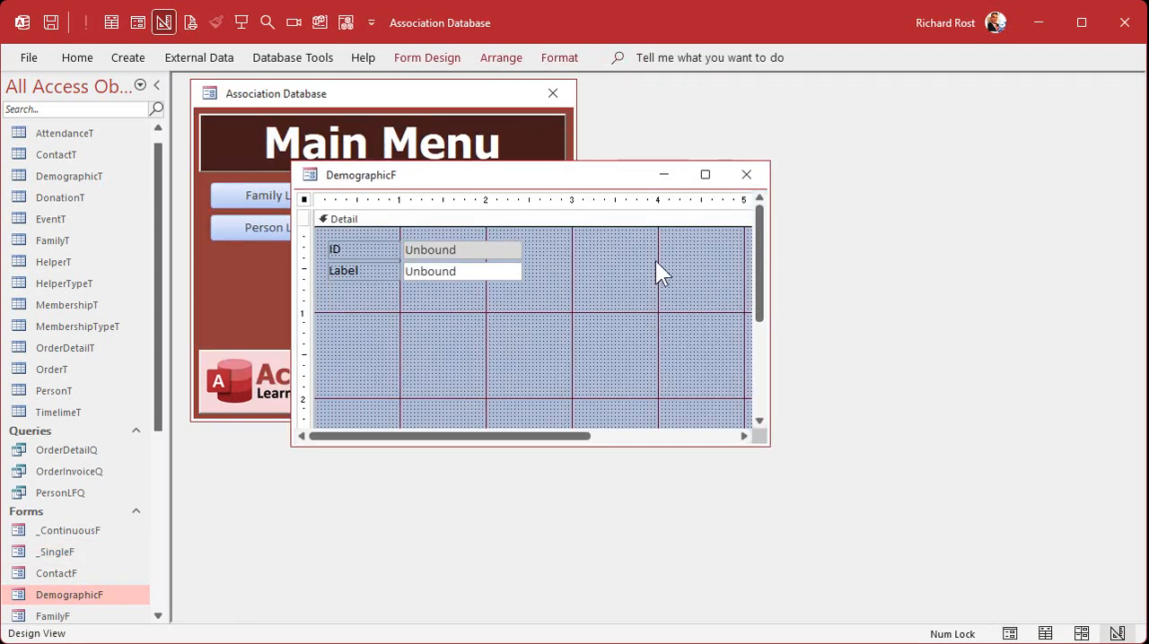
# Set the DemographicF form's record source to DemographicT and display all of the form's properties in a narrower property sheet
pyautogui.doubleClick(304, 199)
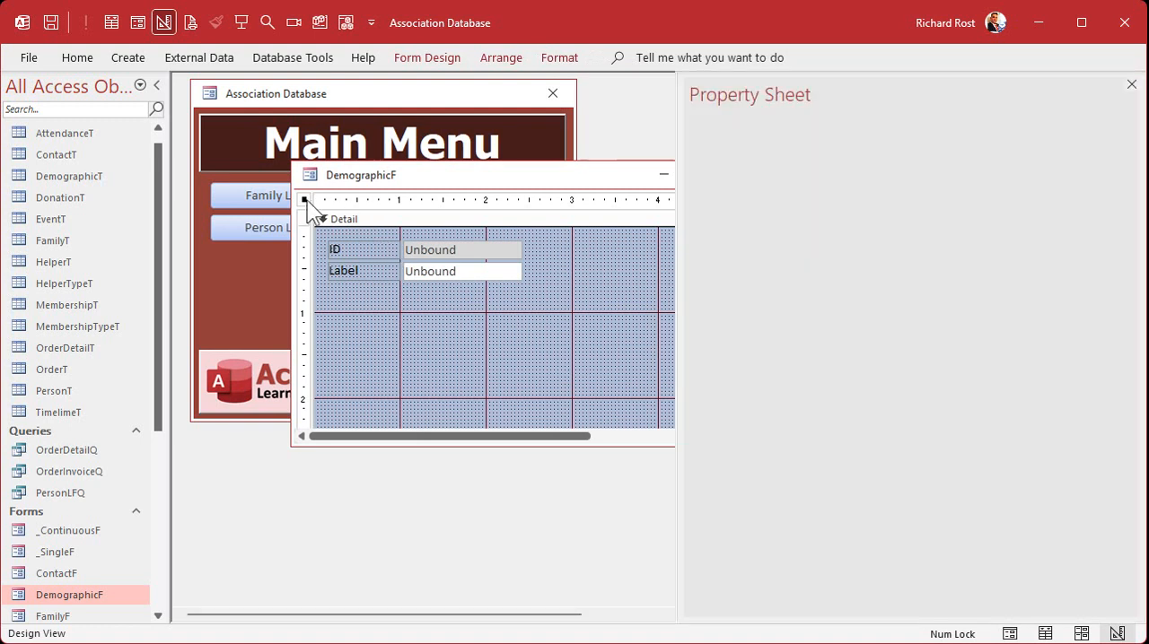
pyautogui.click(744, 172)
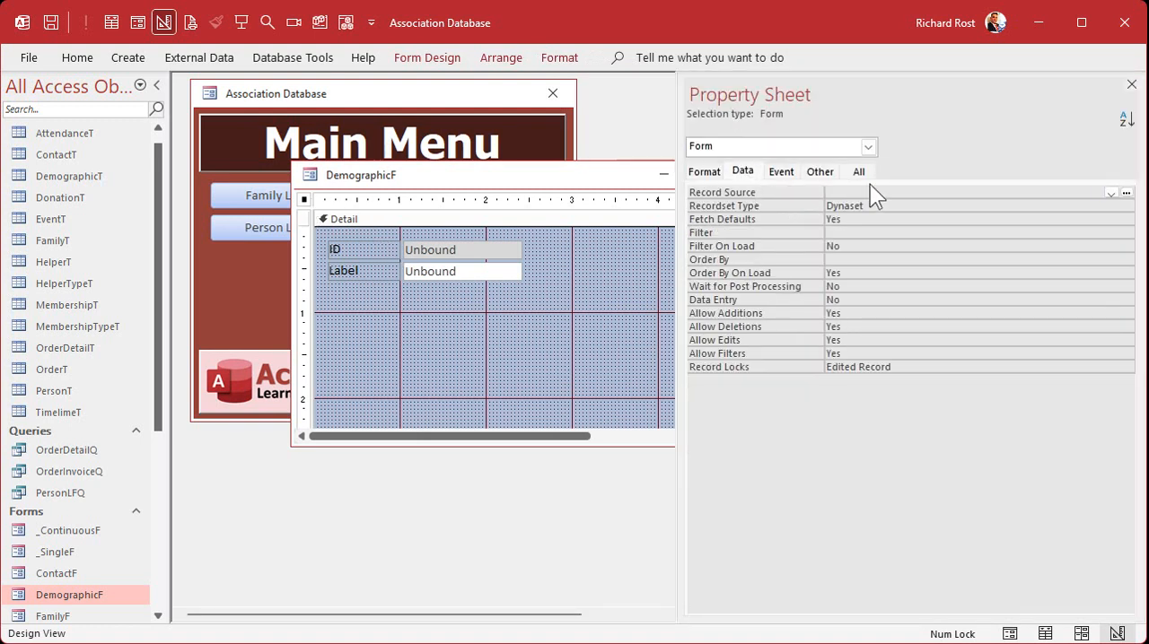
pyautogui.click(1110, 193)
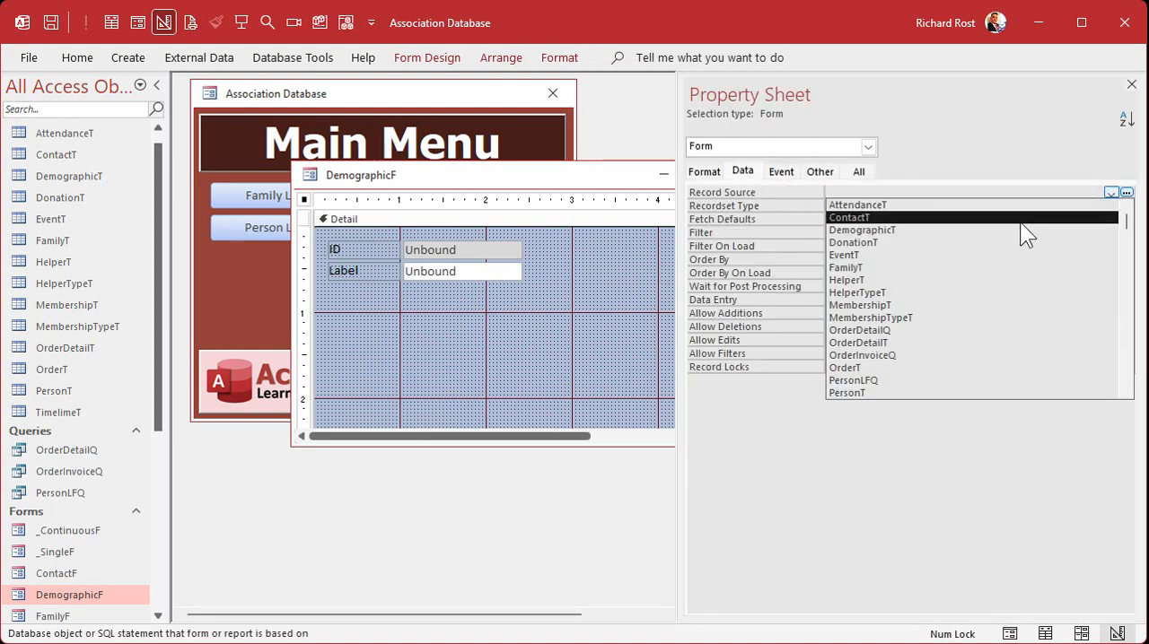
pyautogui.click(1006, 229)
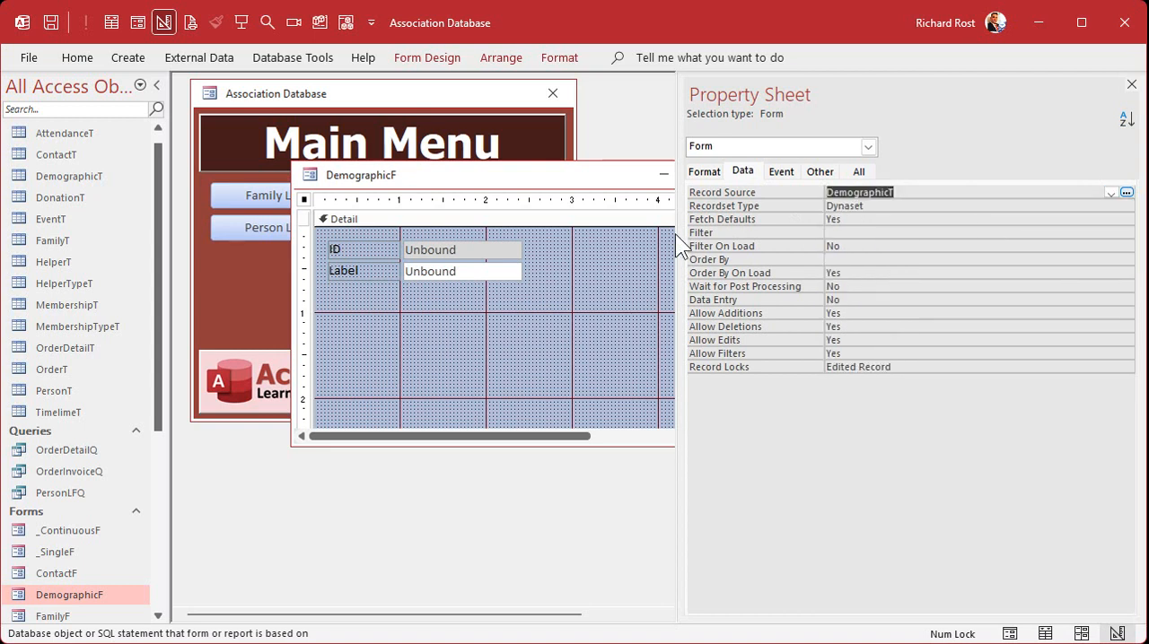
pyautogui.moveTo(679, 242); pyautogui.dragTo(826, 235)
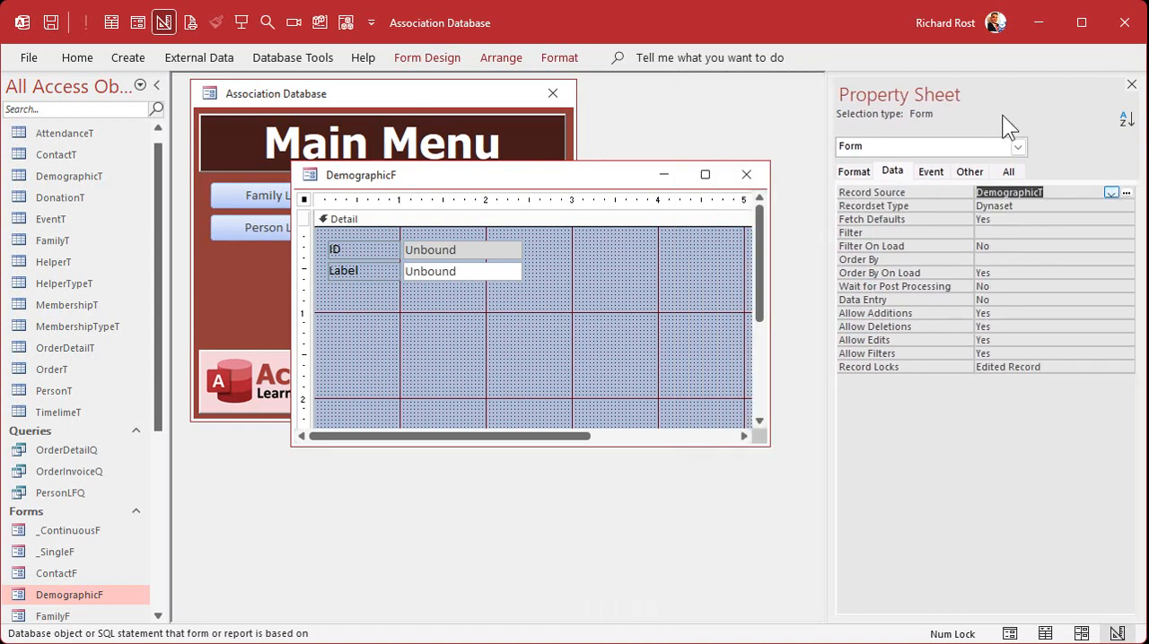
pyautogui.click(1008, 172)
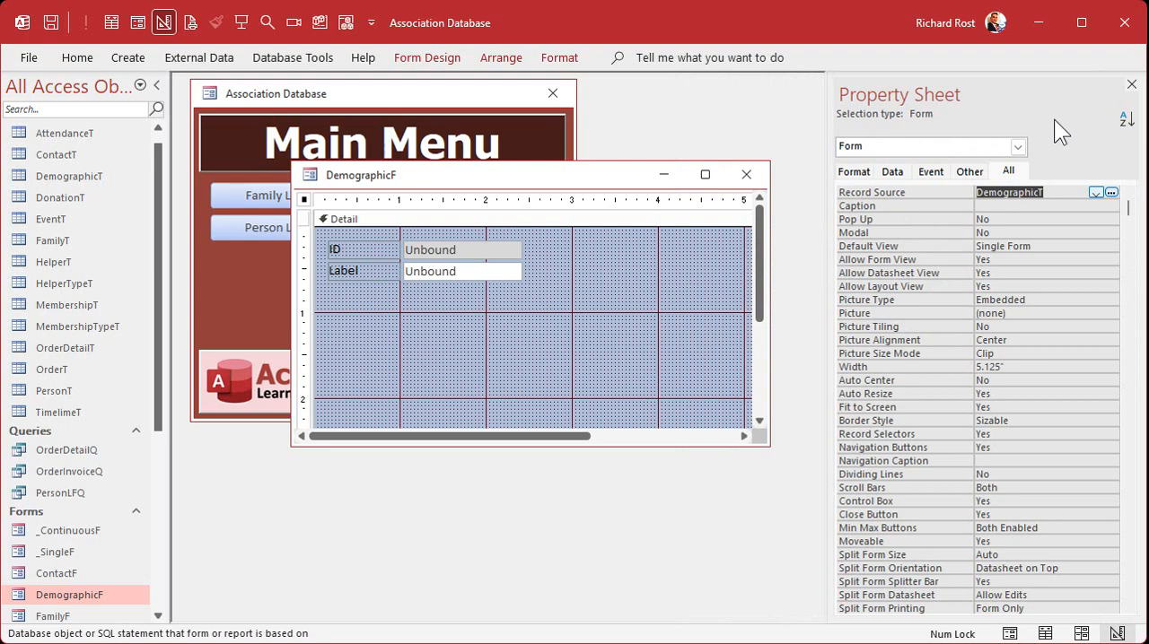
# Review the DemographicID, PersonID and DOB fields of DemographicT in the Association Database Layout workbook, and return to the form design
pyautogui.click(443, 61)
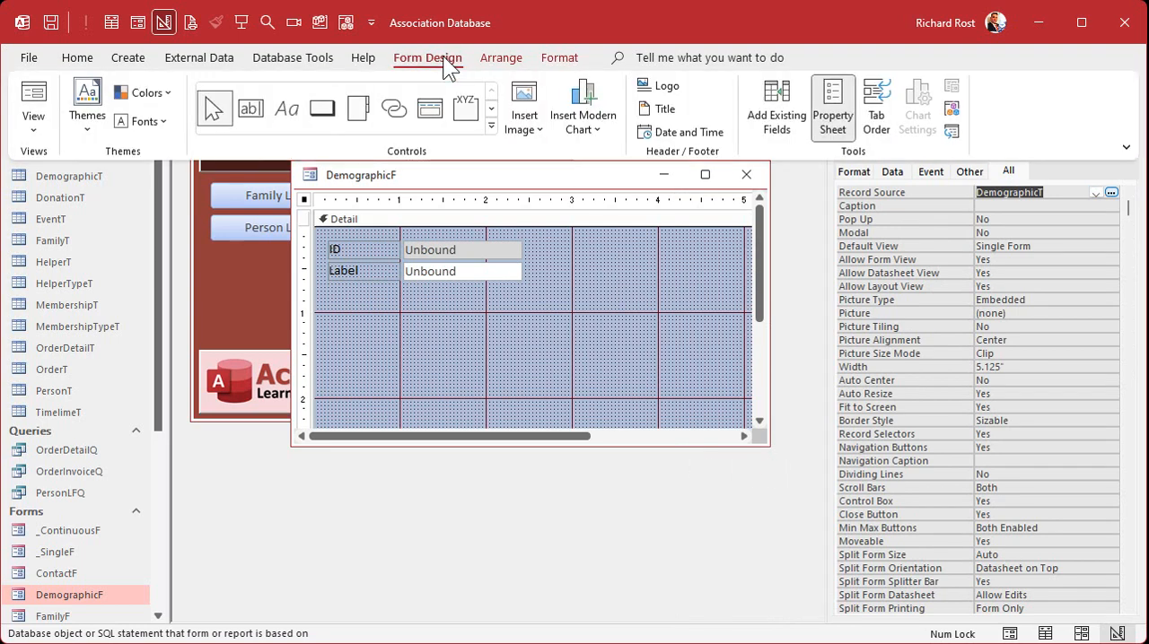
pyautogui.click(486, 323)
pyautogui.click(671, 639)
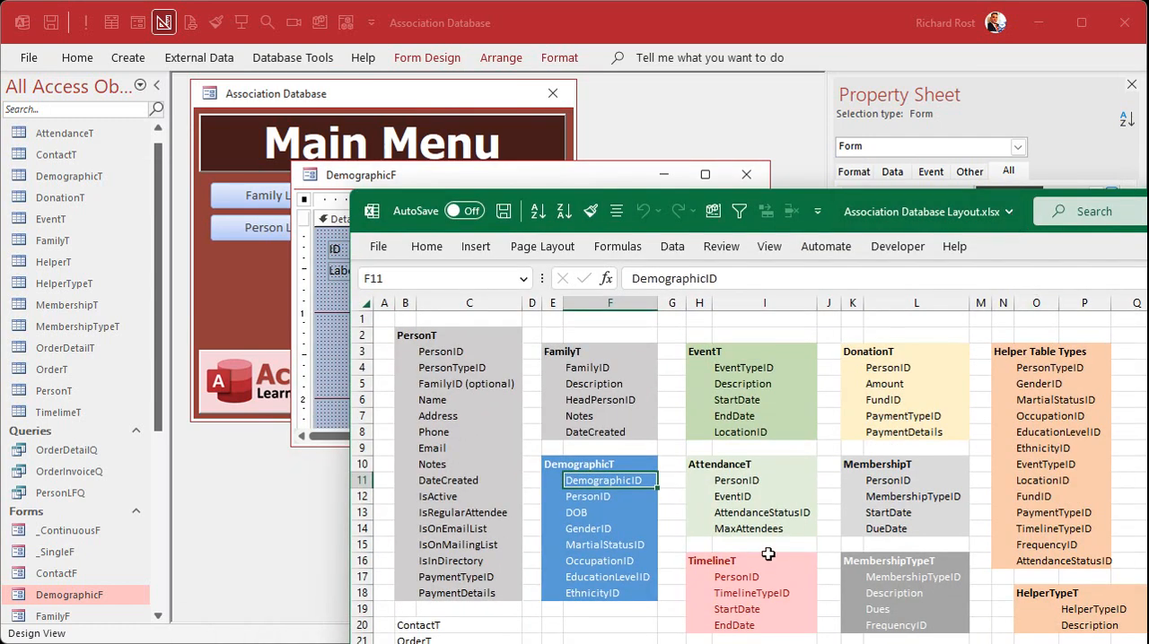
pyautogui.click(629, 495)
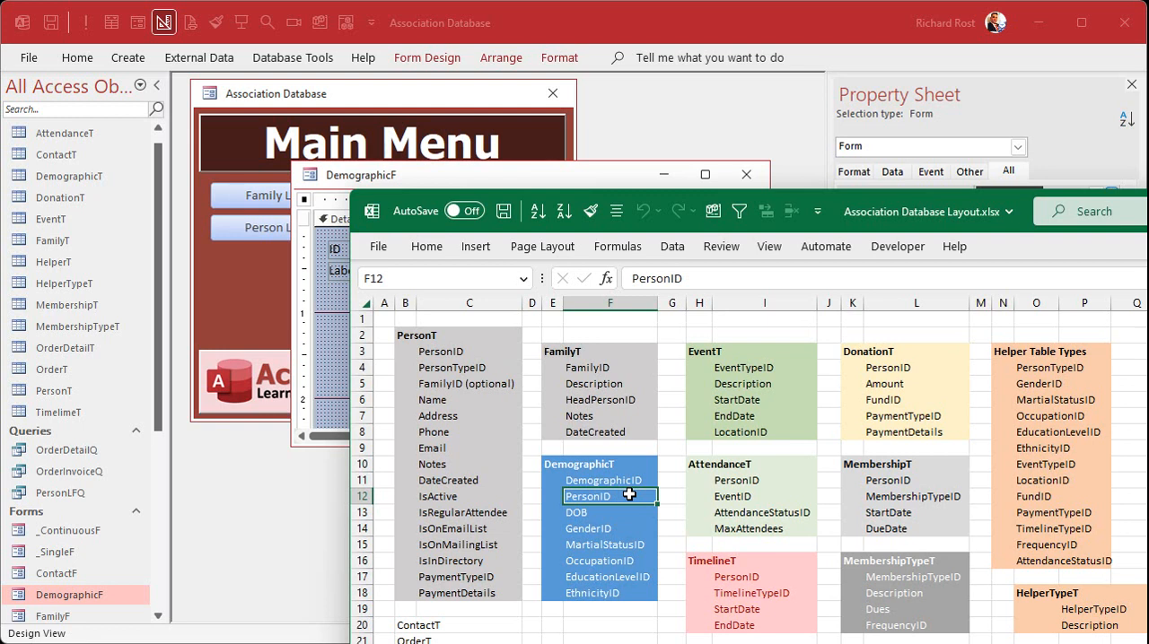
pyautogui.click(487, 355)
pyautogui.click(596, 510)
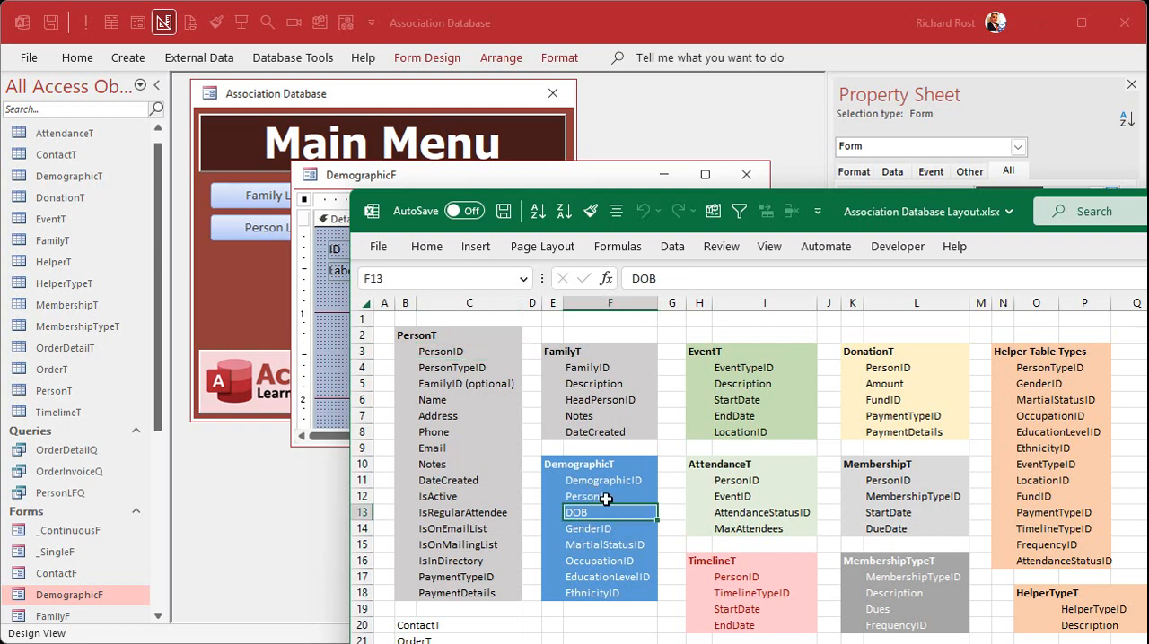
pyautogui.click(606, 499)
pyautogui.click(588, 510)
pyautogui.moveTo(971, 220); pyautogui.dragTo(978, 642)
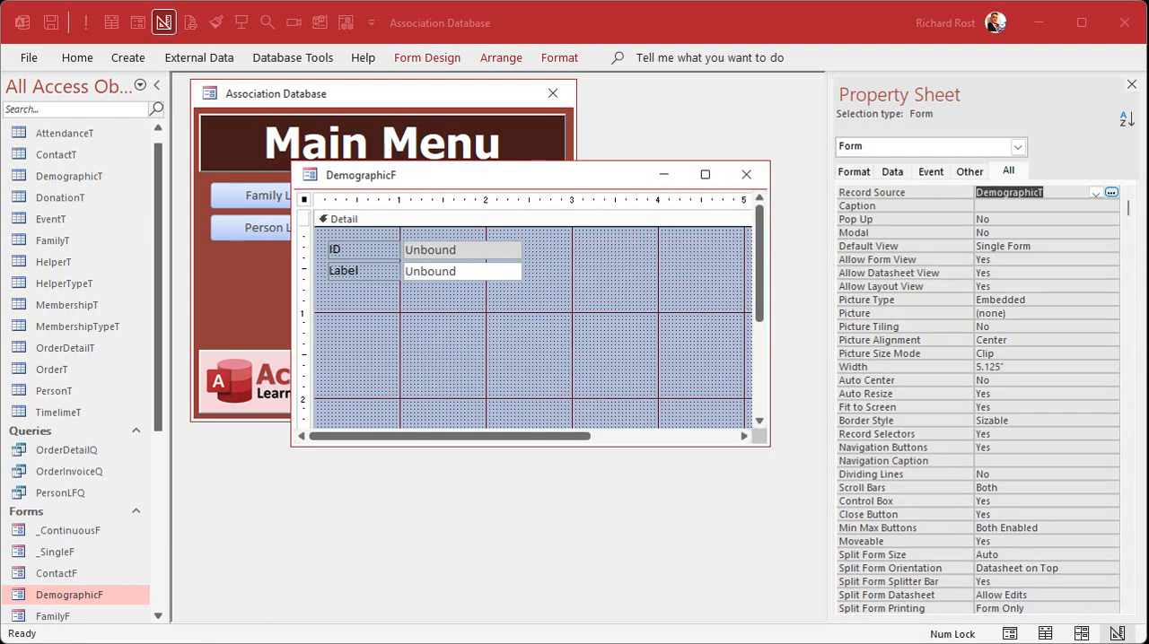
# Delete the ID text box and move the remaining labelled text box up to the top of the Detail section
pyautogui.click(514, 250)
pyautogui.press('Delete')
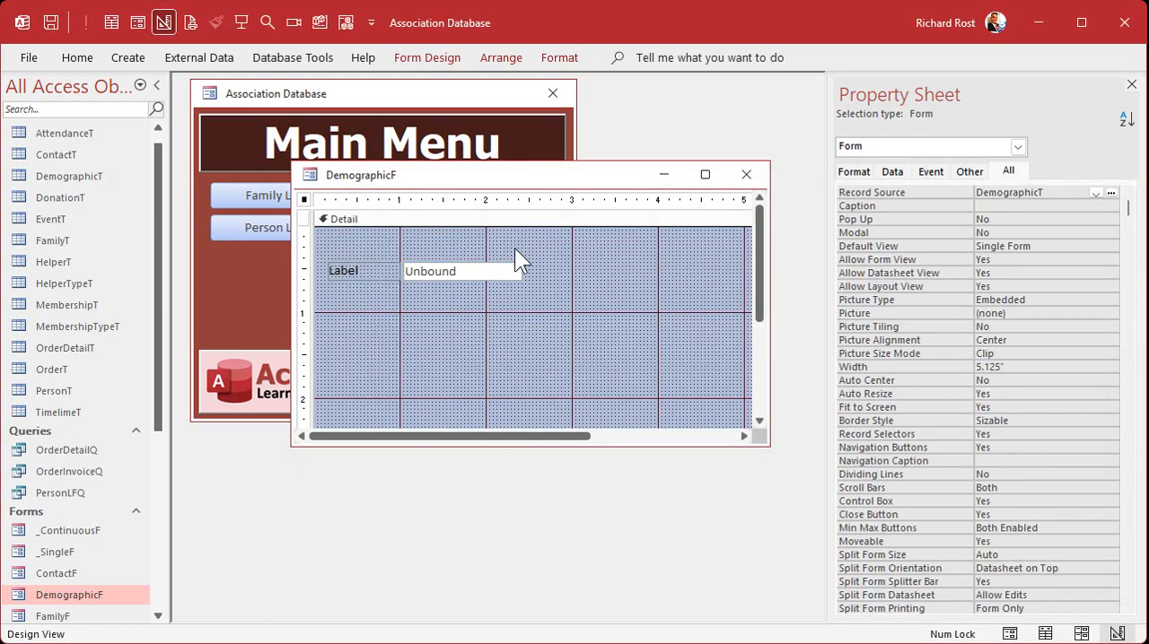
pyautogui.moveTo(472, 271); pyautogui.dragTo(469, 243)
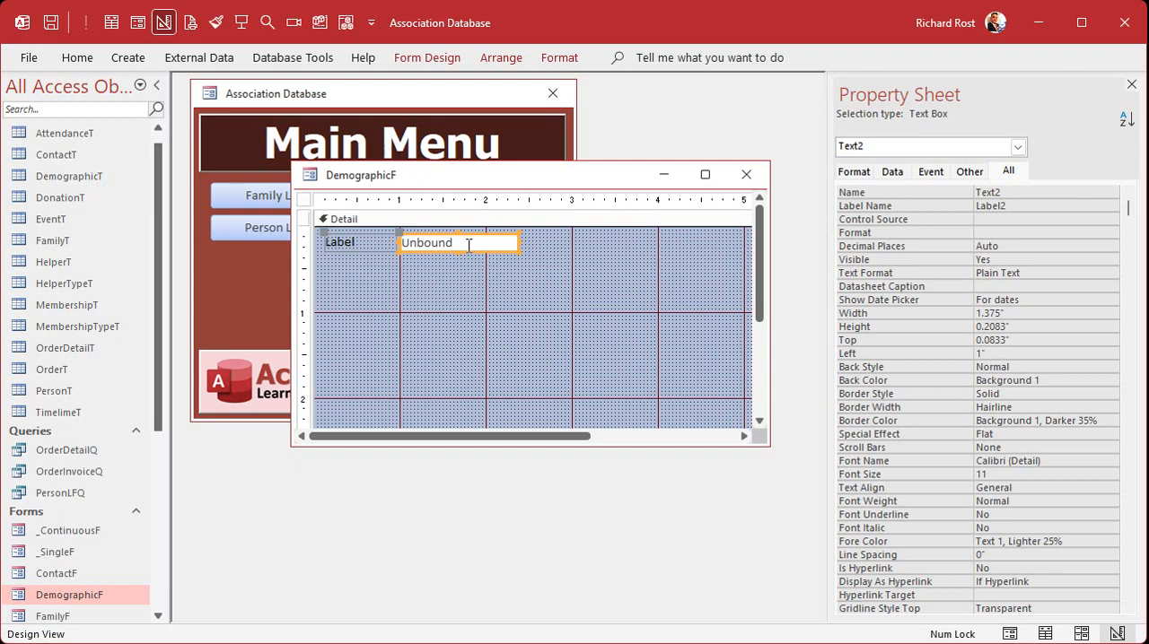
# Change the caption of the remaining text box's label to DOB
pyautogui.click(371, 244)
pyautogui.moveTo(372, 244); pyautogui.dragTo(299, 244)
pyautogui.write('DOB')
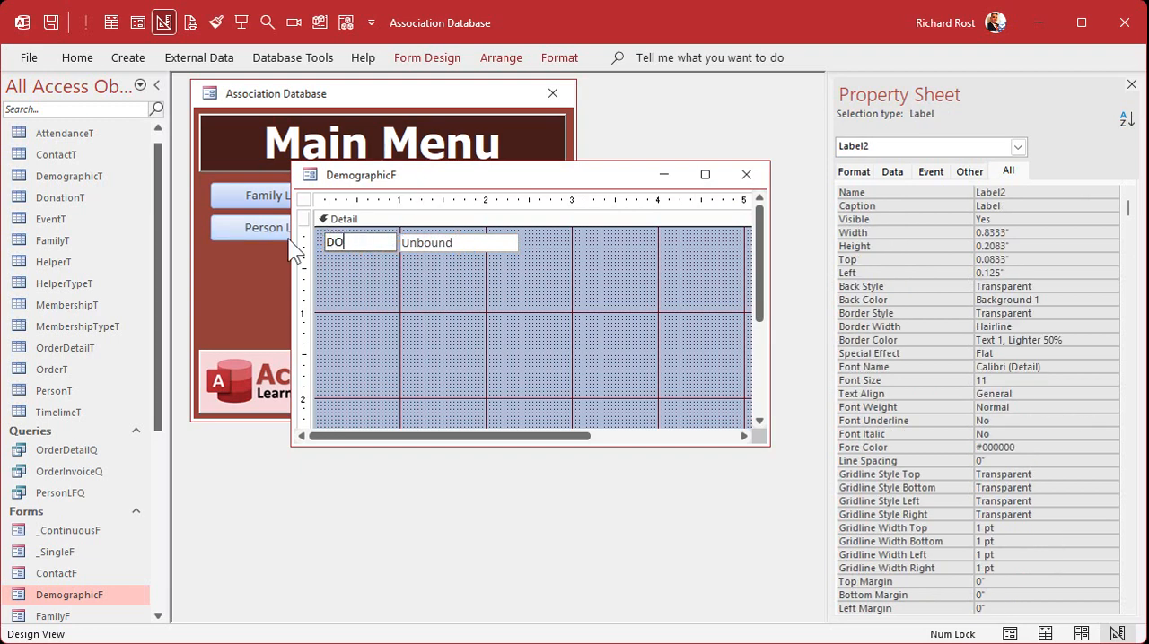
pyautogui.press('Tab')
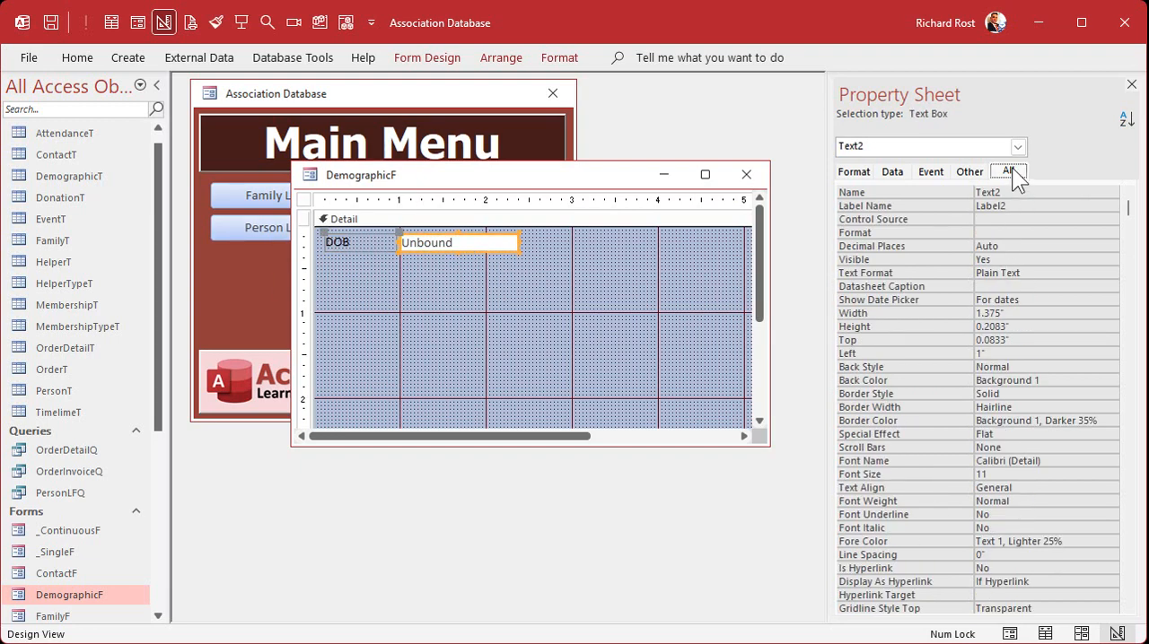
# Bind the unbound text box to the DOB field and name the control DOB
pyautogui.click(1022, 220)
pyautogui.click(1095, 219)
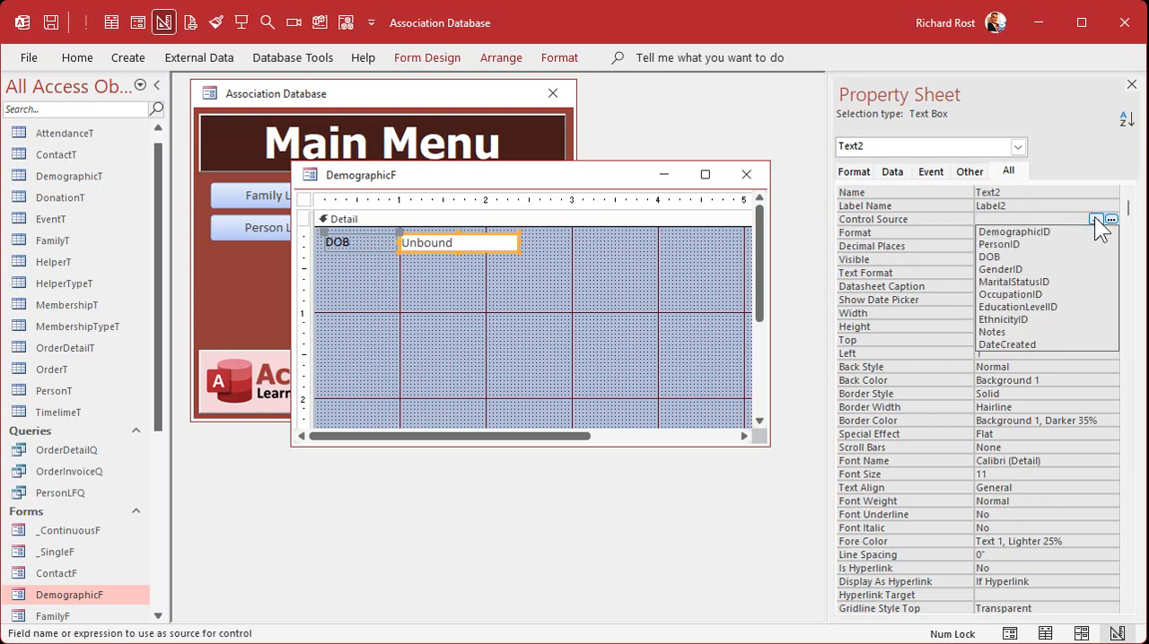
pyautogui.click(1059, 256)
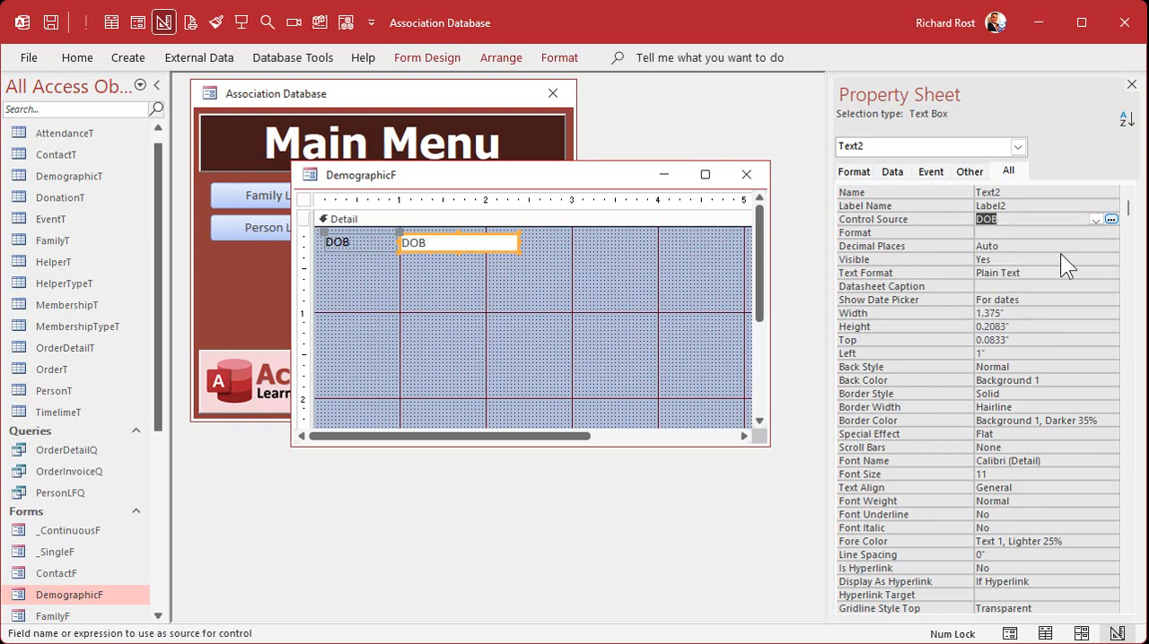
pyautogui.click(926, 194)
pyautogui.write('DOB')
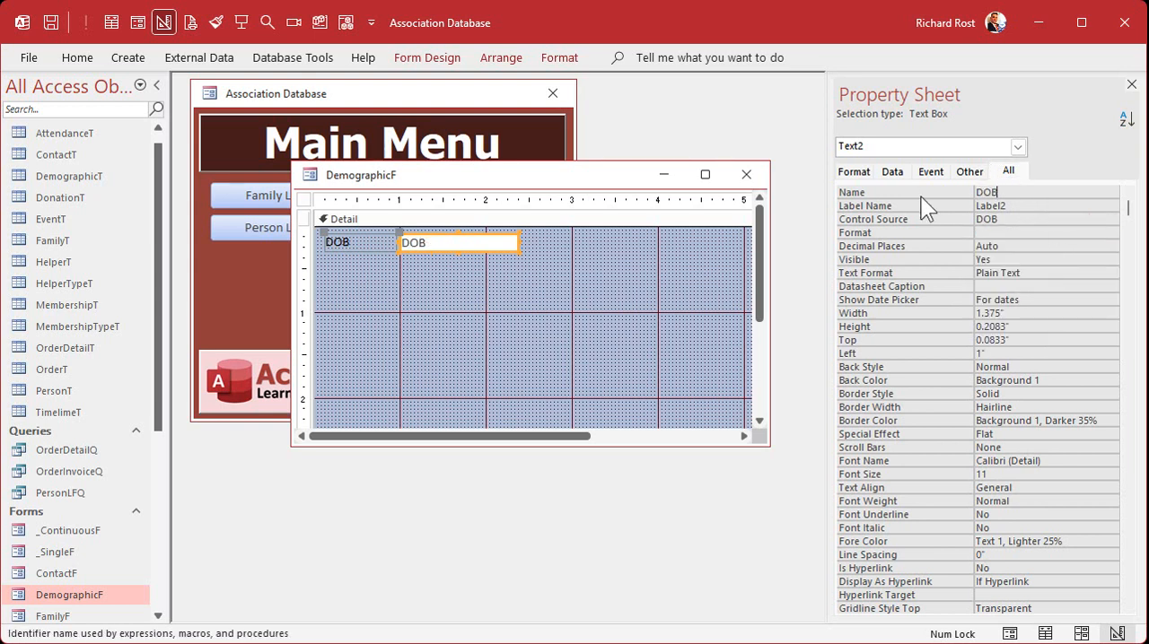
pyautogui.press('Return')
# Set the DOB text box's format to Short Date
pyautogui.press('Return')
pyautogui.write('short Date')
pyautogui.press('Return')
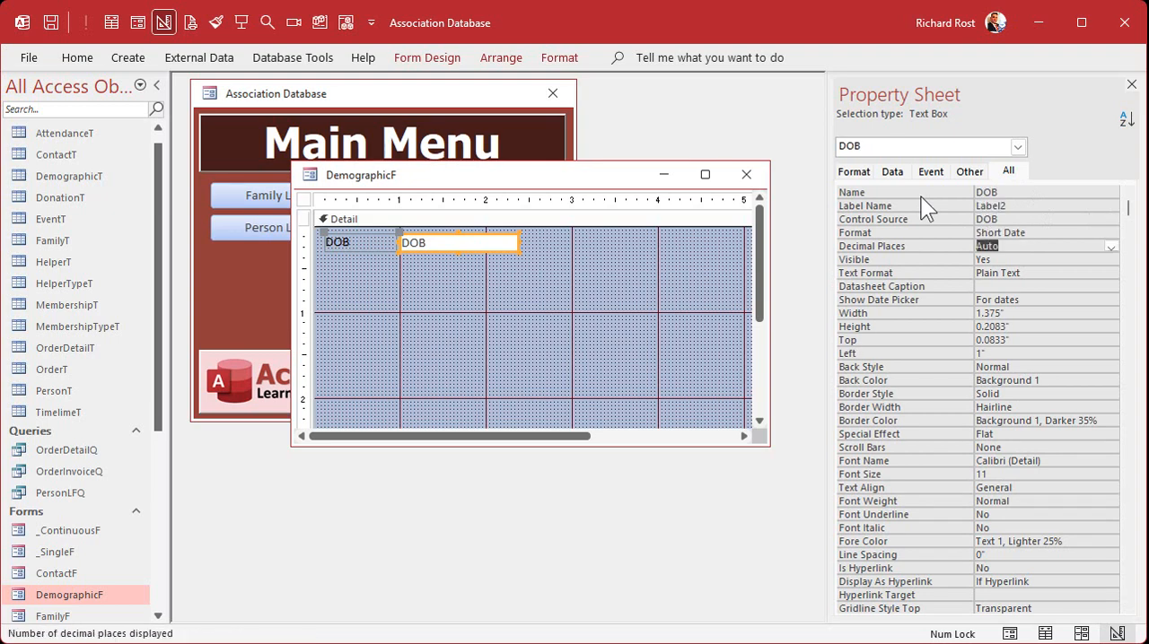
# Narrow the DOB text box to about 1 inch wide
pyautogui.click(518, 281)
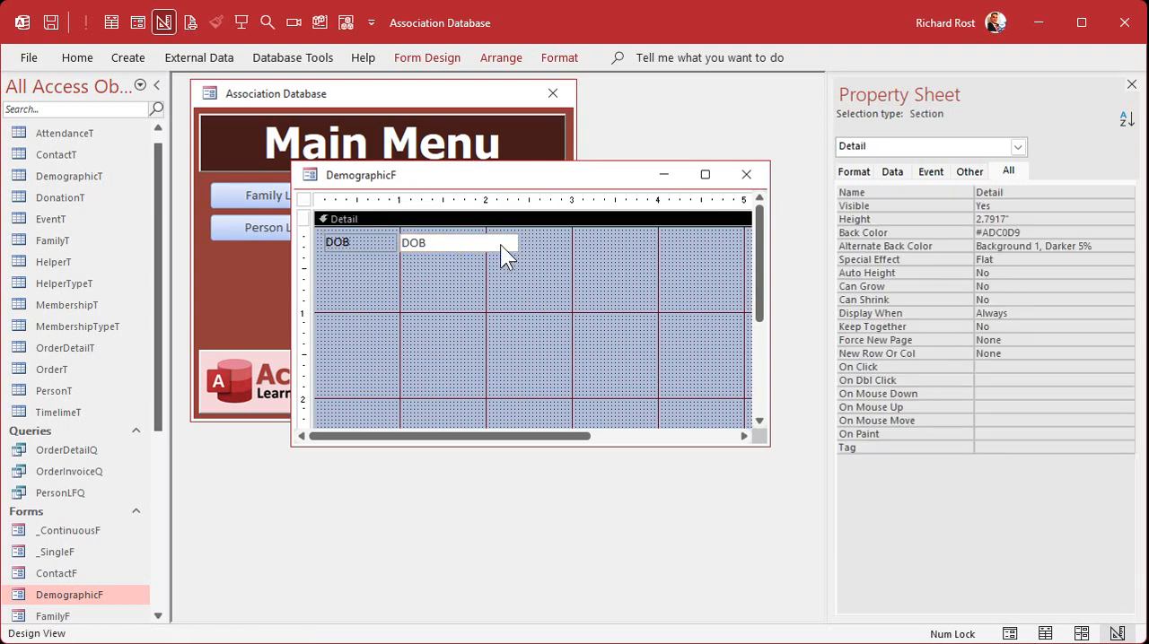
pyautogui.click(499, 244)
pyautogui.moveTo(518, 243); pyautogui.dragTo(485, 243)
pyautogui.click(499, 289)
# Open a person's record from the Person List and switch the person form to Design View
pyautogui.moveTo(525, 178); pyautogui.dragTo(561, 270)
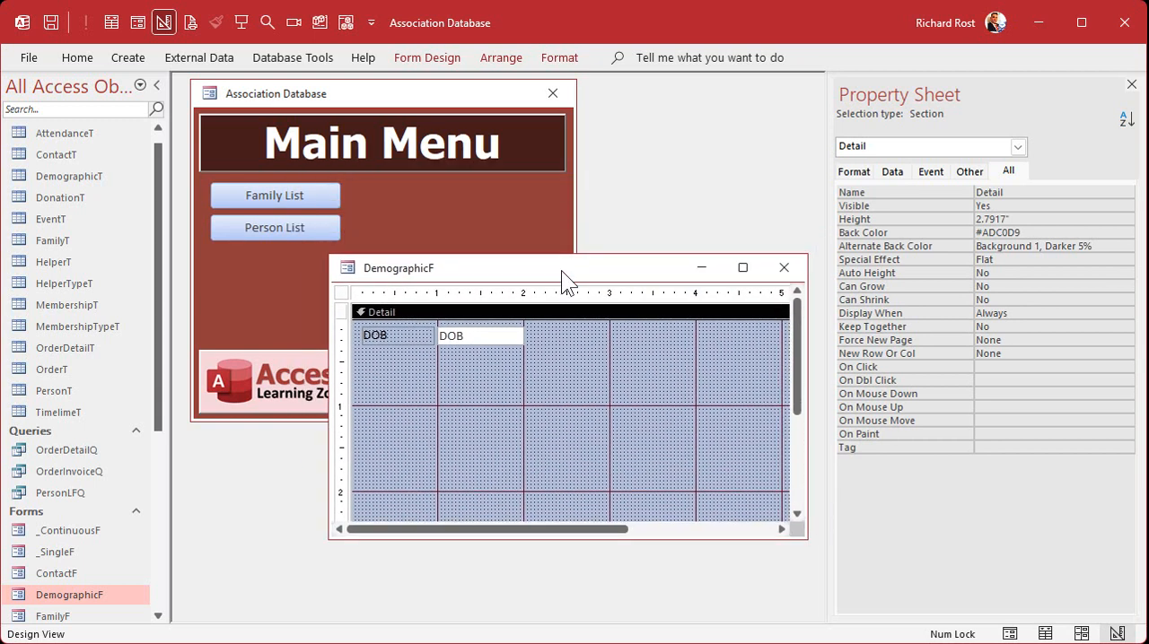
pyautogui.moveTo(824, 170); pyautogui.dragTo(881, 170)
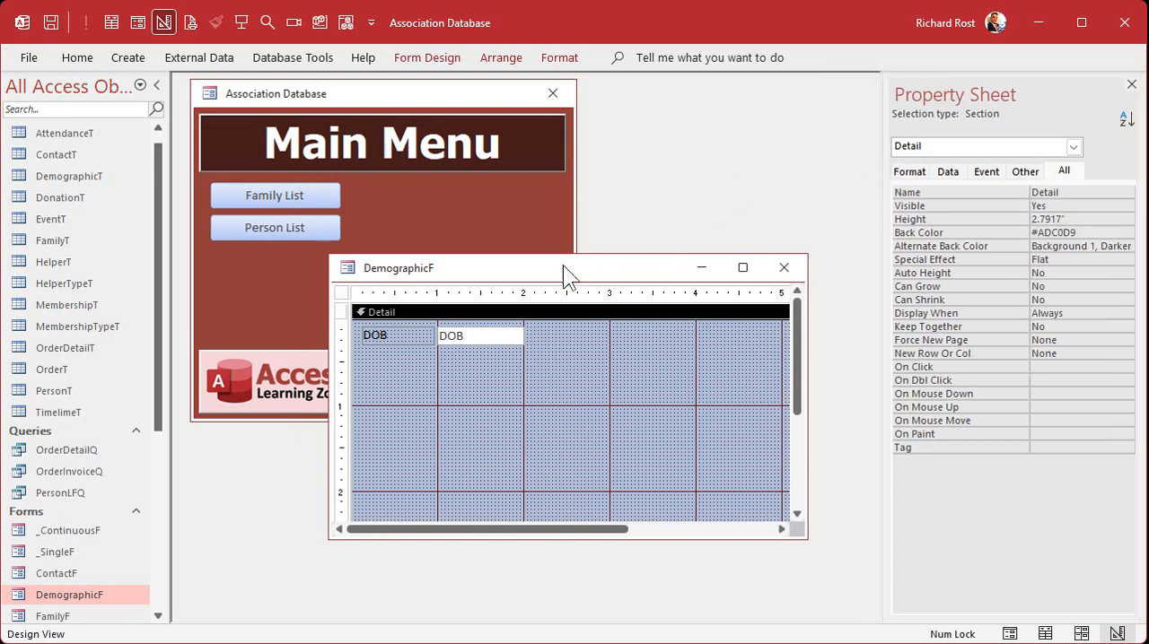
pyautogui.click(264, 222)
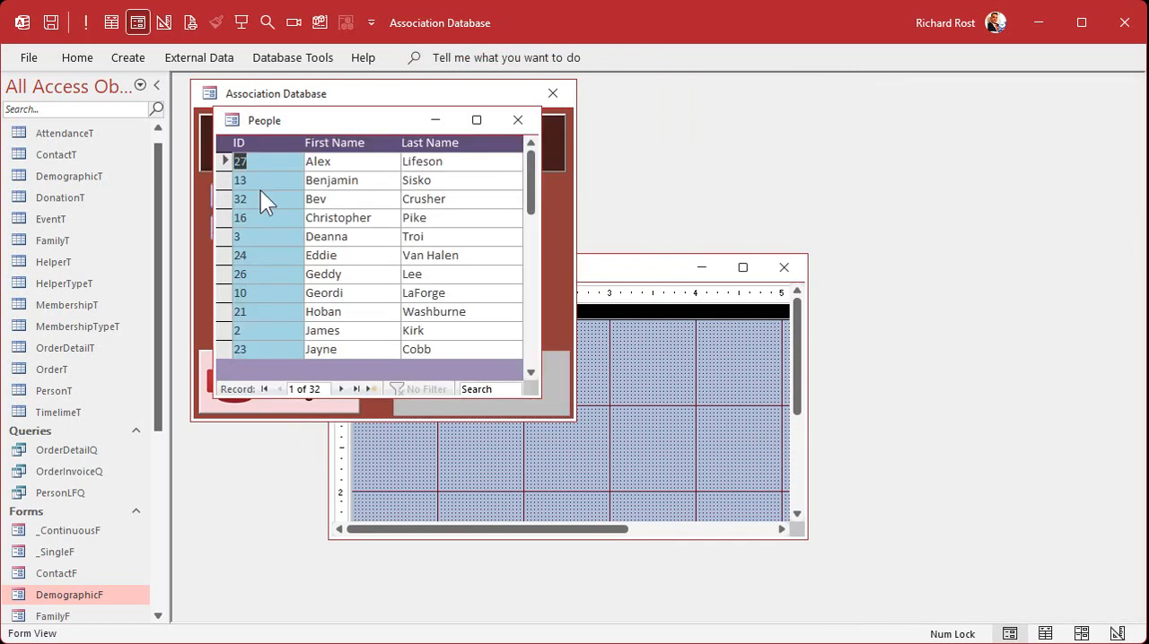
pyautogui.doubleClick(260, 185)
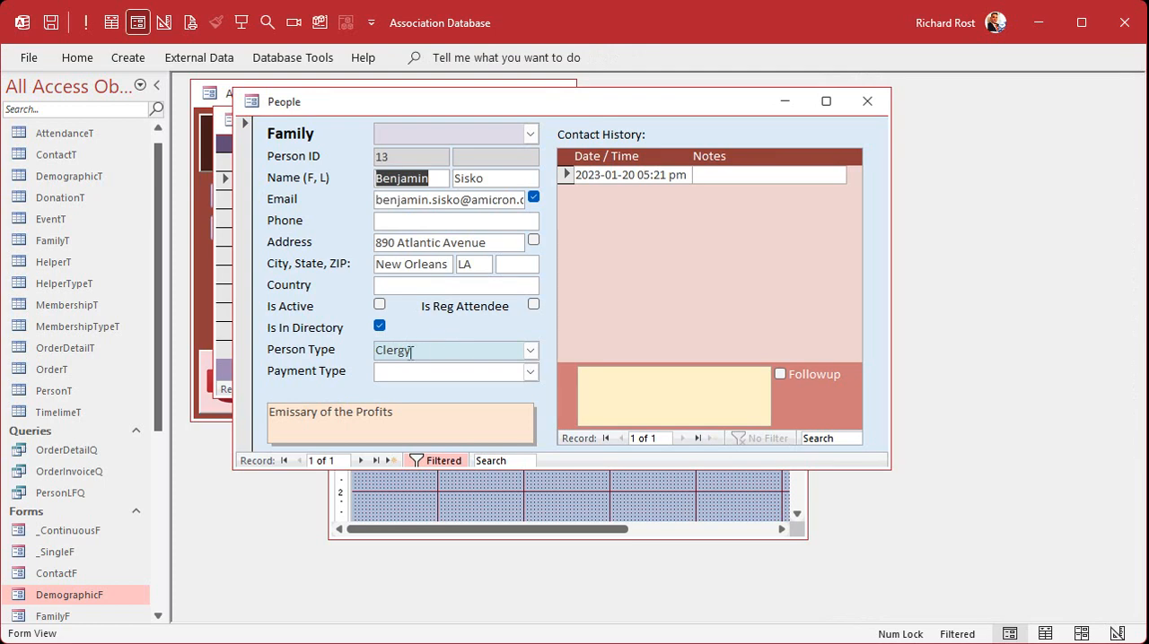
pyautogui.rightClick(532, 102)
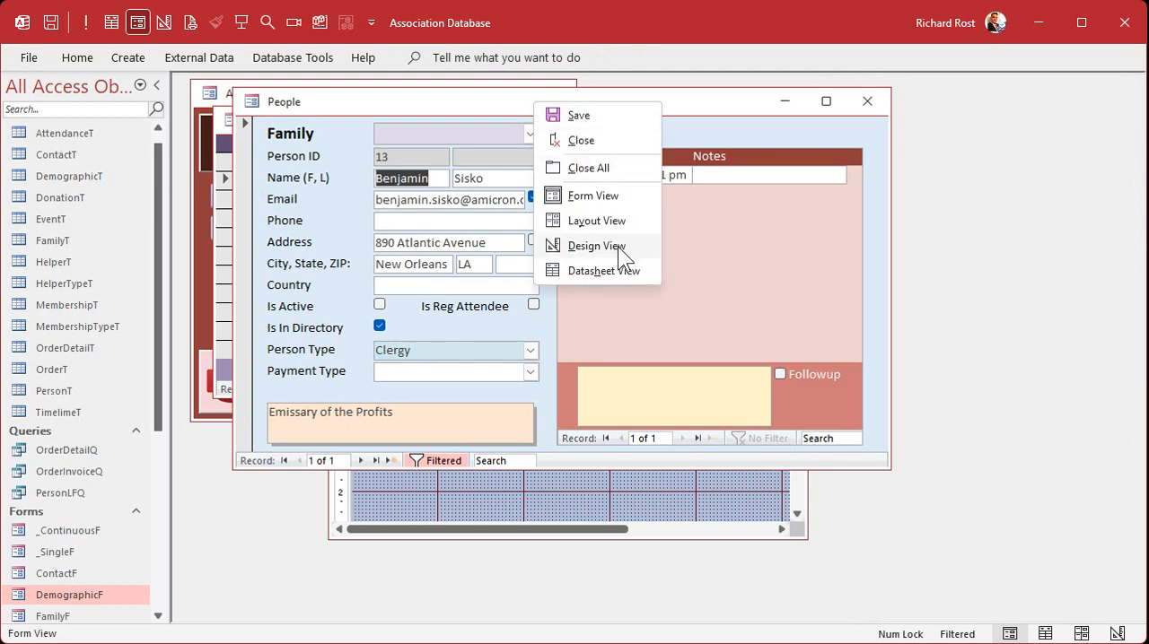
pyautogui.click(618, 246)
# Copy the PersonTypeID combo box from PersonF into DemographicF and place it with its label beneath the DOB field
pyautogui.click(428, 391)
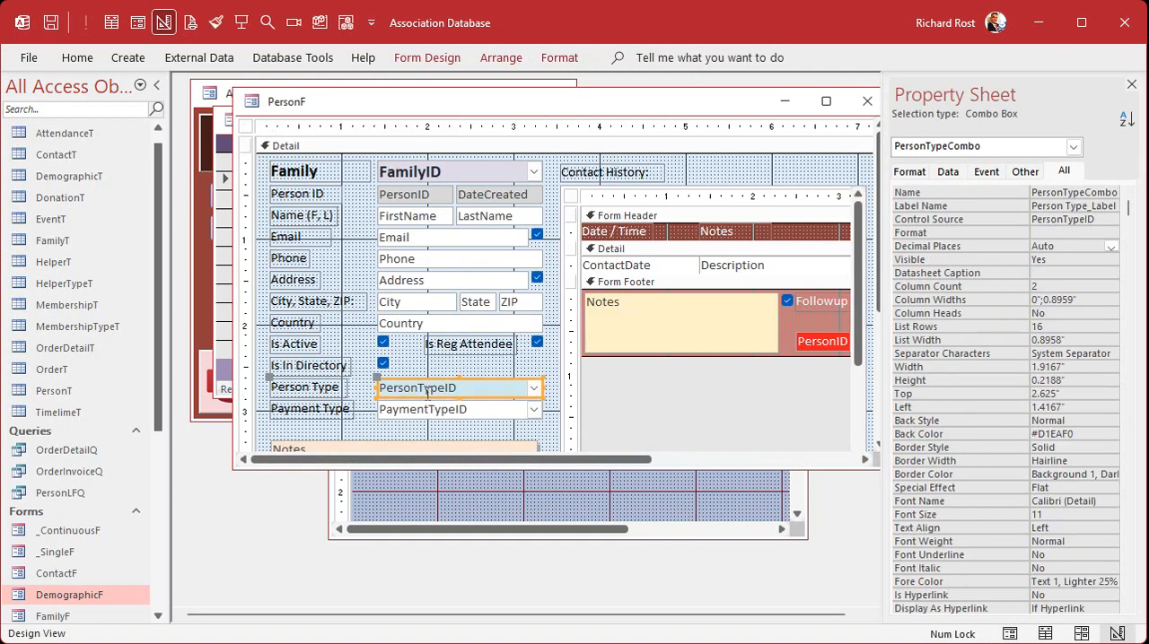
pyautogui.click(492, 488)
pyautogui.hotkey('ctrl', 'v')
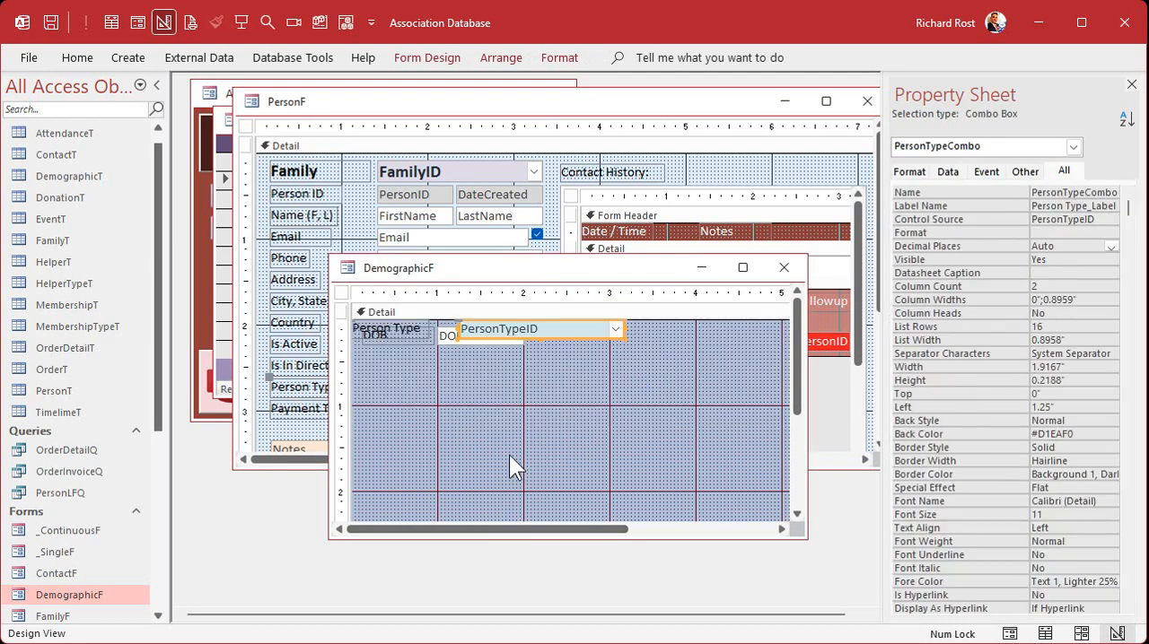
pyautogui.moveTo(554, 341); pyautogui.dragTo(566, 378)
pyautogui.click(557, 428)
pyautogui.moveTo(388, 366); pyautogui.dragTo(390, 355)
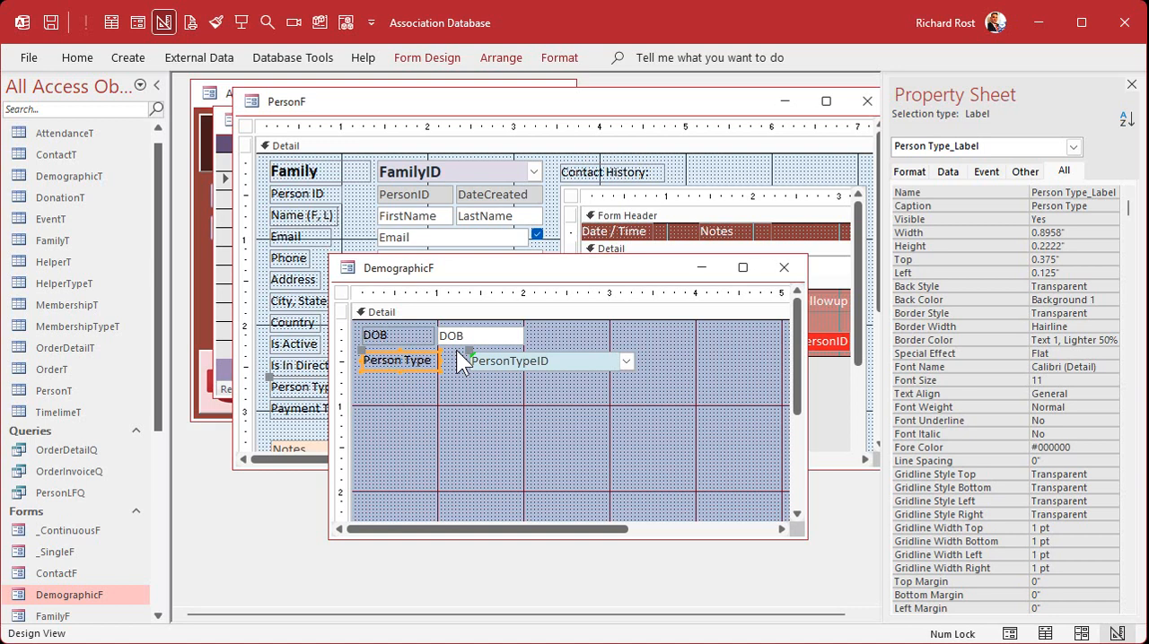
# Change the caption of the pasted combo box's label to Gender
pyautogui.click(417, 361)
pyautogui.moveTo(434, 357); pyautogui.dragTo(325, 353)
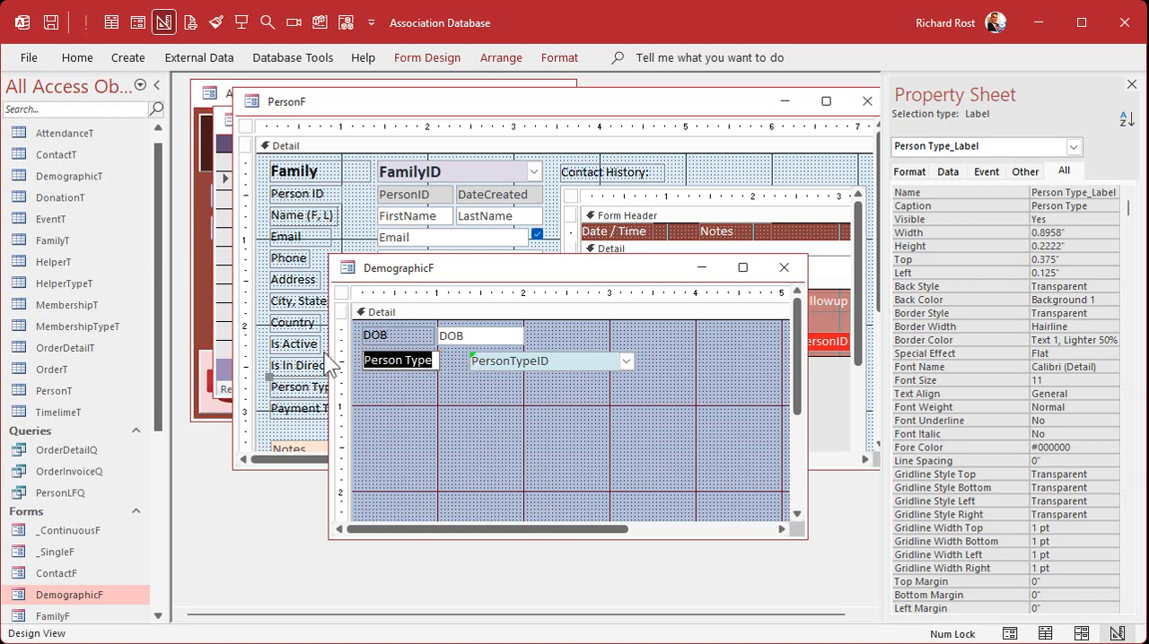
pyautogui.write('Gender')
pyautogui.press('Return')
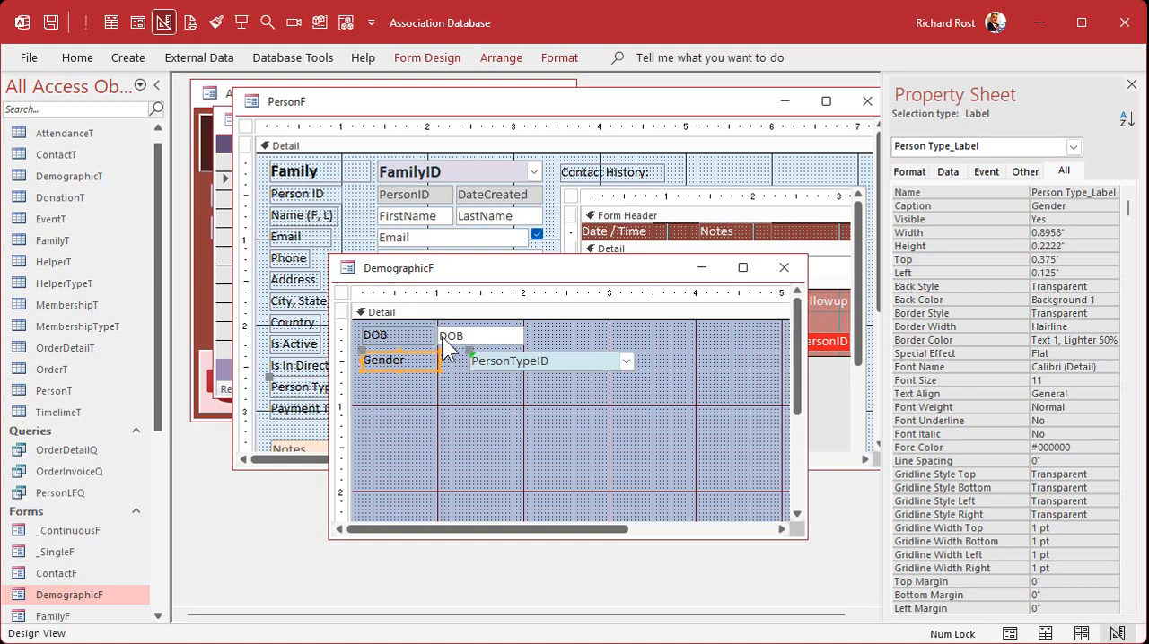
# Extend the combo box toward its label so its left edge aligns with the DOB text box at 1 inch
pyautogui.click(473, 361)
pyautogui.moveTo(466, 359); pyautogui.dragTo(430, 362)
pyautogui.click(399, 361)
pyautogui.click(463, 373)
pyautogui.click(462, 362)
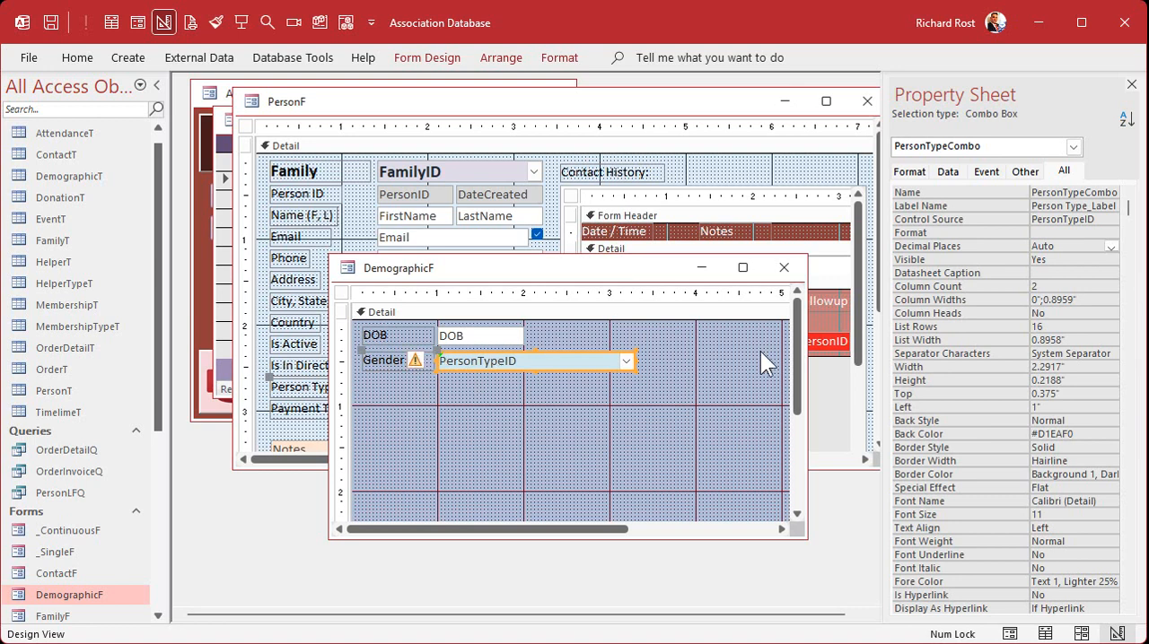
# Set the combo box's control source to GenderID
pyautogui.moveTo(886, 329); pyautogui.dragTo(847, 331)
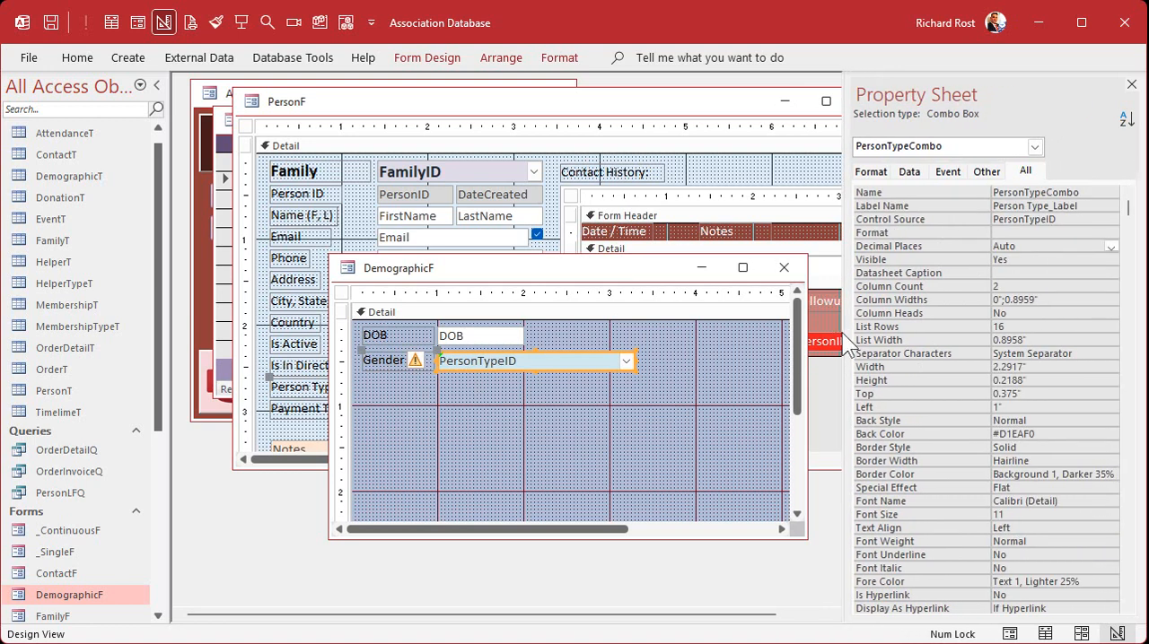
pyautogui.click(1094, 219)
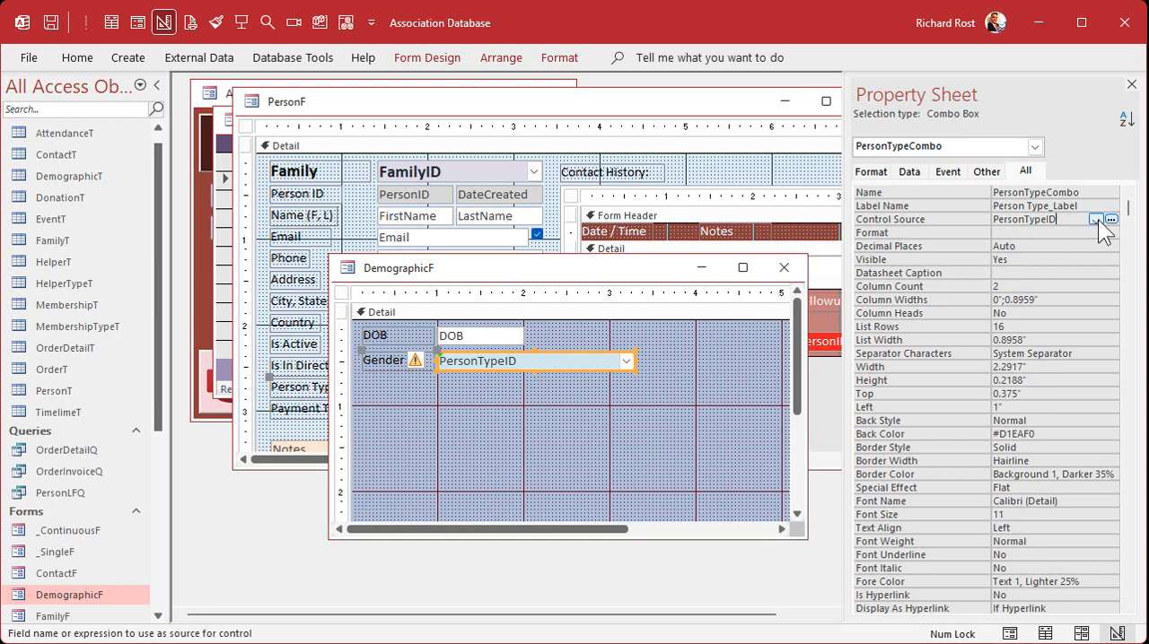
pyautogui.click(1097, 218)
pyautogui.click(1068, 267)
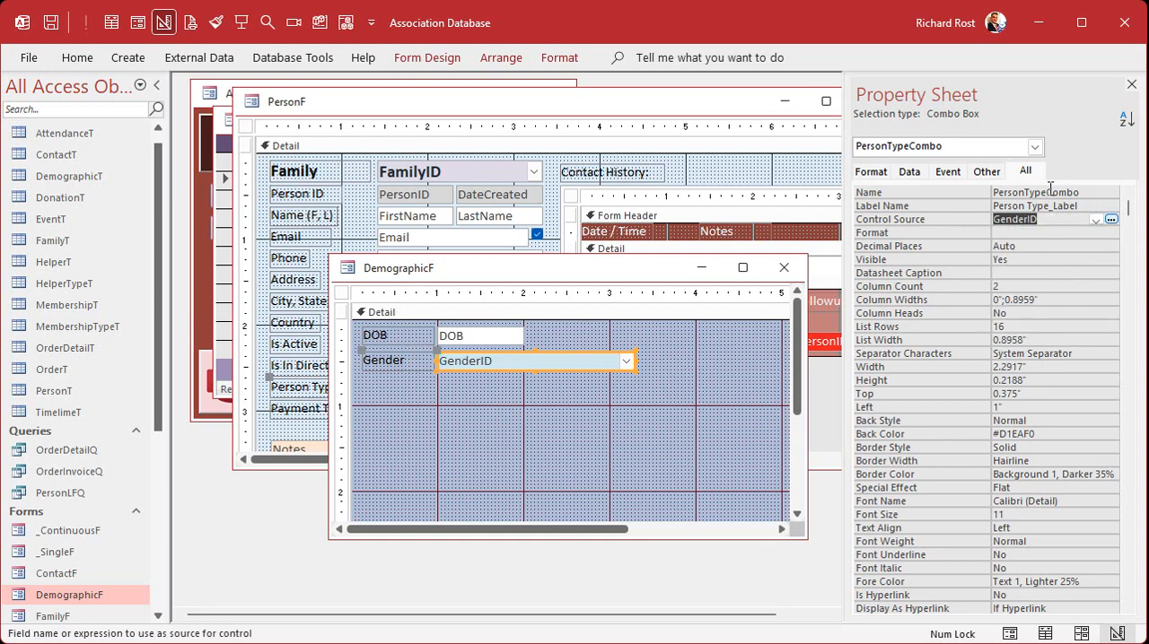
# Rename the gender combo box as GenderCombo
pyautogui.moveTo(1049, 192); pyautogui.dragTo(993, 192)
pyautogui.write('GenderID')
pyautogui.press('BackSpace')
pyautogui.press('BackSpace')
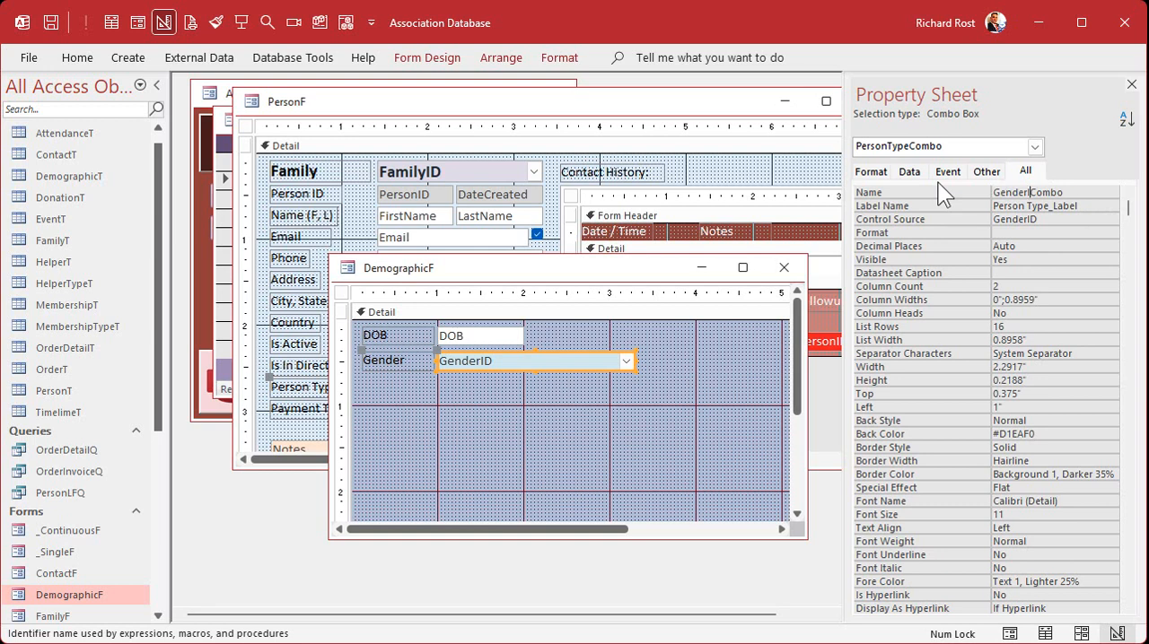
pyautogui.press('Return')
pyautogui.press('Return')
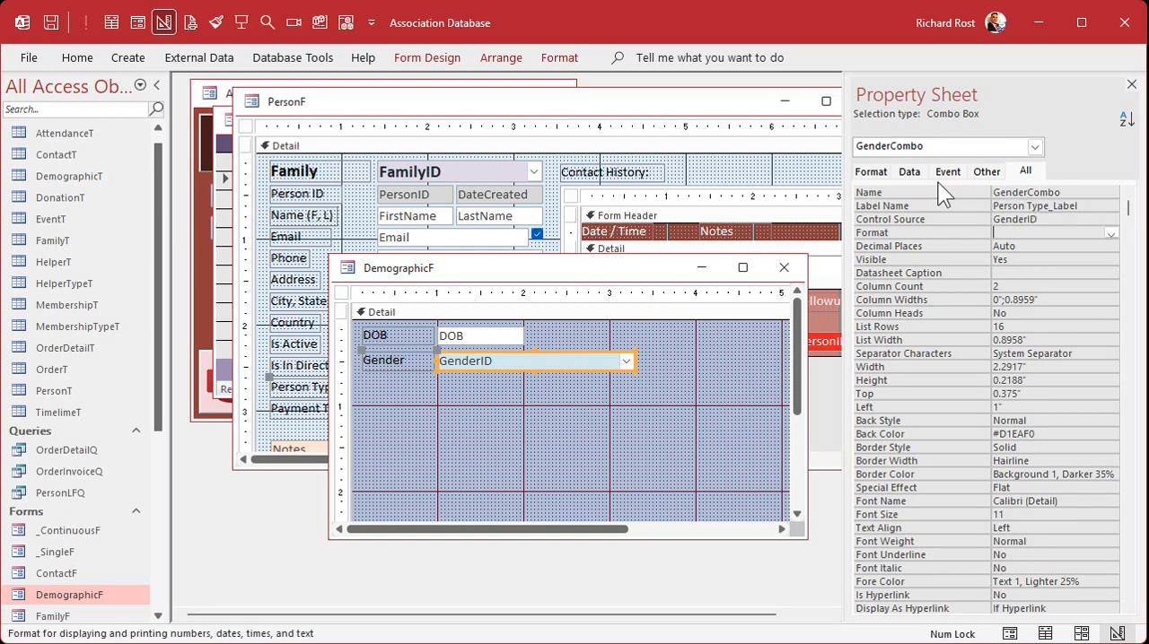
# Narrow the gender combo box to about 1.7 inches wide
pyautogui.click(556, 382)
pyautogui.click(564, 362)
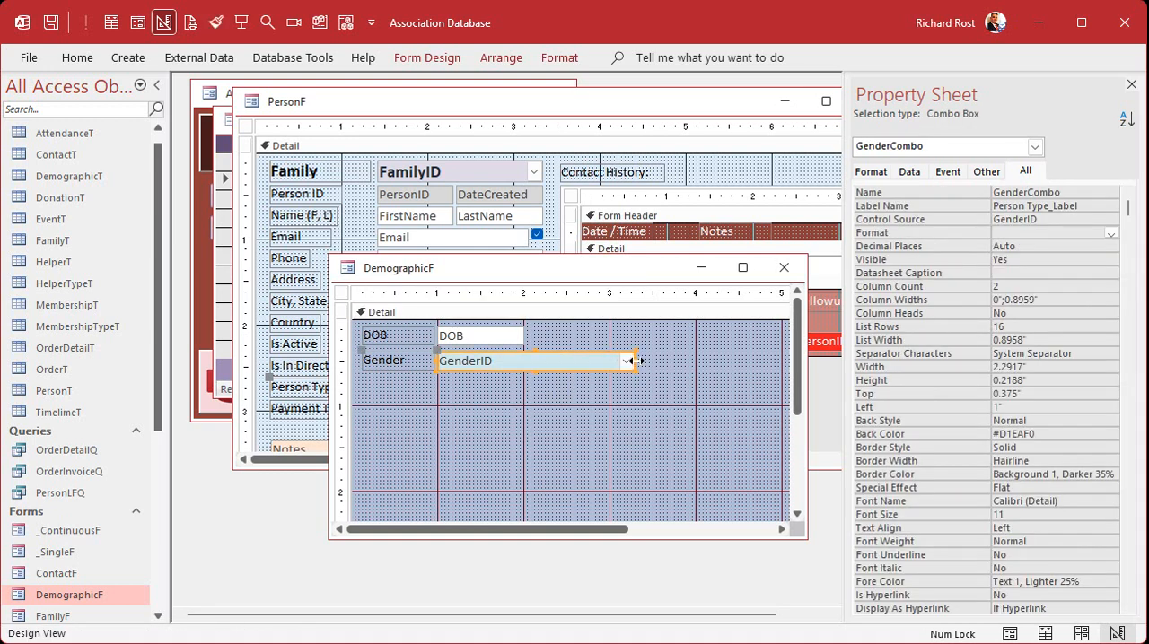
pyautogui.moveTo(635, 361); pyautogui.dragTo(585, 361)
pyautogui.click(543, 416)
pyautogui.click(502, 367)
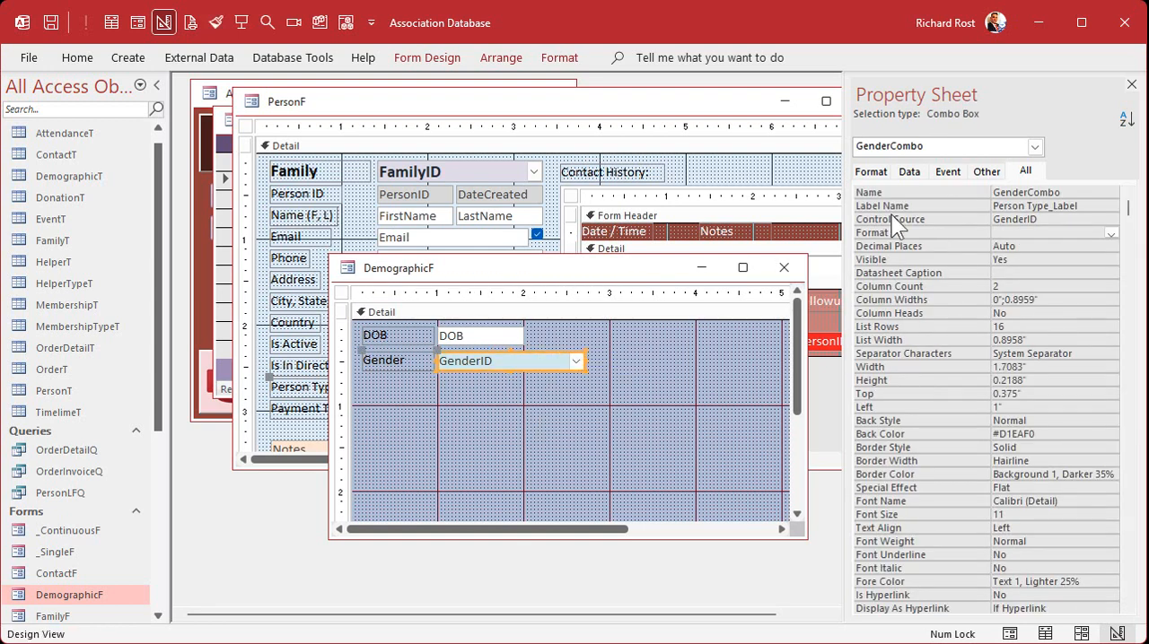
# Look up the HelperTypeID of Gender in the HelperTypeT table
pyautogui.click(909, 172)
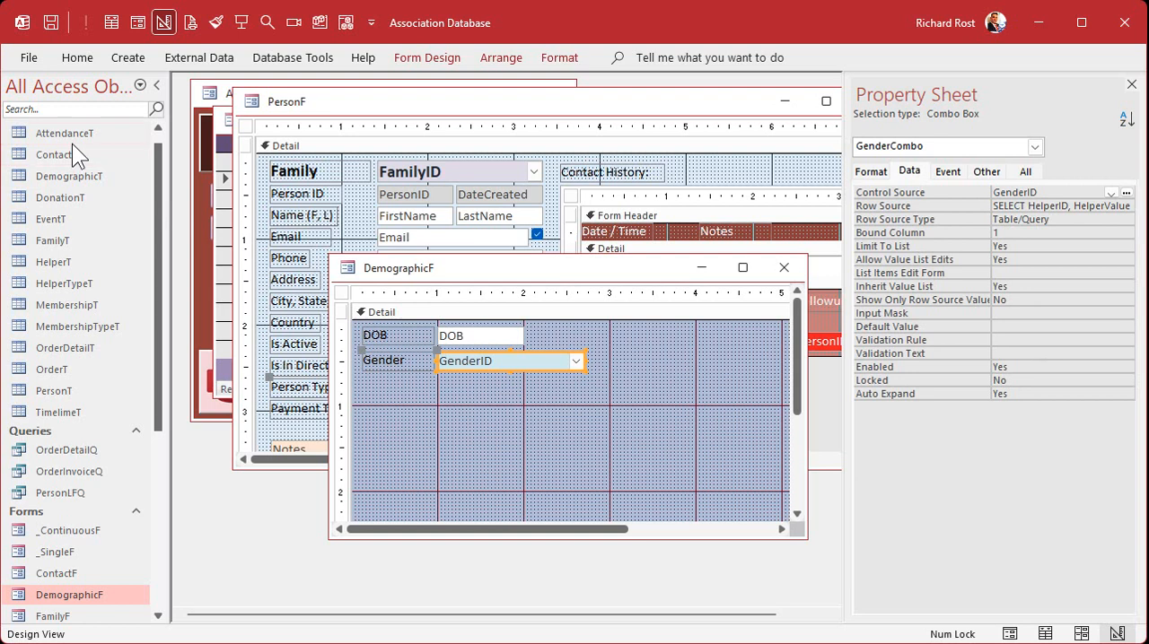
pyautogui.doubleClick(81, 281)
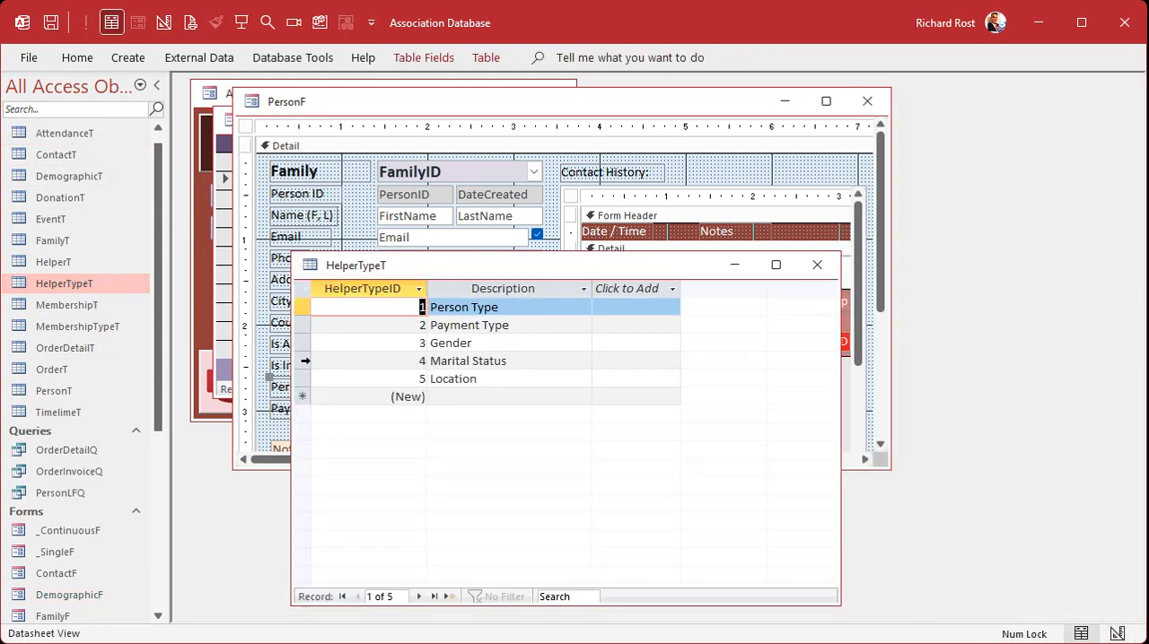
pyautogui.click(300, 343)
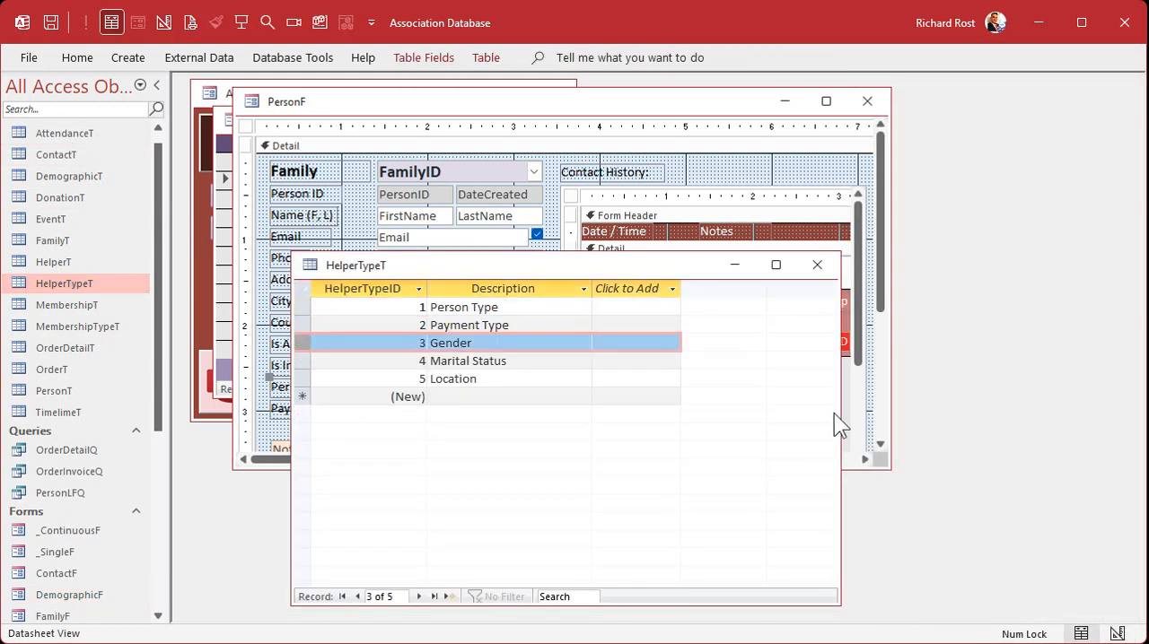
pyautogui.click(817, 265)
# Edit the gender combo box's row source so its WHERE condition uses HelperTypeID=3
pyautogui.click(584, 384)
pyautogui.click(547, 361)
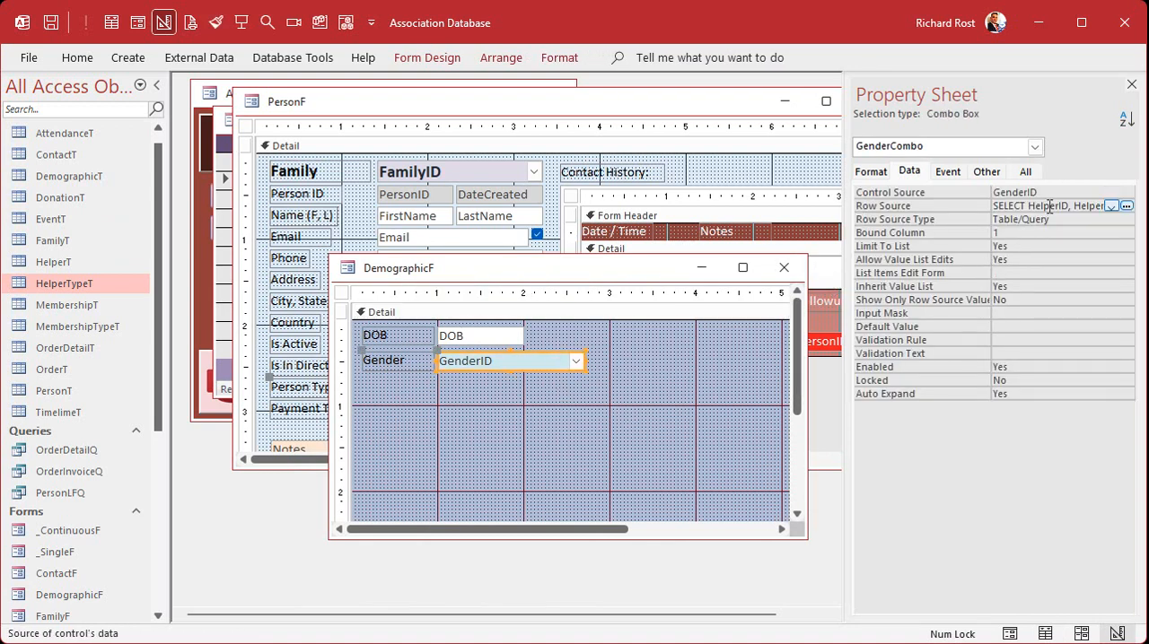
pyautogui.hotkey('shift', 'F2')
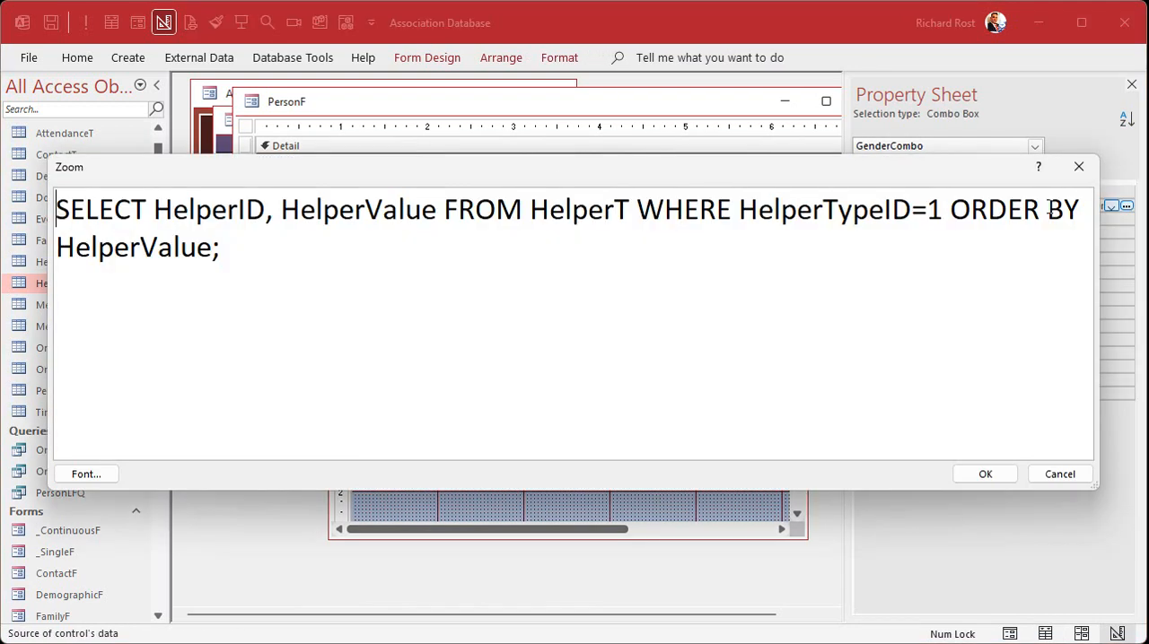
pyautogui.click(928, 209)
pyautogui.hotkey('shift', 'Right')
pyautogui.write('3')
pyautogui.click(999, 477)
pyautogui.click(574, 420)
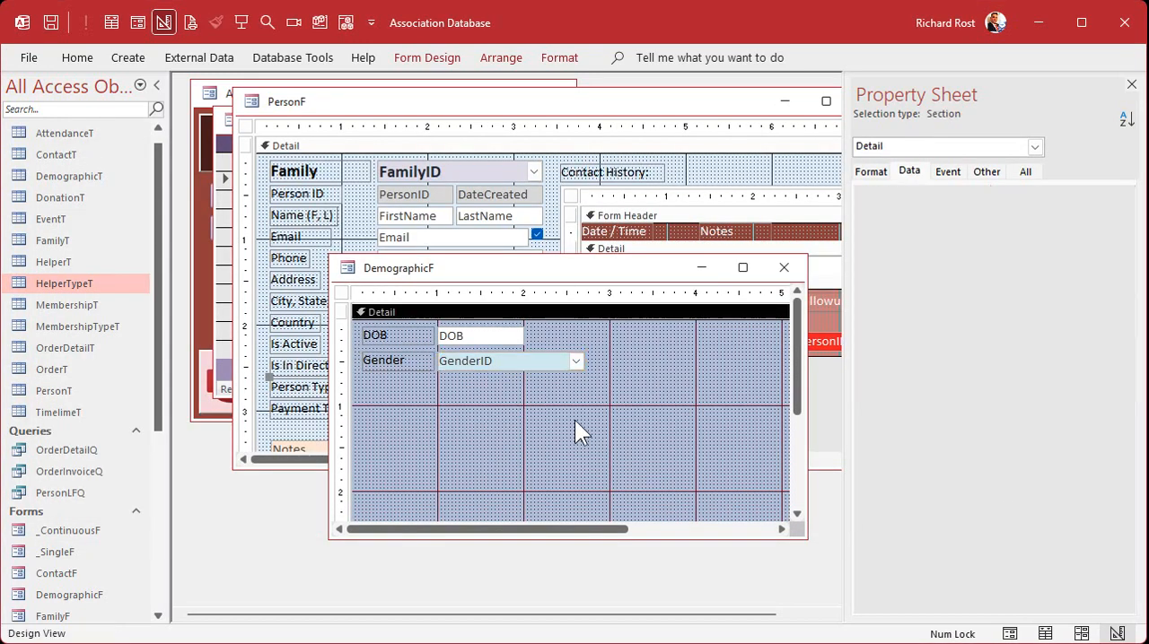
# Close DemographicF, the Property Sheet, PersonF and the people list
pyautogui.click(783, 268)
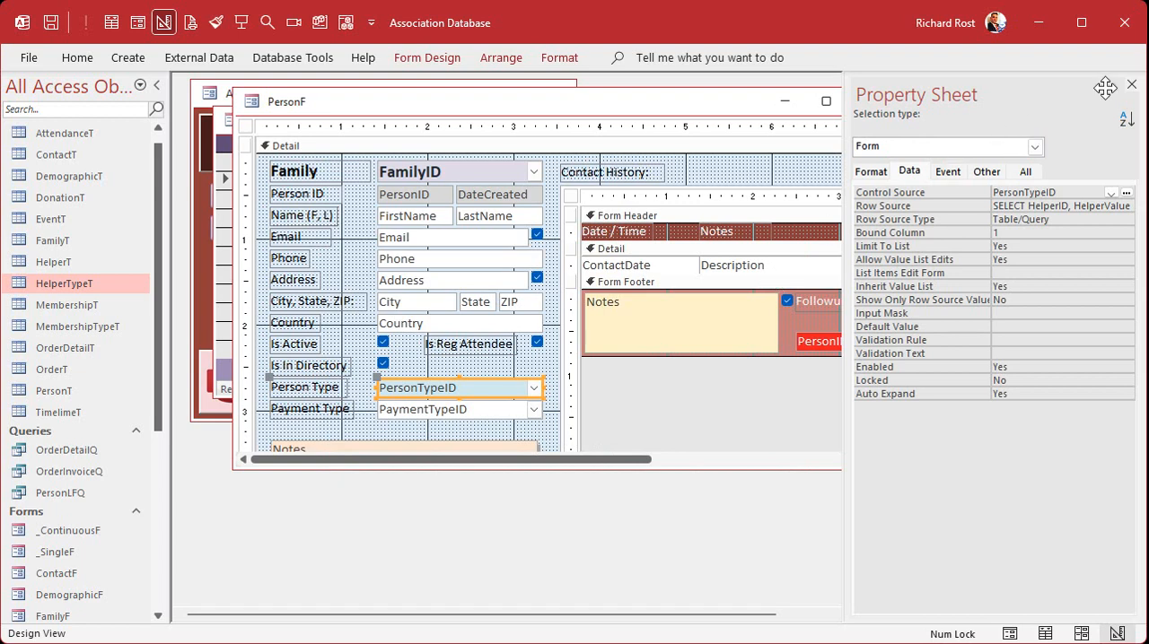
pyautogui.click(1130, 87)
pyautogui.click(872, 101)
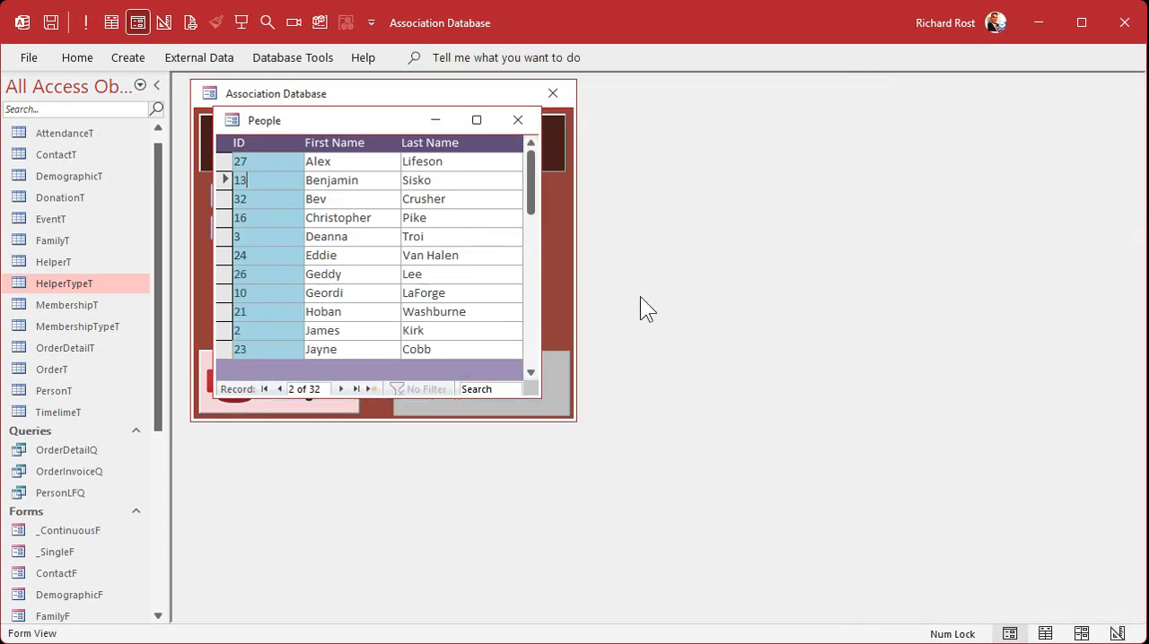
pyautogui.click(517, 126)
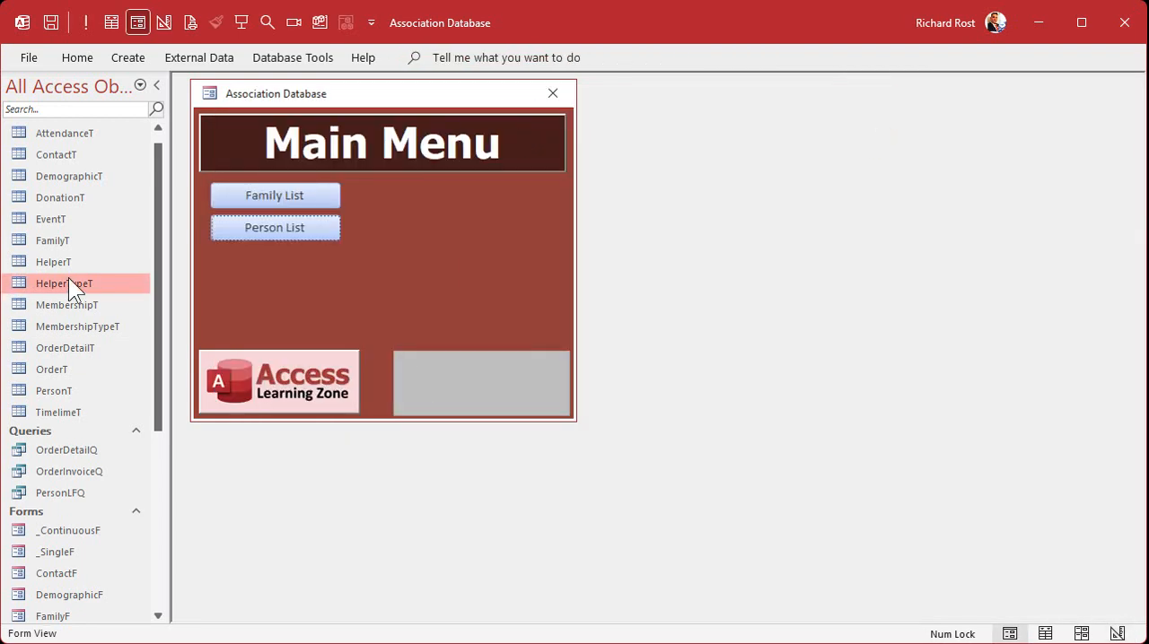
# Open DemographicF in Form View and check the choices offered by the gender combo box
pyautogui.doubleClick(87, 595)
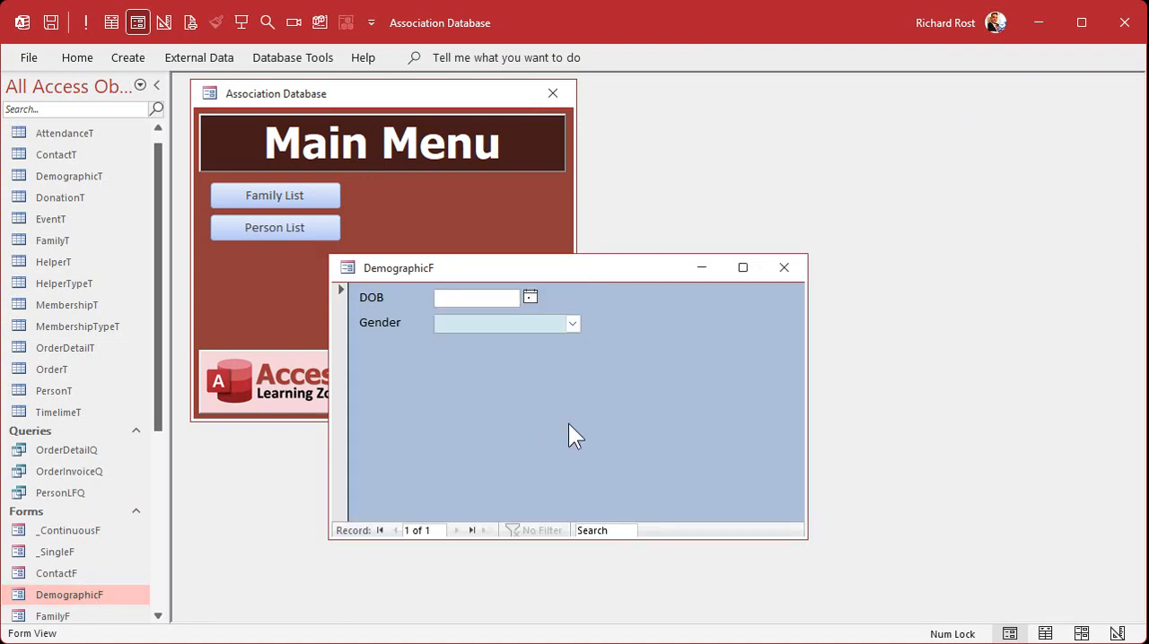
pyautogui.click(570, 324)
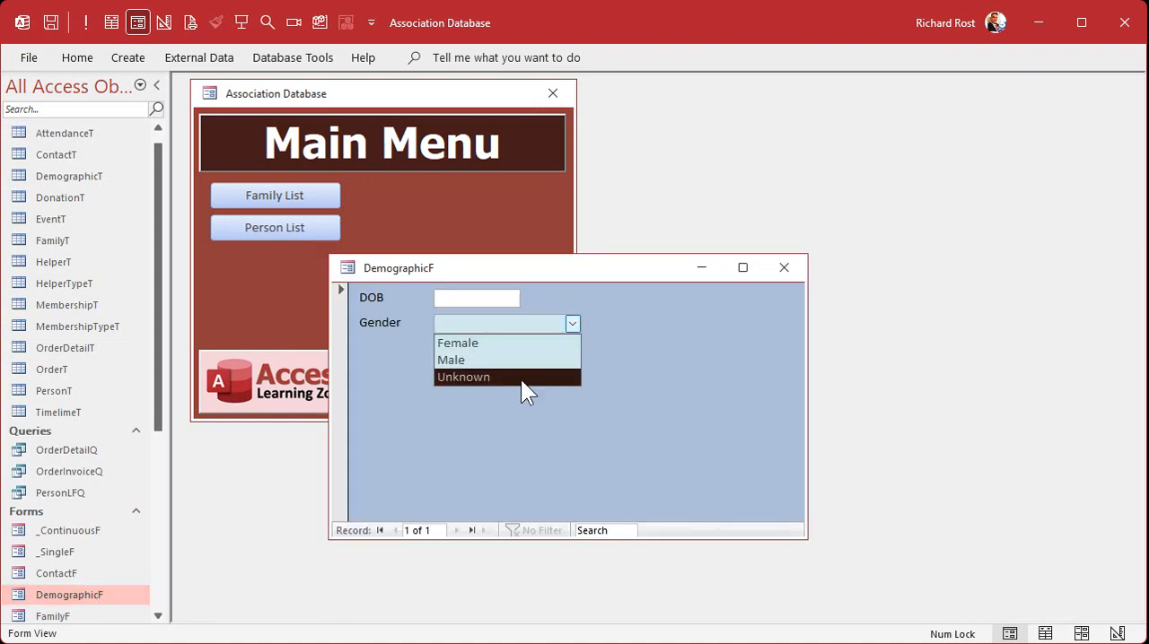
pyautogui.click(573, 322)
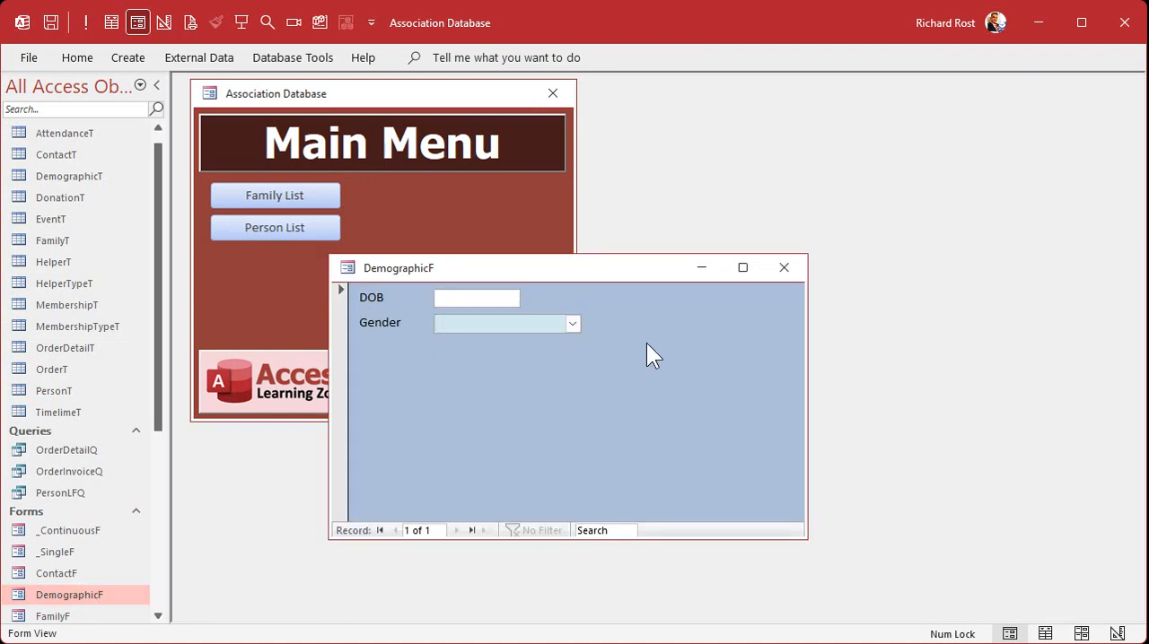
# Switch to the Excel database layout and review the remaining DemographicT fields from marital status to ethnicity
pyautogui.hotkey('alt', 'Tab')
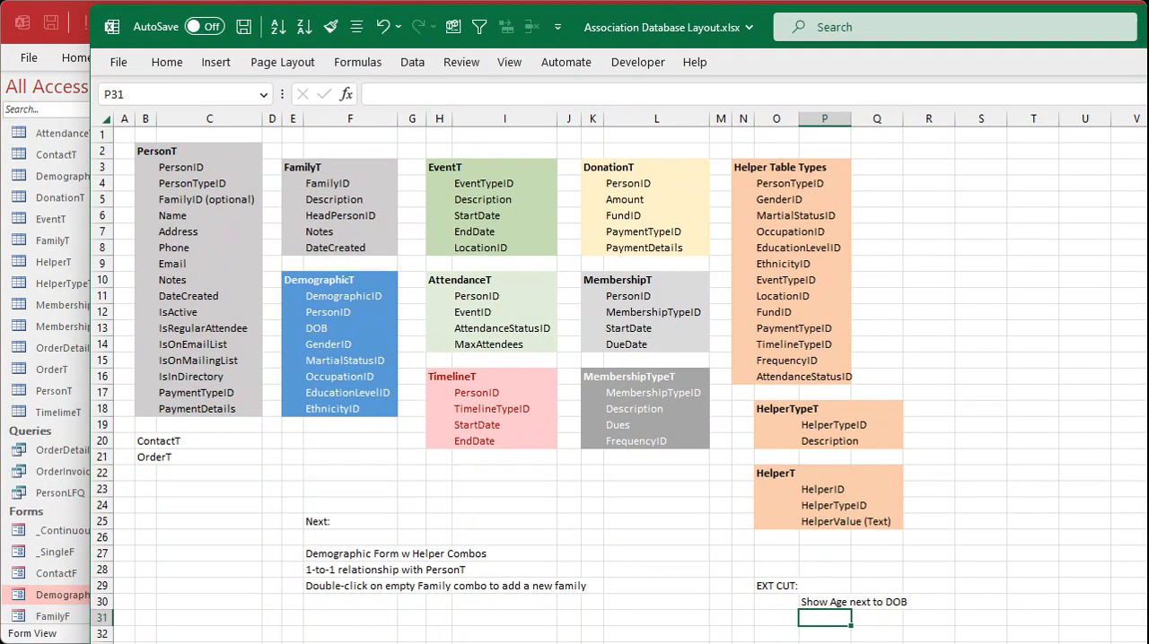
pyautogui.click(342, 359)
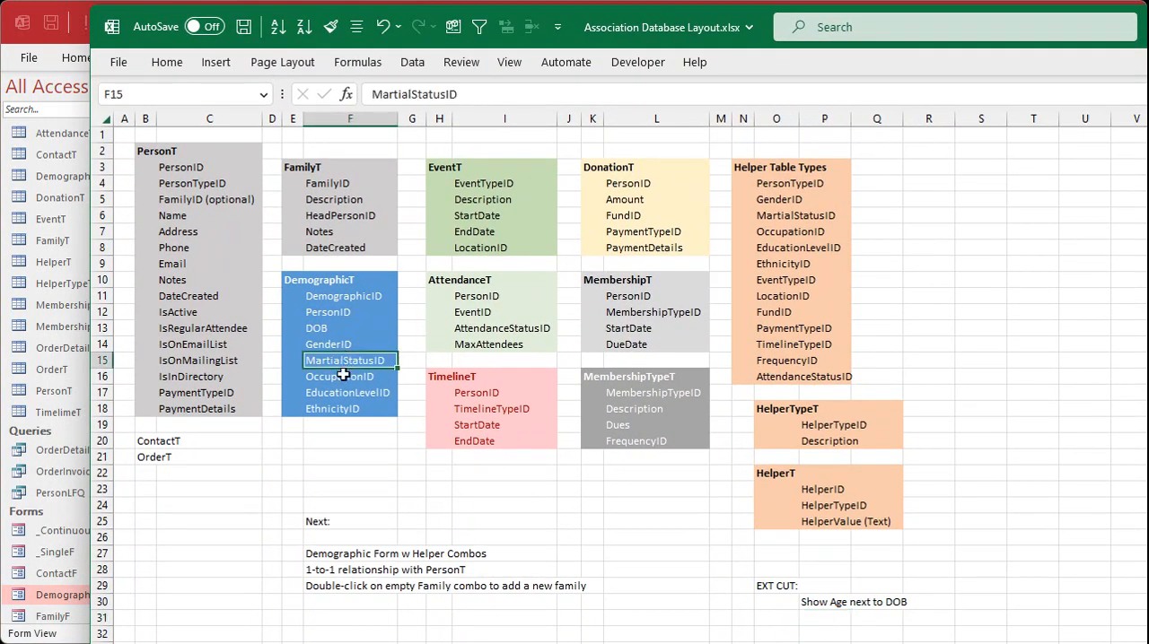
pyautogui.click(343, 377)
pyautogui.click(343, 392)
pyautogui.click(341, 409)
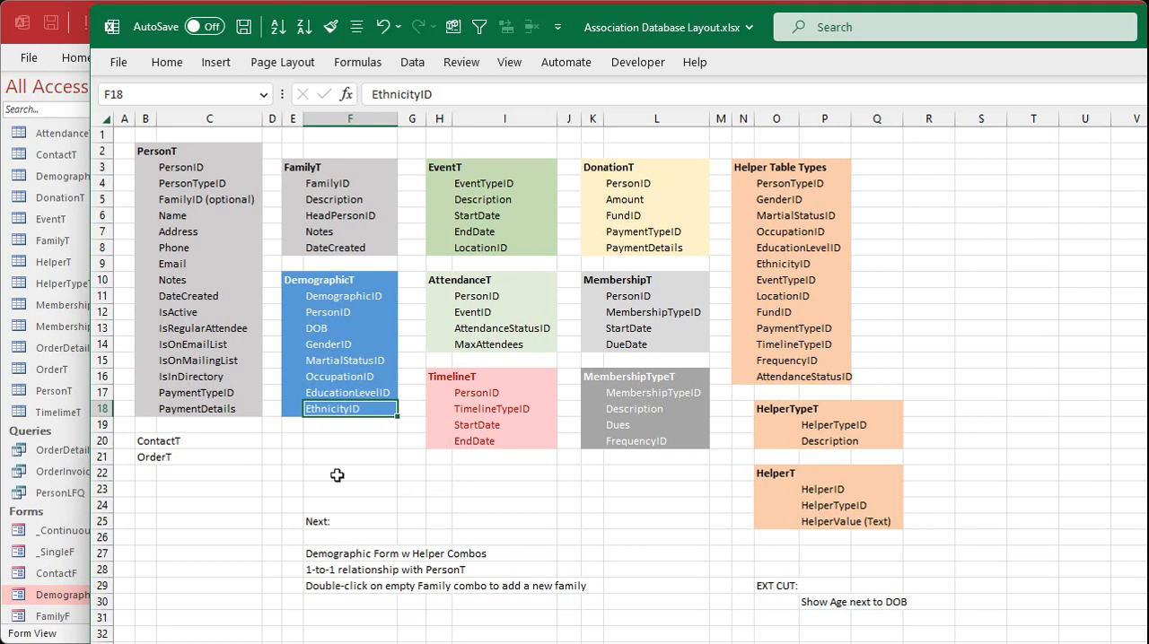
# Switch back to the Access database and add Occupation as a new helper type in HelperTypeT
pyautogui.hotkey('alt', 'Tab')
pyautogui.click(461, 267)
pyautogui.click(441, 283)
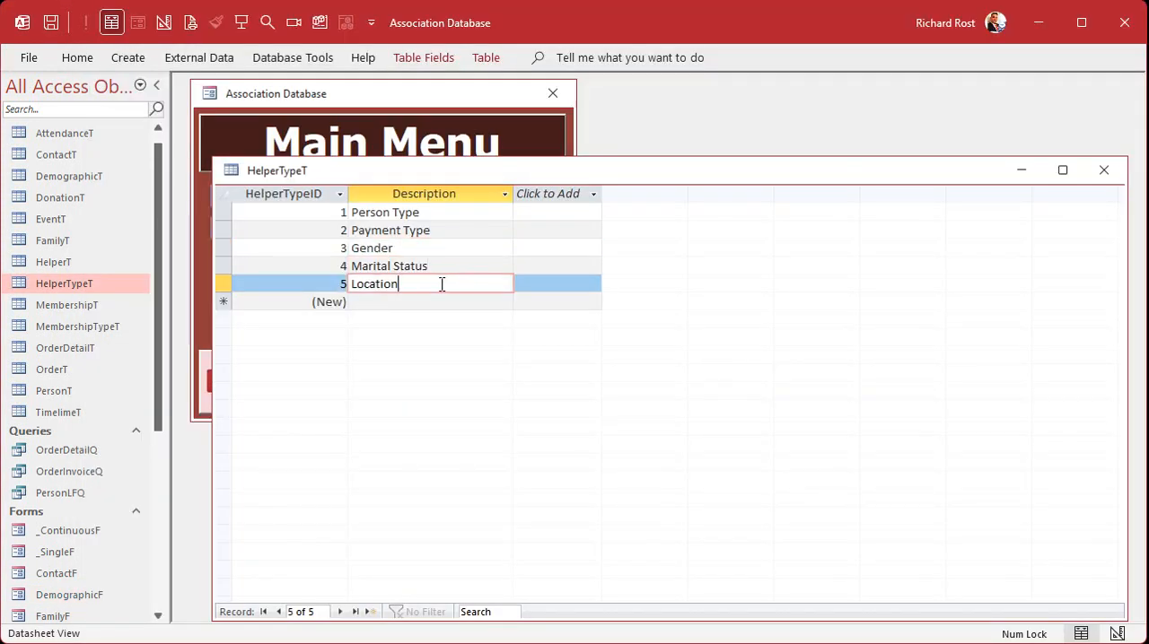
pyautogui.click(430, 301)
pyautogui.write('Occup')
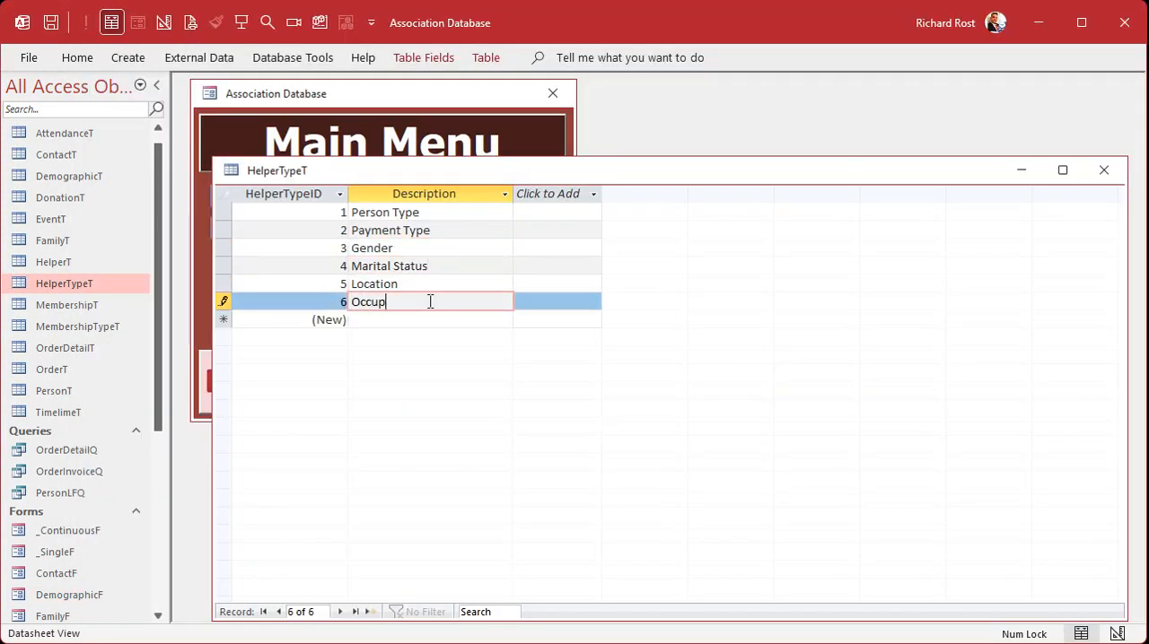
pyautogui.write('ation')
pyautogui.press('Down')
# Add Education Level and Ethnicity as two more helper types in HelperTypeT
pyautogui.write('Educational')
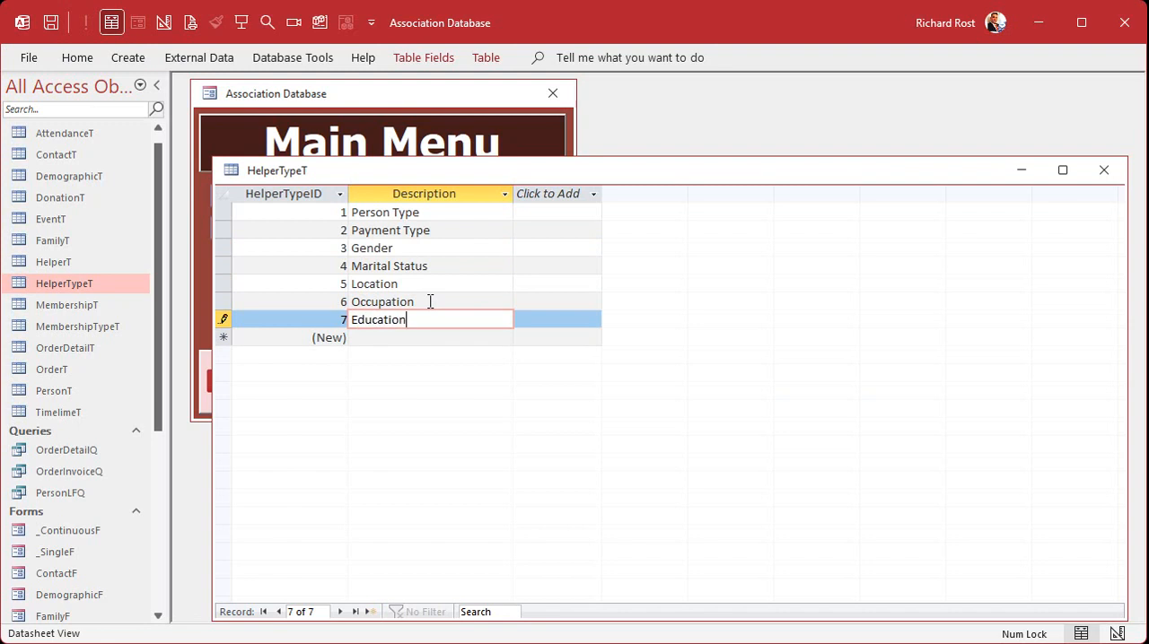
pyautogui.press('BackSpace')
pyautogui.press('BackSpace')
pyautogui.write('Level')
pyautogui.press('Down')
pyautogui.write('Et')
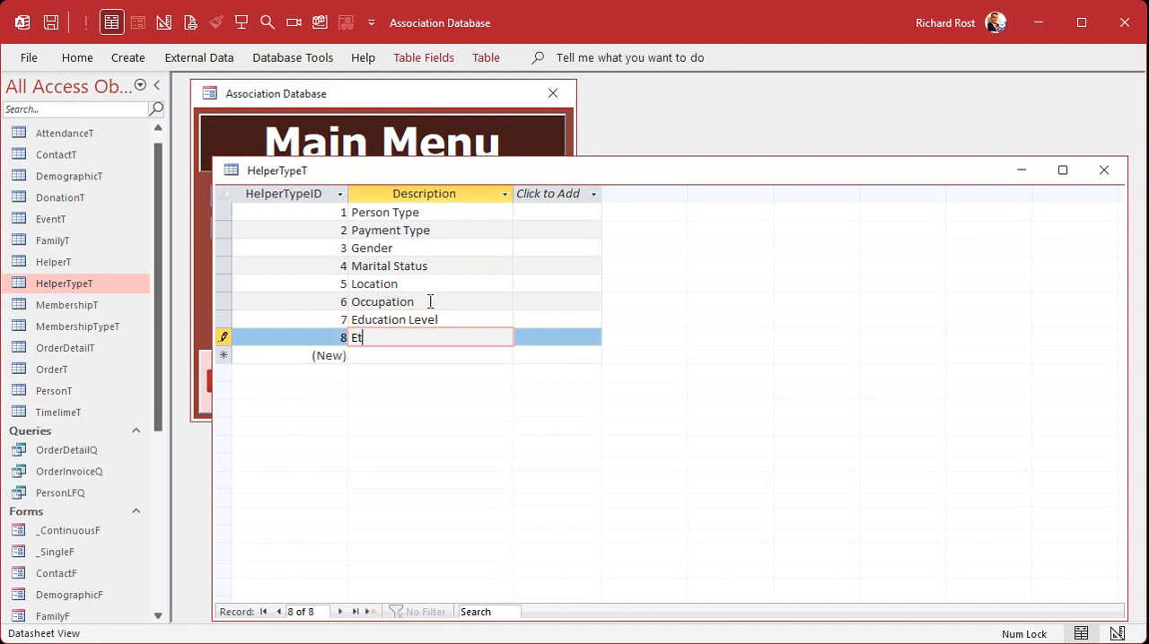
pyautogui.write('hnicity')
pyautogui.press('Down')
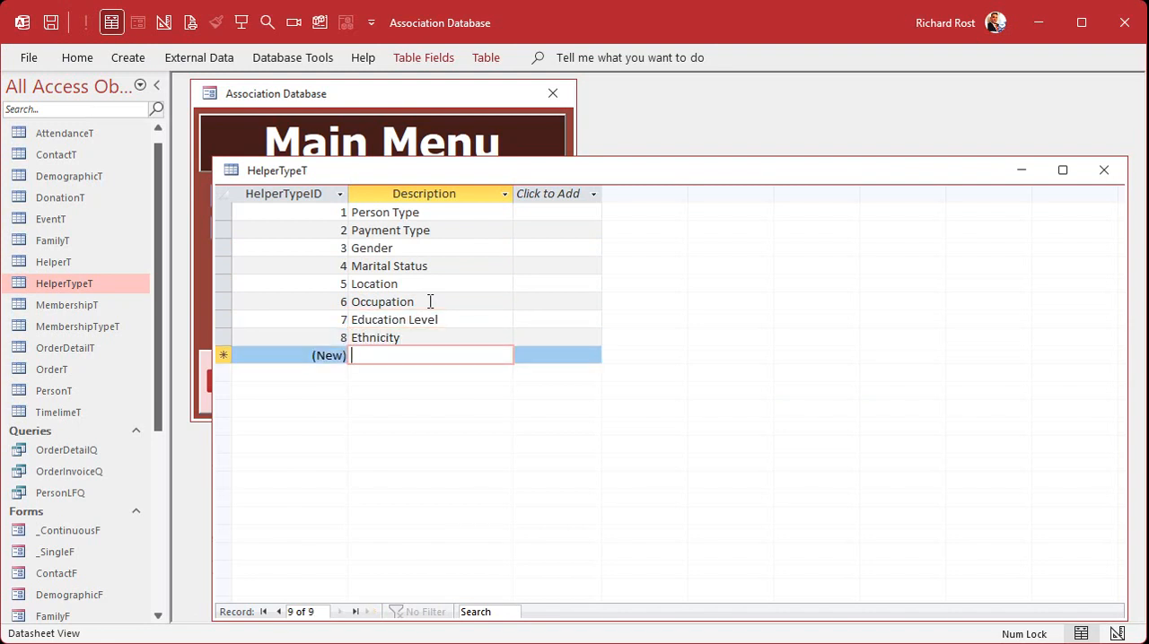
# Open HelperT and add the occupation values Salesperson and Cashier with HelperTypeID 6
pyautogui.doubleClick(63, 260)
pyautogui.scroll(-6, 615, 428)
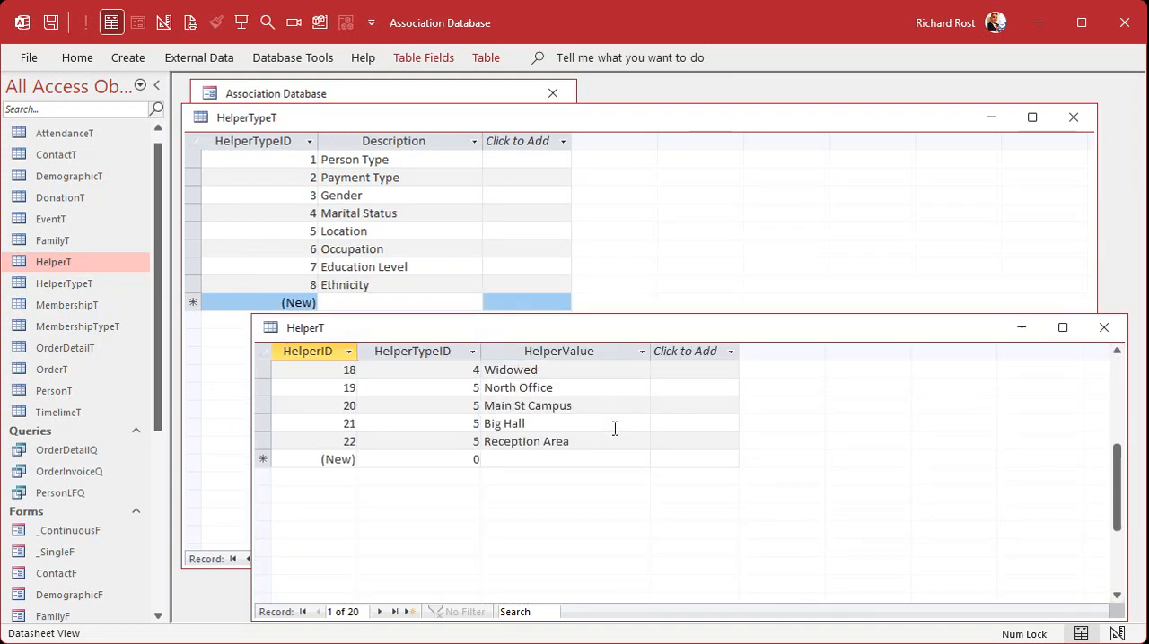
pyautogui.click(474, 458)
pyautogui.write('6')
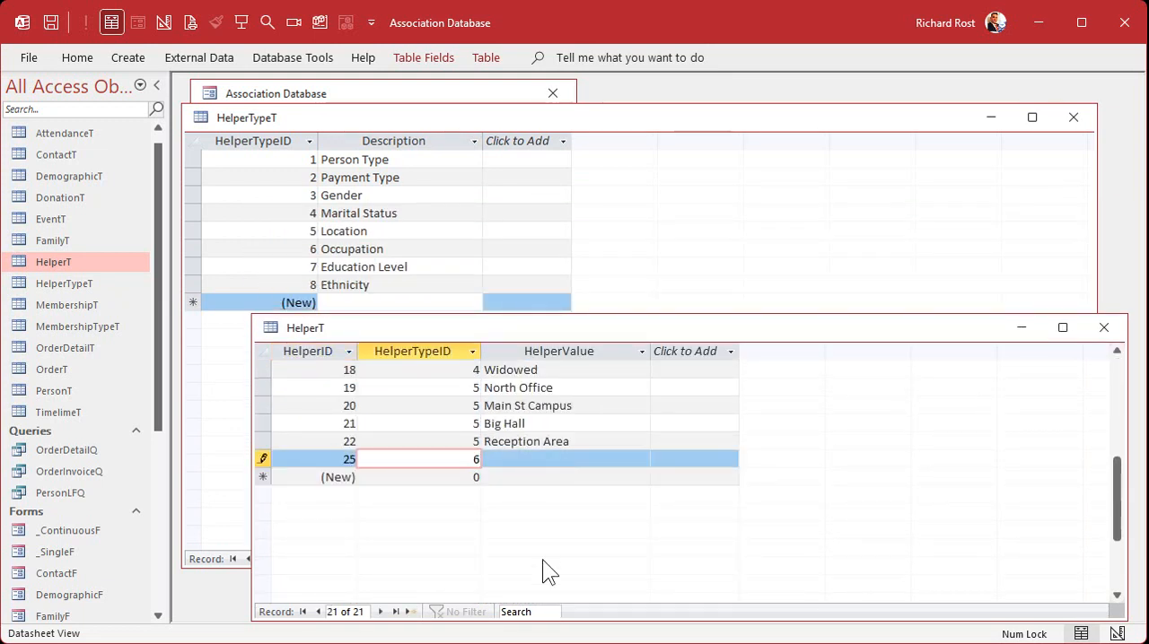
pyautogui.press('Tab')
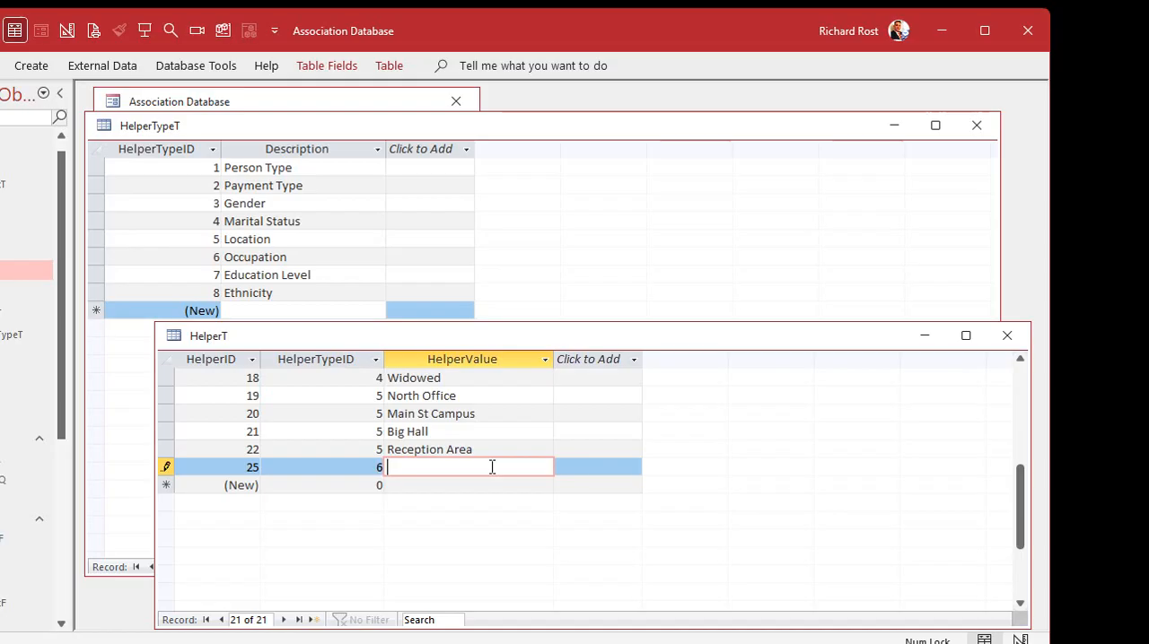
pyautogui.write('Salespers')
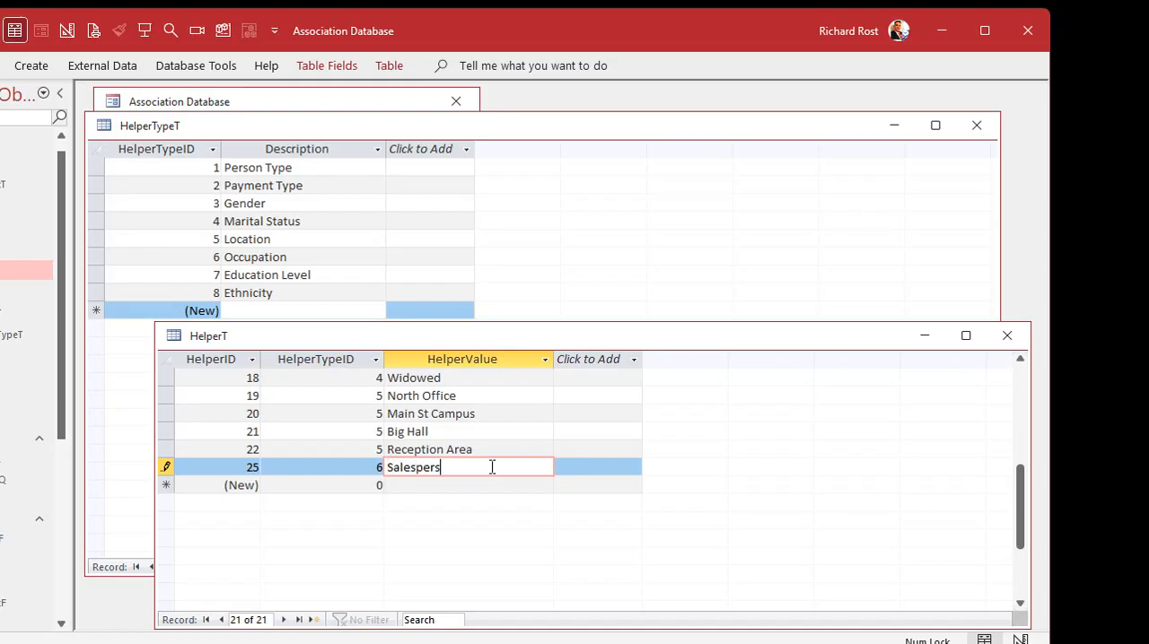
pyautogui.write('on')
pyautogui.press('Tab')
pyautogui.write('Cashie')
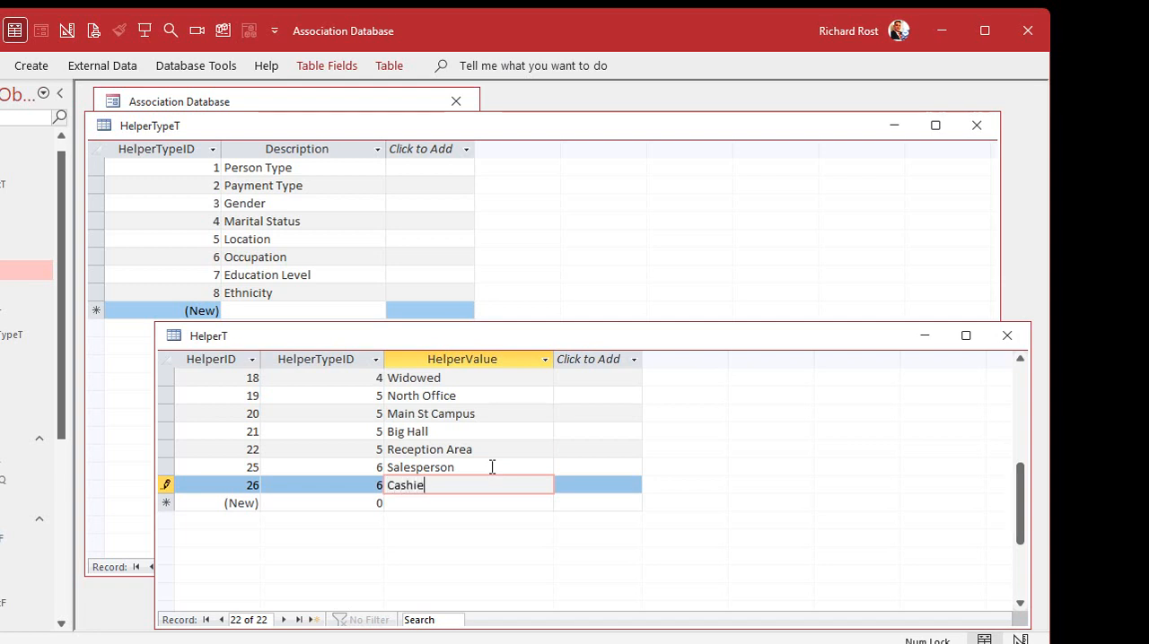
pyautogui.write('r')
pyautogui.press('Tab')
pyautogui.press('Tab')
# Add the occupation values Food Prep and Office Clerk to HelperT with HelperTypeID 6
pyautogui.write('6')
pyautogui.press('Tab')
pyautogui.write('Food Prep')
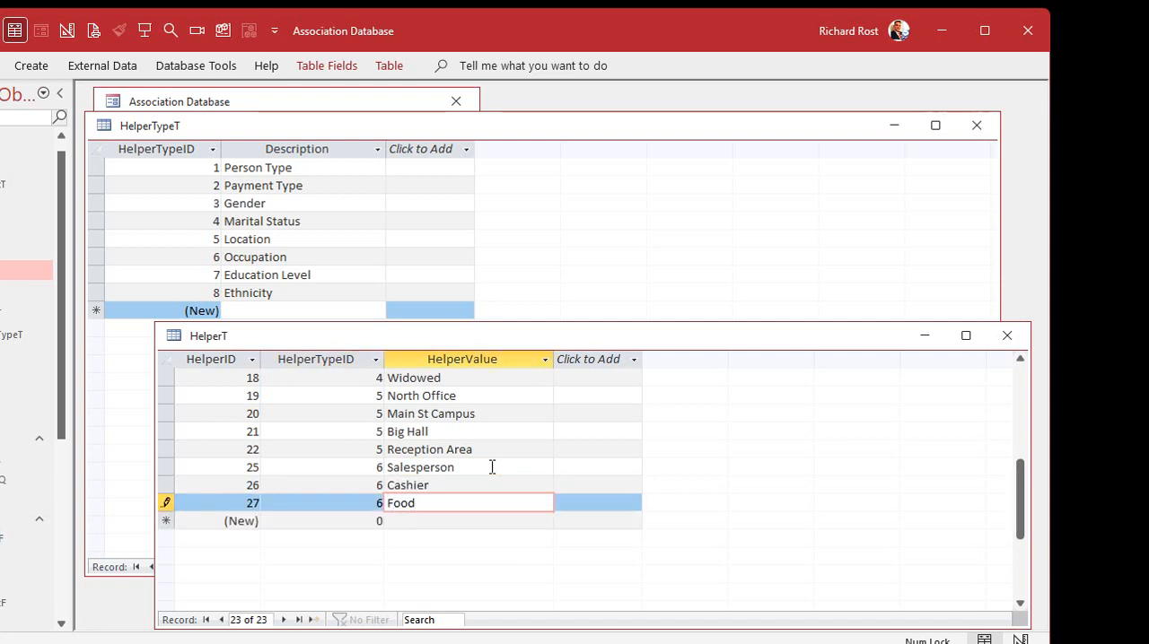
pyautogui.press('Tab')
pyautogui.press('Tab')
pyautogui.write('6')
pyautogui.press('Tab')
pyautogui.write('Office ')
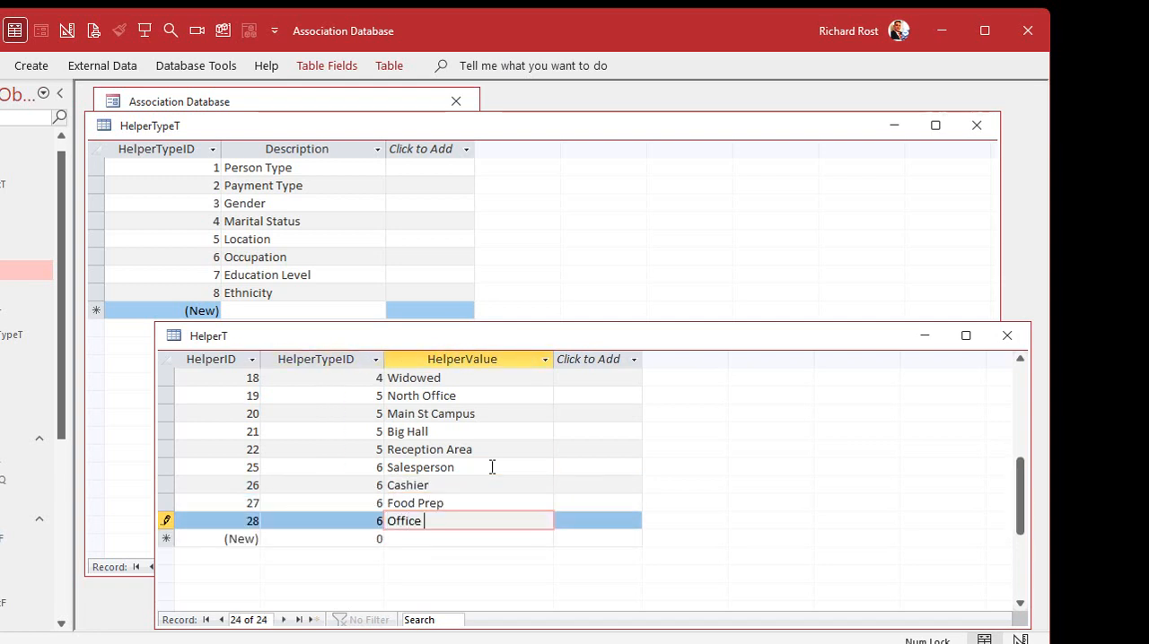
pyautogui.write('Clerk')
pyautogui.press('Tab')
pyautogui.press('Tab')
# Add the occupation value Registered Nurse to HelperT with HelperTypeID 6
pyautogui.write('6')
pyautogui.press('Tab')
pyautogui.write('R')
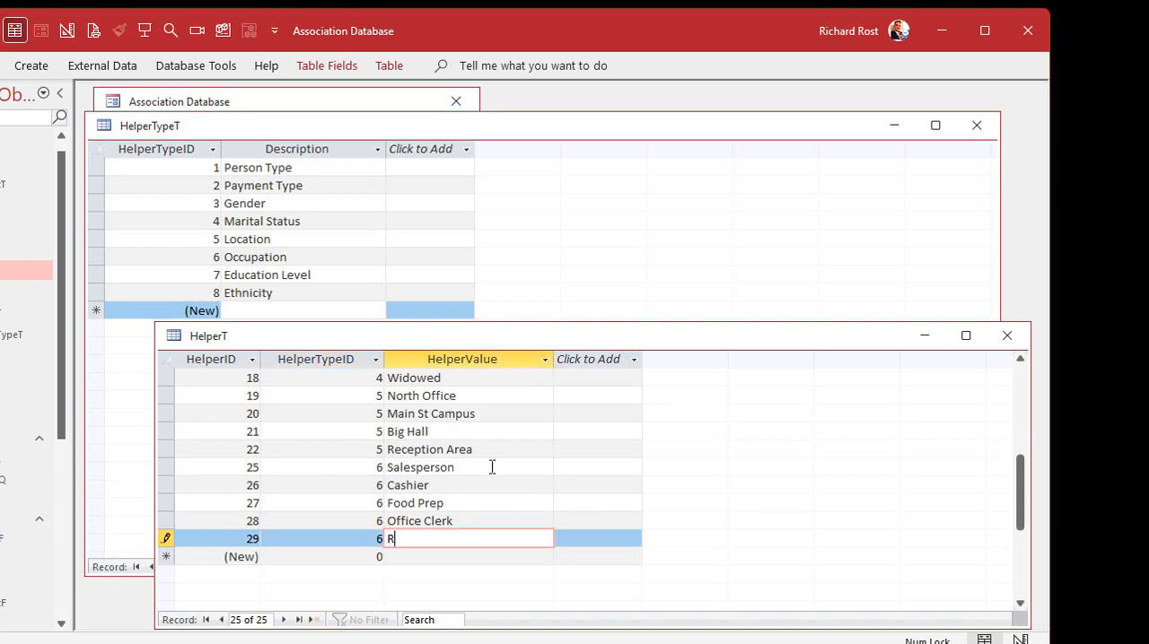
pyautogui.write('egistered Nurse')
pyautogui.press('Tab')
pyautogui.press('Tab')
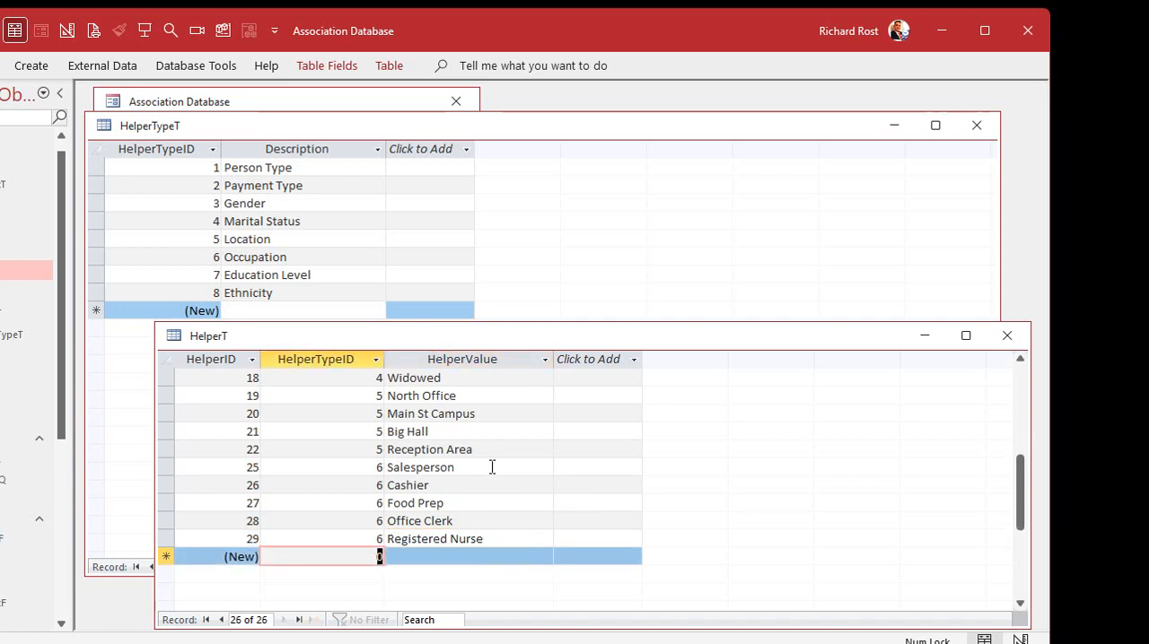
# Add the education levels Some High School and Finished High School to HelperT with HelperTypeID 7
pyautogui.write('7')
pyautogui.press('Tab')
pyautogui.write('Some High School')
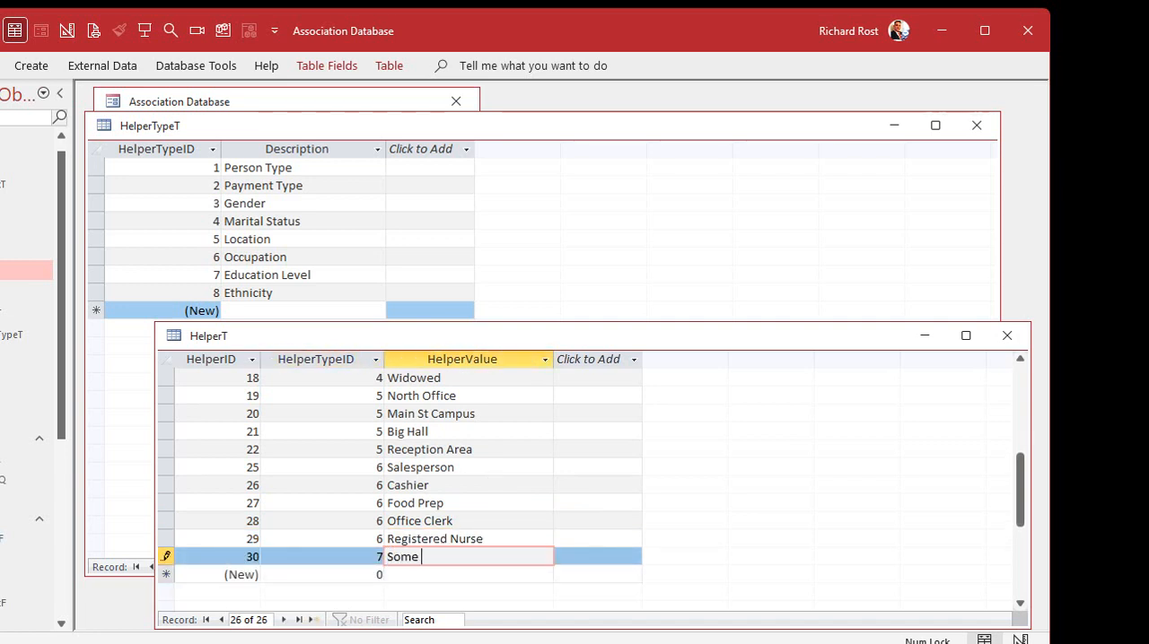
pyautogui.press('Tab')
pyautogui.press('Tab')
pyautogui.write('7')
pyautogui.press('Tab')
pyautogui.write('F')
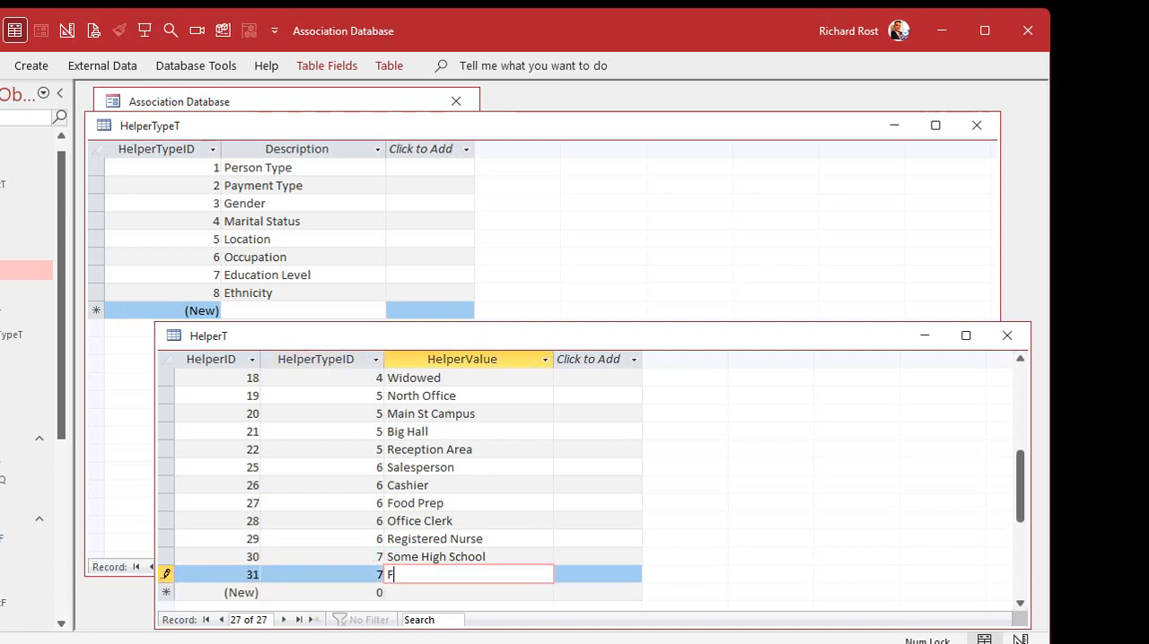
pyautogui.write('inished High School')
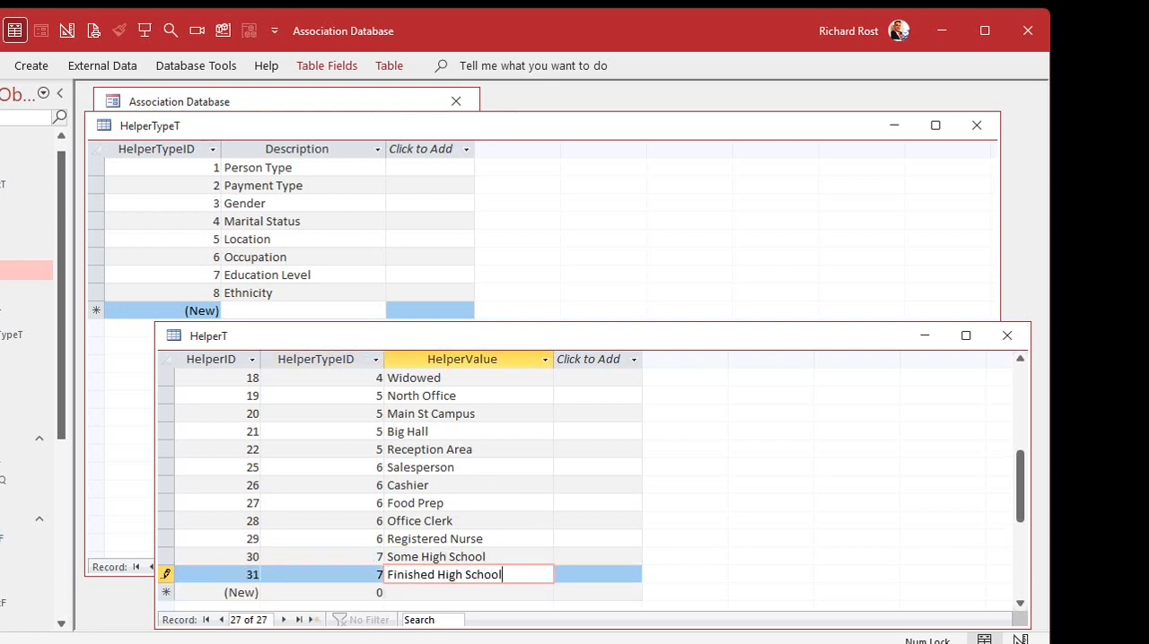
pyautogui.press('Tab')
pyautogui.press('Tab')
# Add the education levels Some College and 2-Year Degree to HelperT with HelperTypeID 7
pyautogui.write('7')
pyautogui.press('Tab')
pyautogui.write('Some Collecg')
pyautogui.press('BackSpace')
pyautogui.write('e')
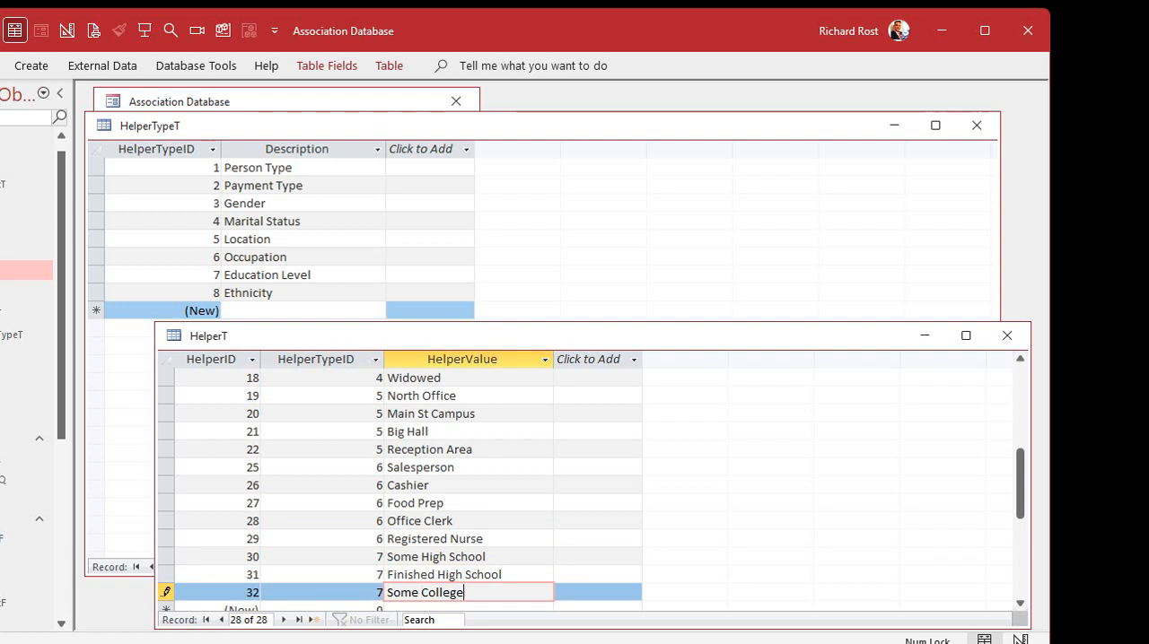
pyautogui.press('Tab')
pyautogui.press('Tab')
pyautogui.write('7')
pyautogui.press('Tab')
pyautogui.write('2-Year')
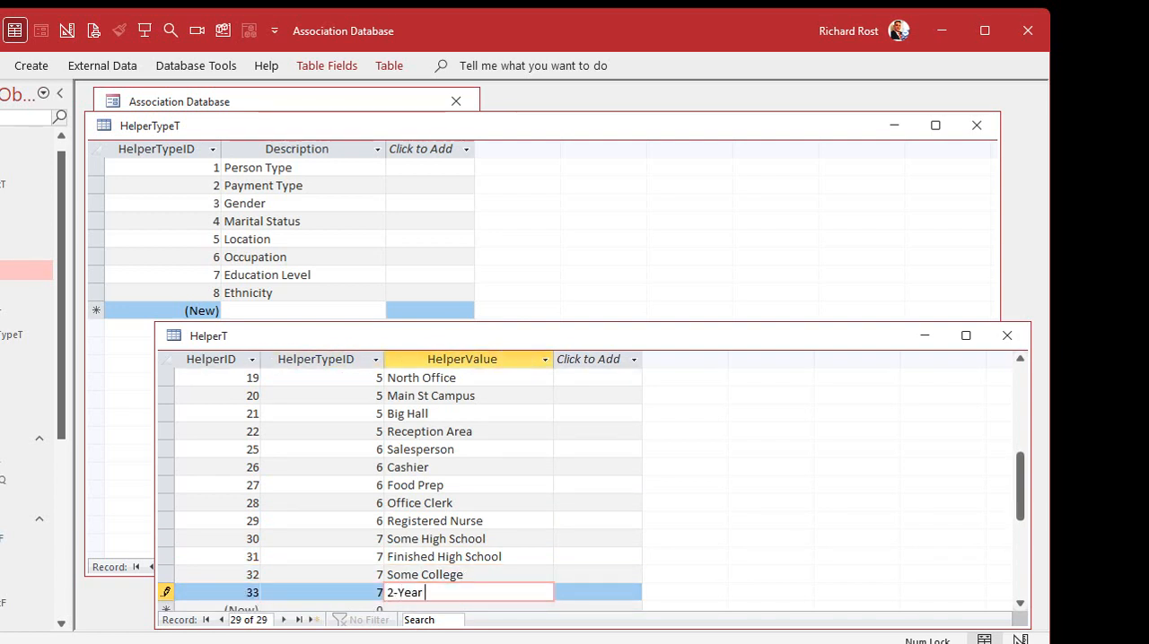
pyautogui.write(' Degree')
pyautogui.press('Tab')
pyautogui.press('Tab')
# Add the education levels 4-Year Degree and More! to HelperT with HelperTypeID 7
pyautogui.write('7')
pyautogui.press('Tab')
pyautogui.write('4-Year Degree')
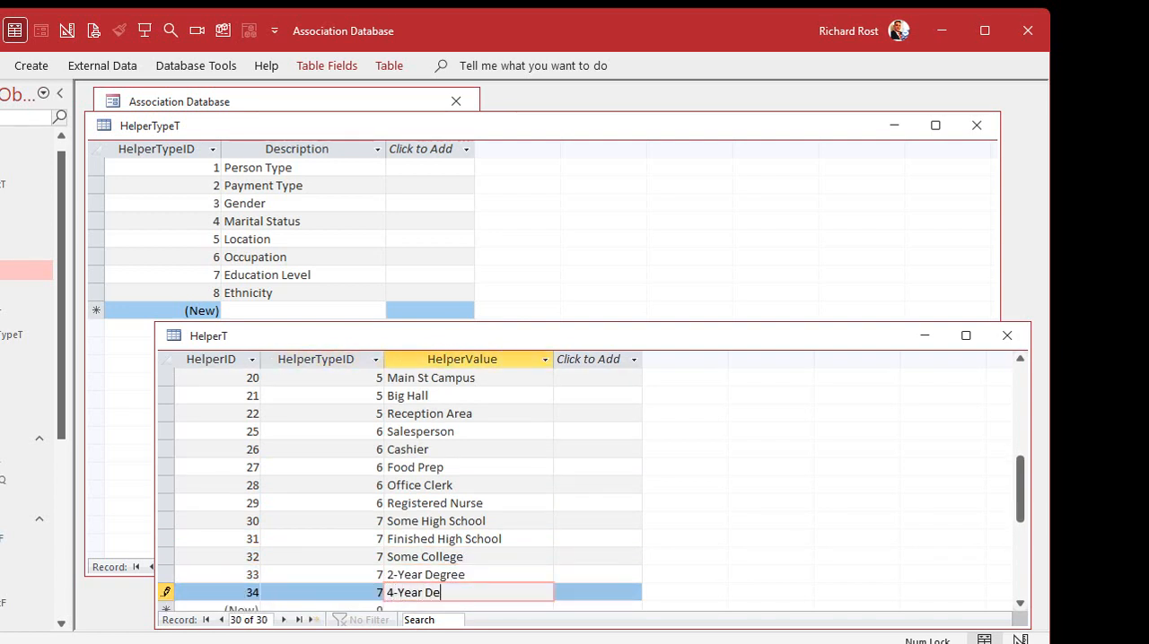
pyautogui.press('Tab')
pyautogui.press('Tab')
pyautogui.write('7')
pyautogui.press('Tab')
pyautogui.write('More!')
pyautogui.press('Tab')
pyautogui.press('Tab')
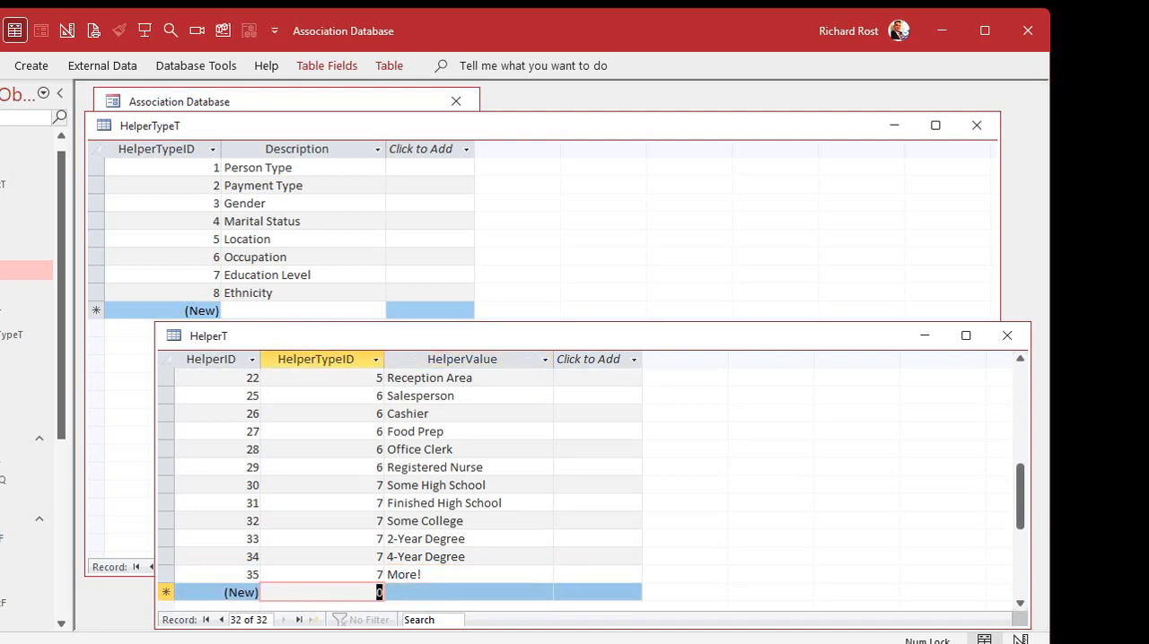
# Add the ethnicity values White and Black to HelperT with HelperTypeID 8
pyautogui.write('8')
pyautogui.press('Tab')
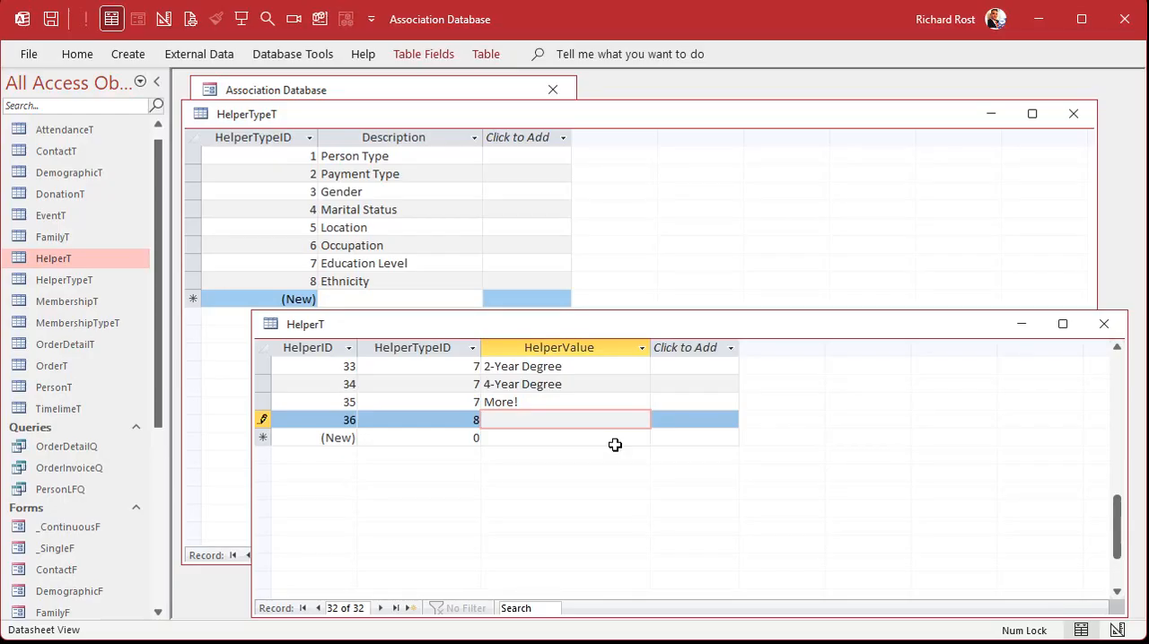
pyautogui.write('White')
pyautogui.press('Down')
pyautogui.hotkey('shift', 'Tab')
pyautogui.write('8')
pyautogui.press('Tab')
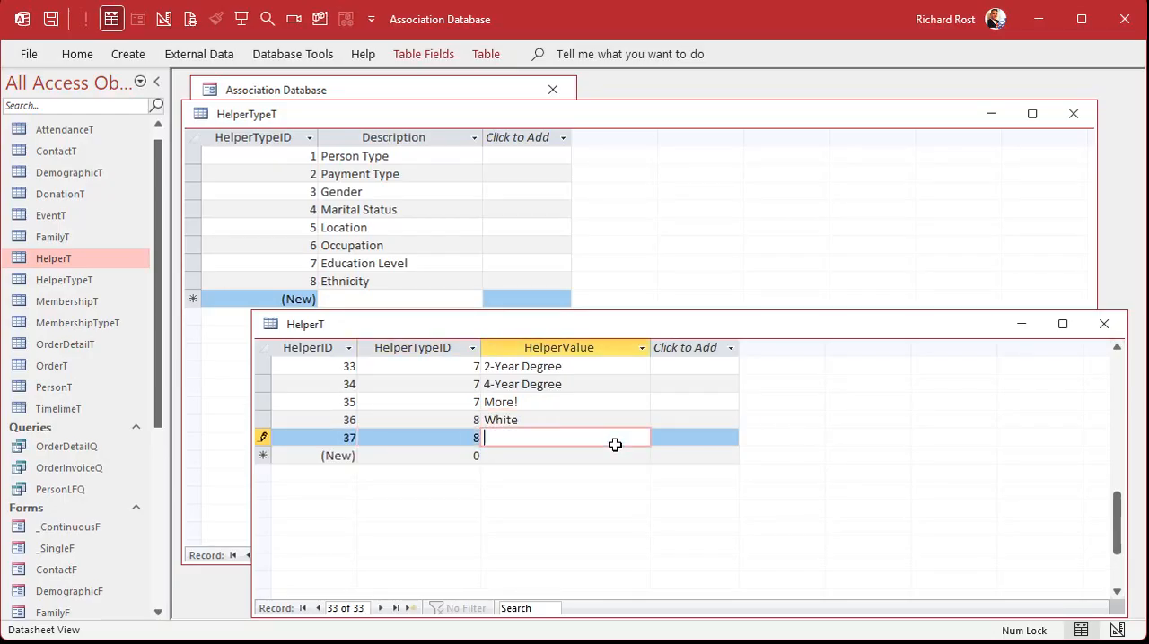
pyautogui.write('Black')
pyautogui.press('Down')
pyautogui.hotkey('shift', 'Tab')
# Add the ethnicity values Native American and Asian to HelperT with HelperTypeID 8
pyautogui.write('8')
pyautogui.press('Tab')
pyautogui.write('Na')
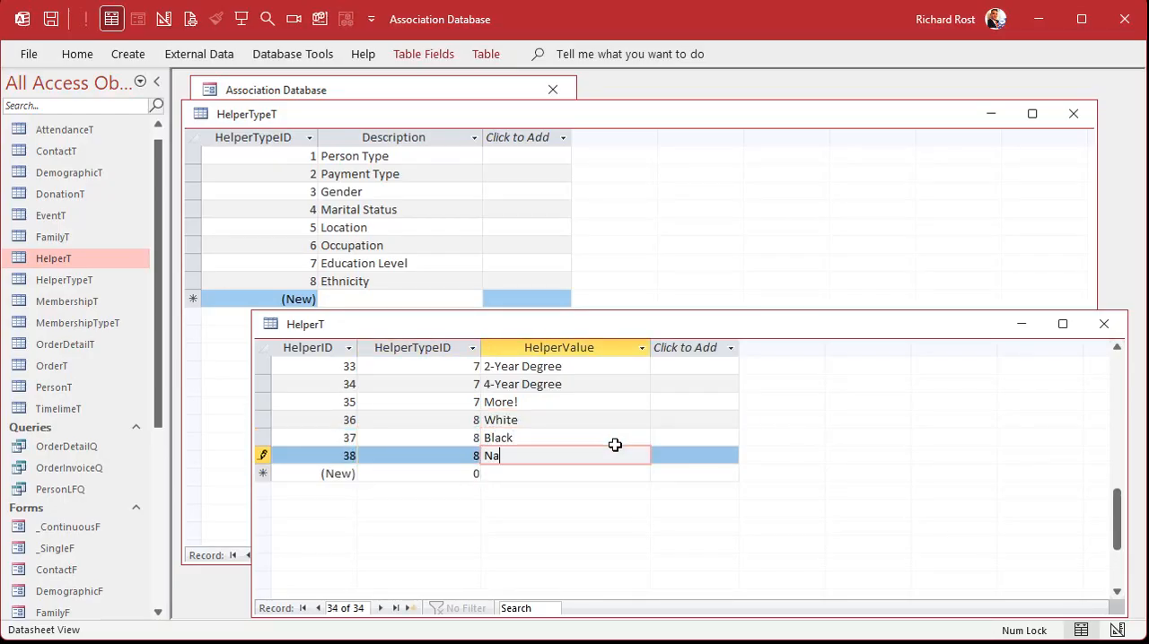
pyautogui.write('tive American')
pyautogui.press('Down')
pyautogui.hotkey('shift', 'Tab')
pyautogui.write('8')
pyautogui.press('Tab')
pyautogui.write('As')
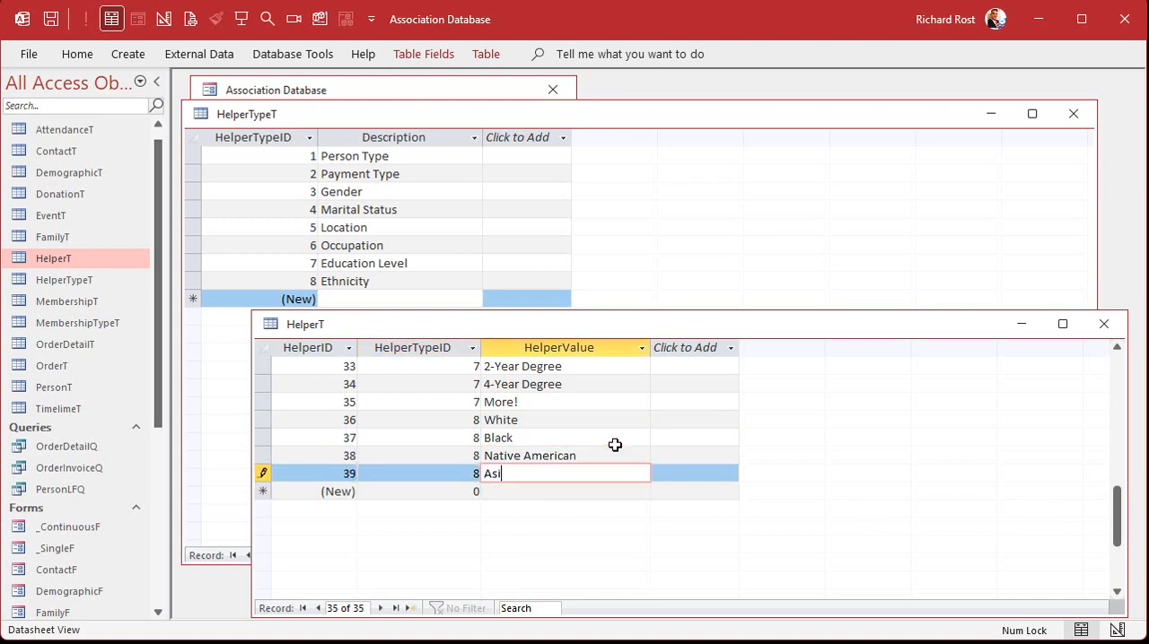
pyautogui.write('ian')
pyautogui.press('Down')
pyautogui.hotkey('shift', 'Tab')
# Add the ethnicity values Hawaiian and Hispanic to HelperT with HelperTypeID 8, and close the table
pyautogui.write('8')
pyautogui.press('Tab')
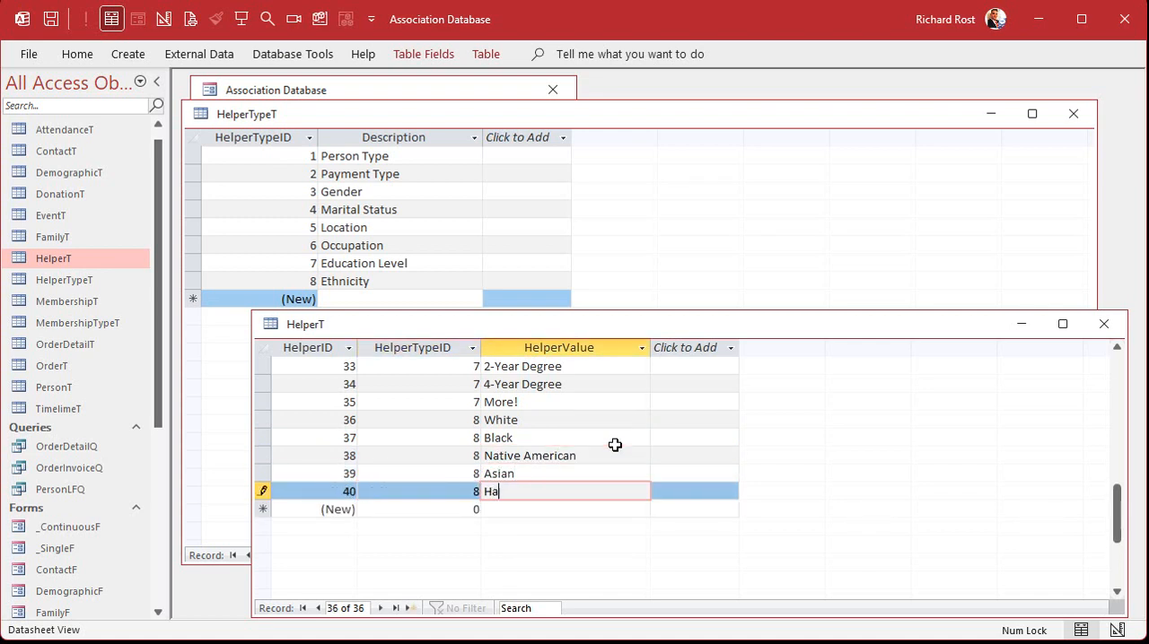
pyautogui.write('Hawaiian')
pyautogui.press('Down')
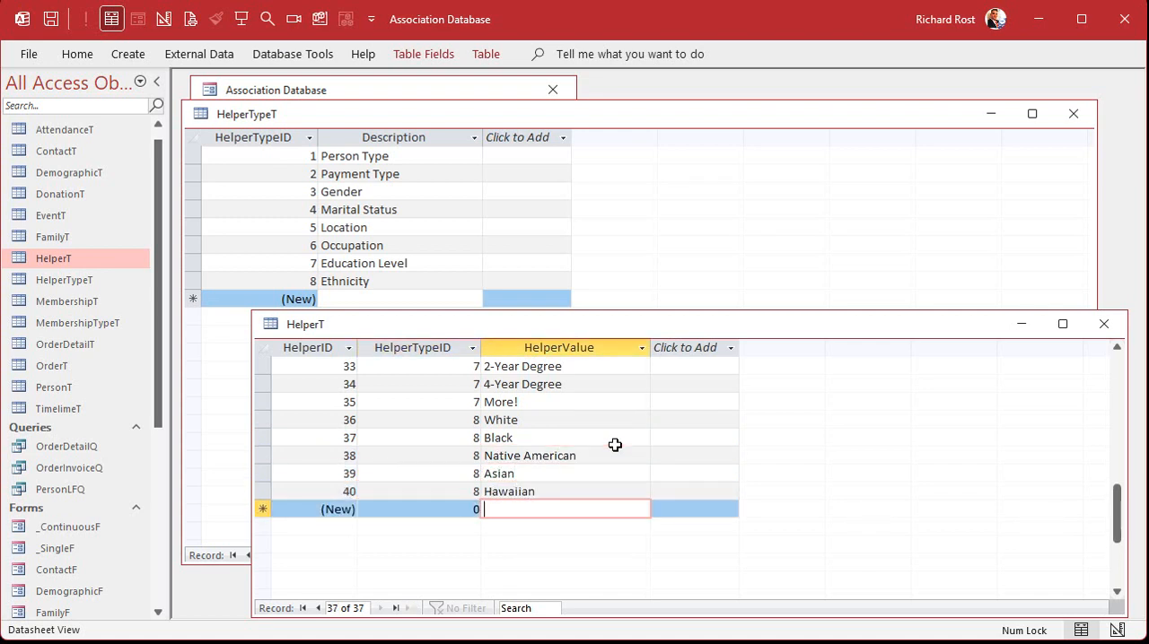
pyautogui.hotkey('shift', 'Tab')
pyautogui.write('8')
pyautogui.press('Tab')
pyautogui.write('Hispanic')
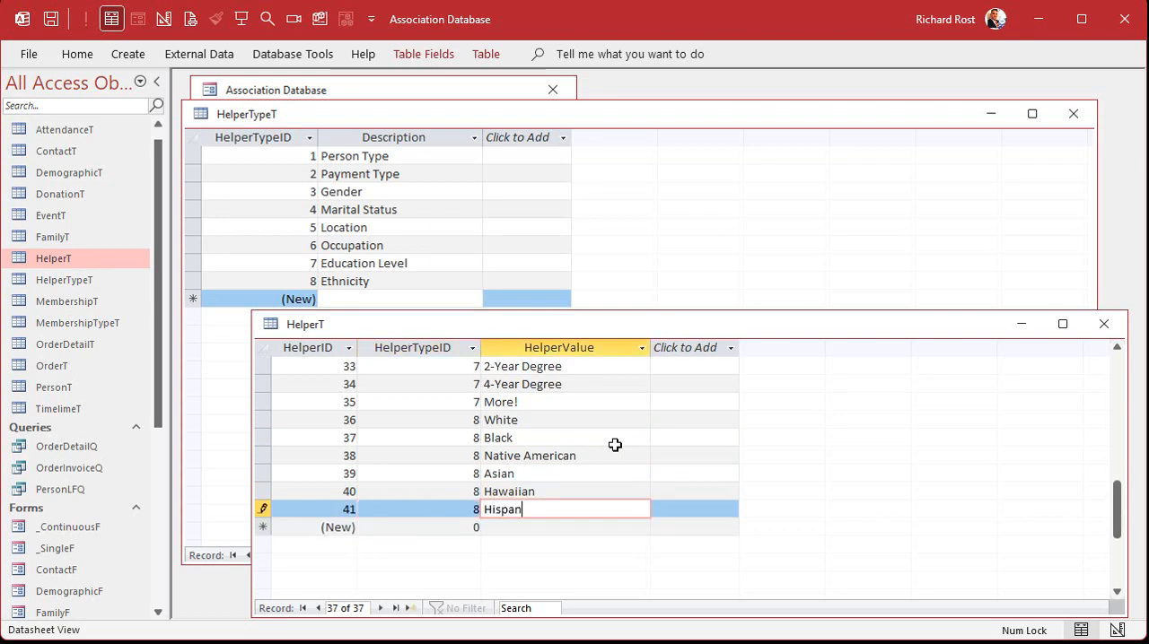
pyautogui.press('Down')
pyautogui.click(1103, 324)
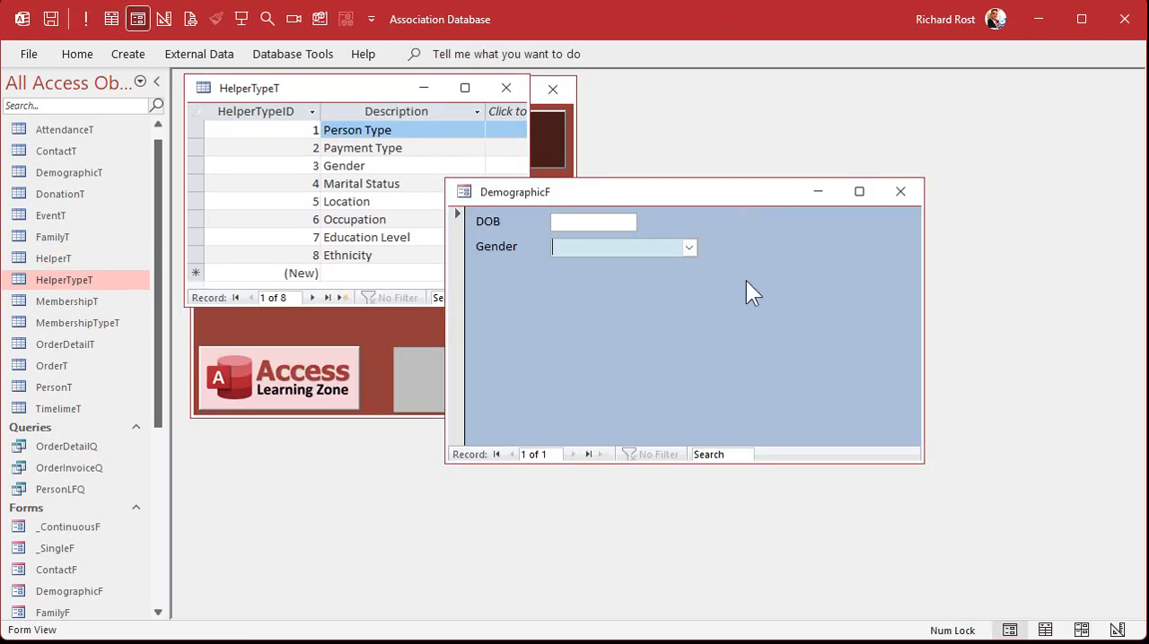
# Open DemographicF in Design View and make four duplicates of the Gender combo box
pyautogui.rightClick(746, 286)
pyautogui.click(812, 343)
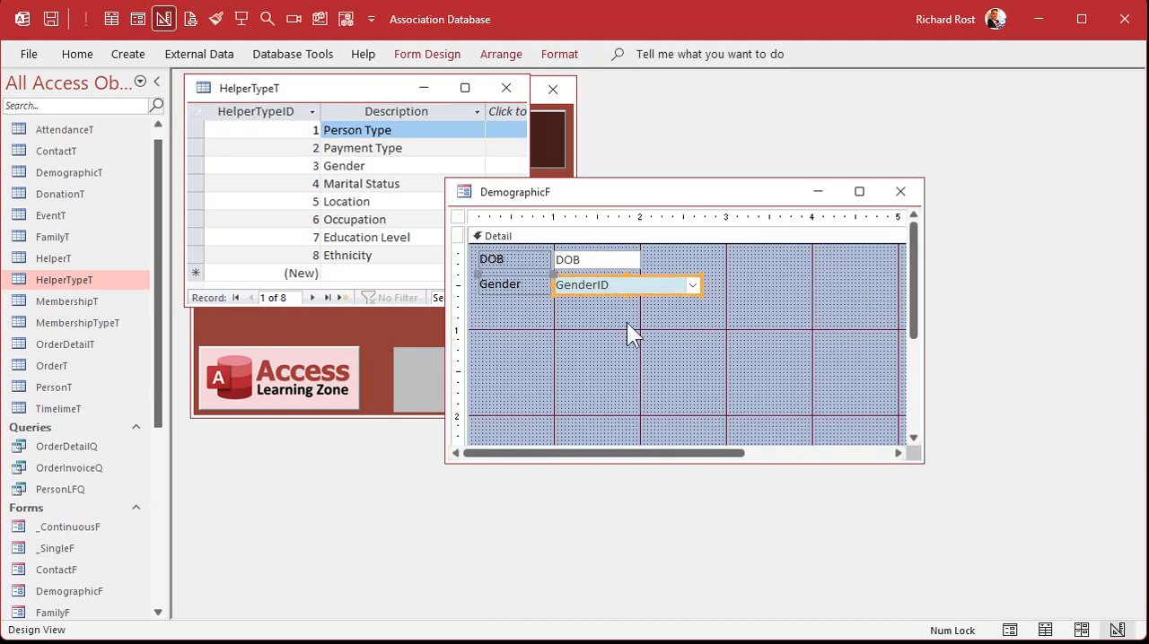
pyautogui.hotkey('ctrl', 'd')
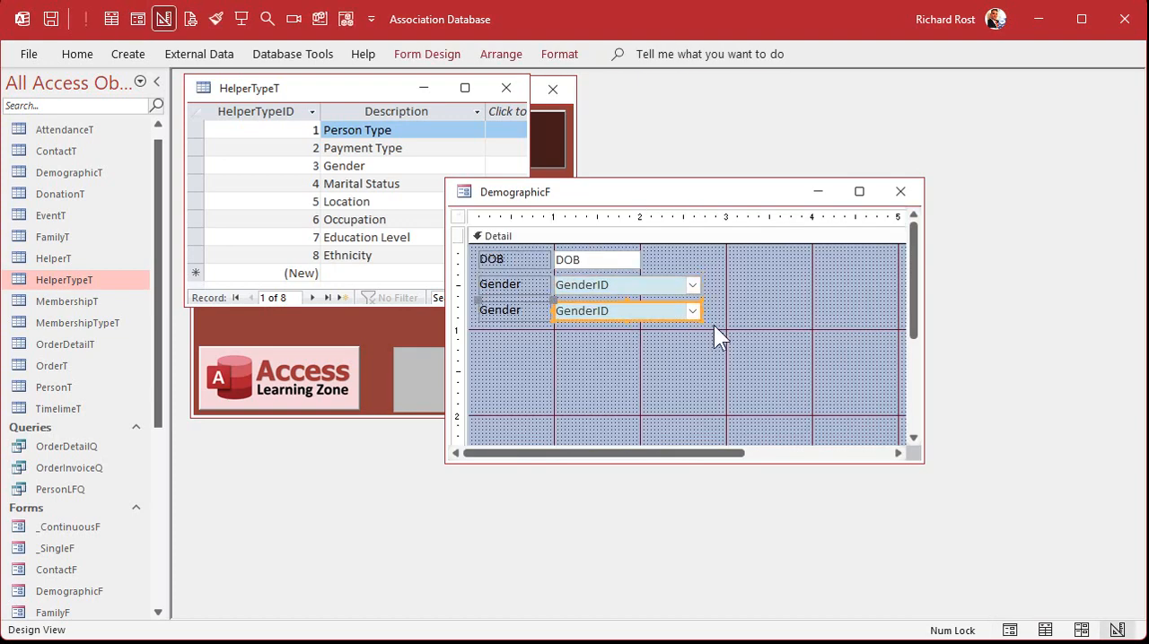
pyautogui.hotkey('ctrl', 'd')
pyautogui.hotkey('ctrl', 'd')
pyautogui.hotkey('ctrl', 'd')
# Move the four duplicated combo boxes up into a tight, even stack beneath the original Gender combo box
pyautogui.click(642, 312)
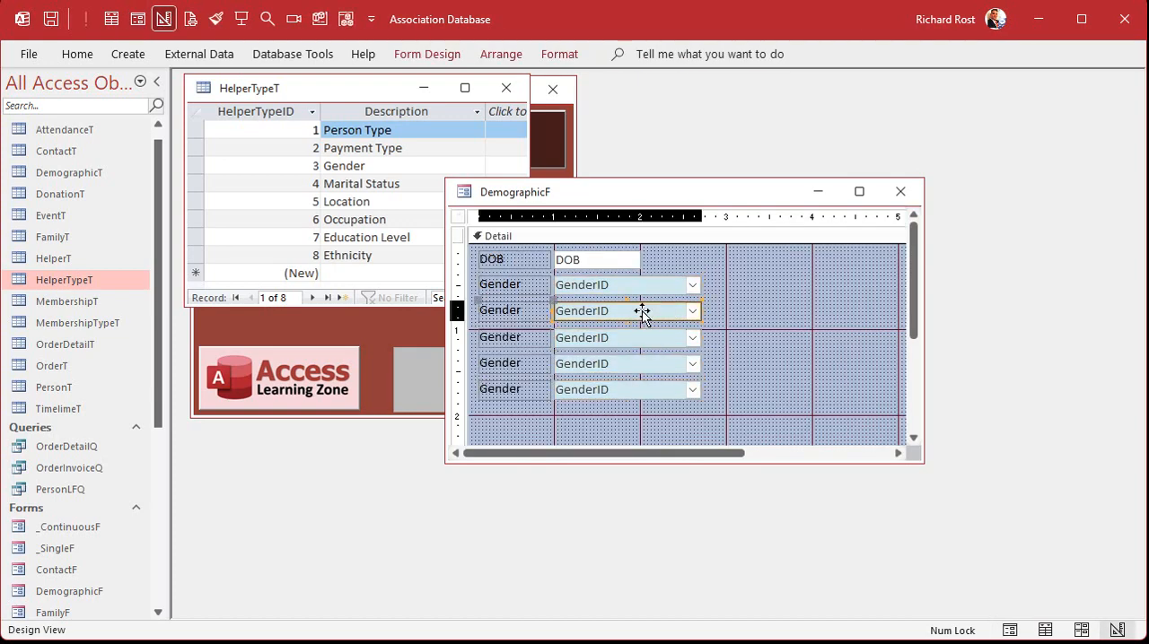
pyautogui.moveTo(643, 311); pyautogui.dragTo(628, 334)
pyautogui.moveTo(612, 367)
pyautogui.mouseDown()
pyautogui.moveTo(607, 353)
pyautogui.moveTo(598, 366)
pyautogui.mouseUp()
# Change the label of the first duplicated combo box to Marital Status
pyautogui.click(525, 306)
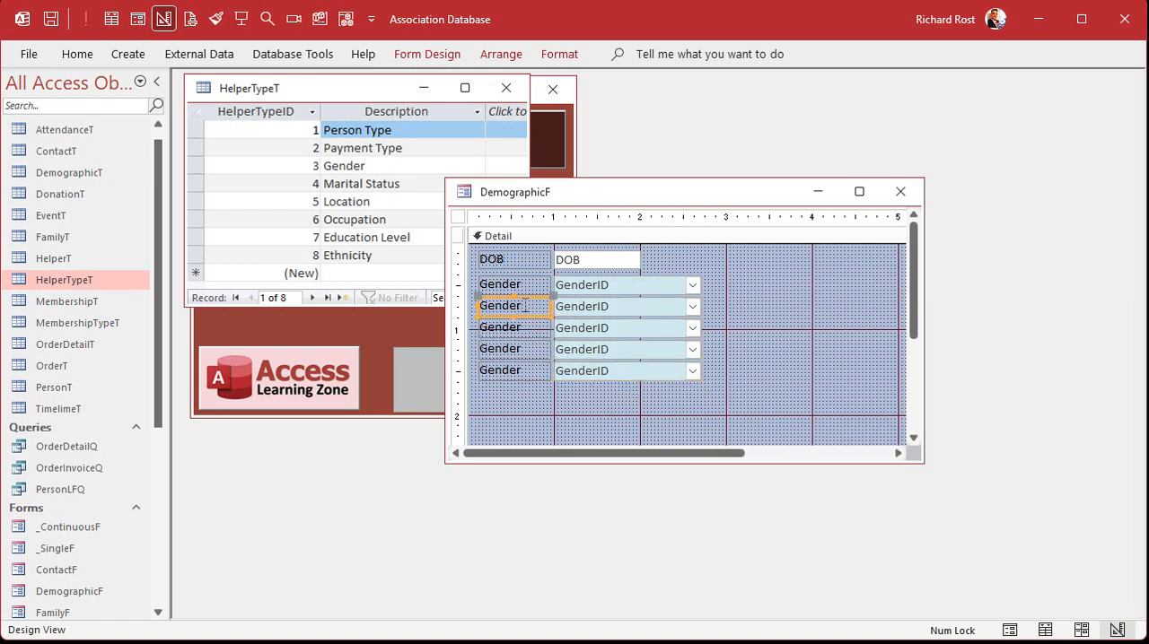
pyautogui.moveTo(525, 305); pyautogui.dragTo(479, 308)
pyautogui.write('Marital Sta')
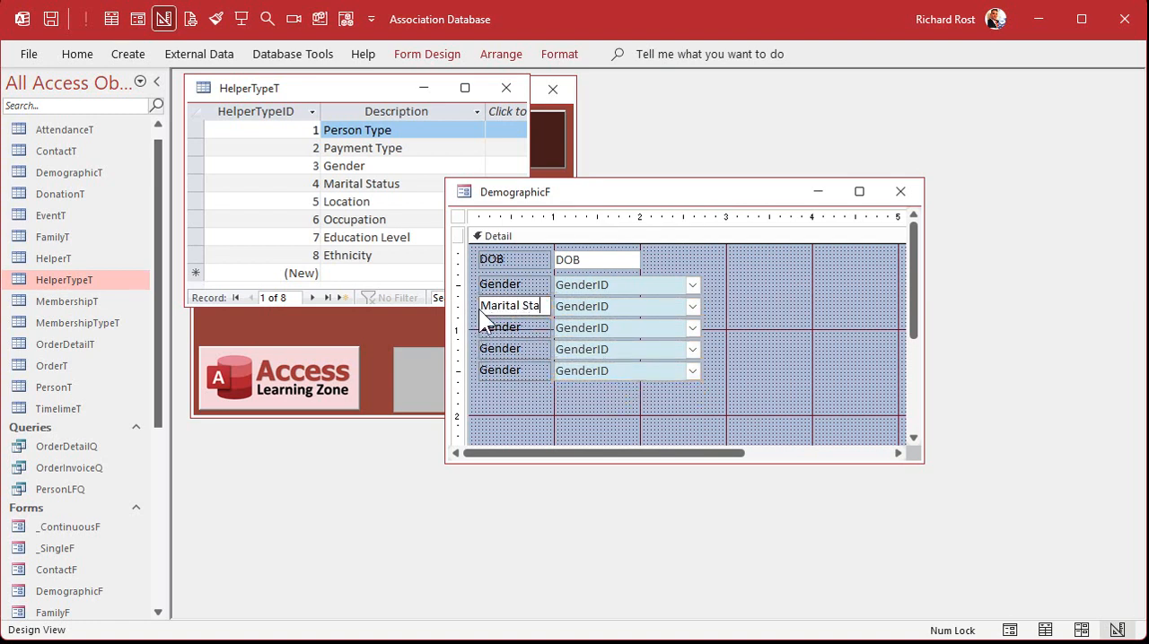
pyautogui.write('tus')
# Change the labels of the second and third duplicated combo boxes to Occupation and Education
pyautogui.click(516, 326)
pyautogui.moveTo(538, 327); pyautogui.dragTo(419, 325)
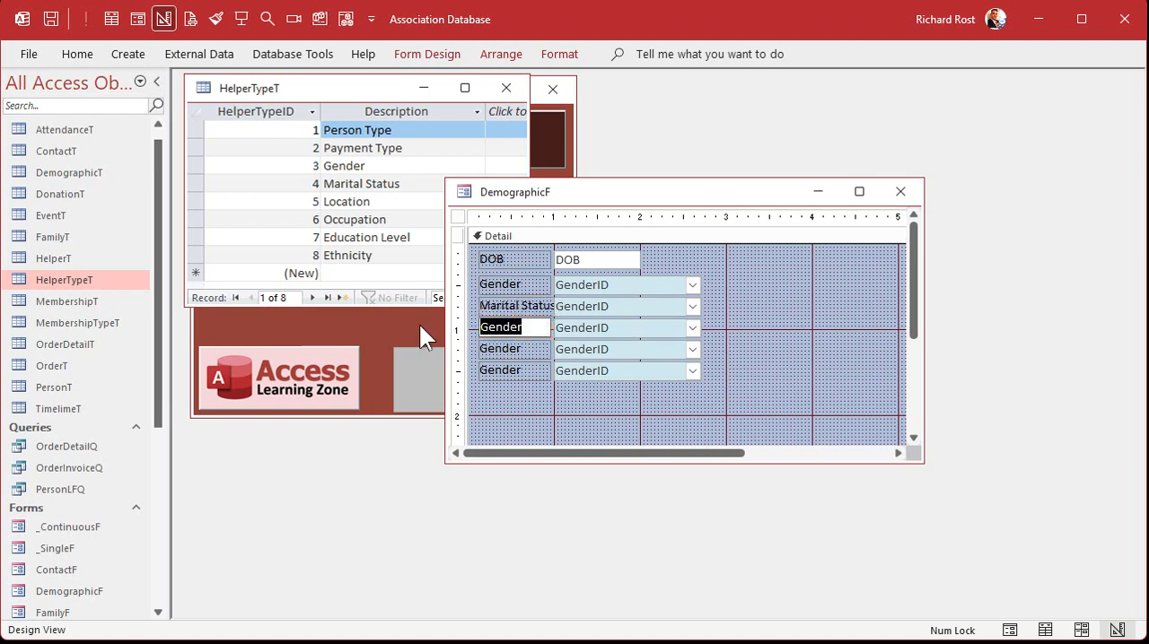
pyautogui.write('Occupation')
pyautogui.press('Return')
pyautogui.click(504, 350)
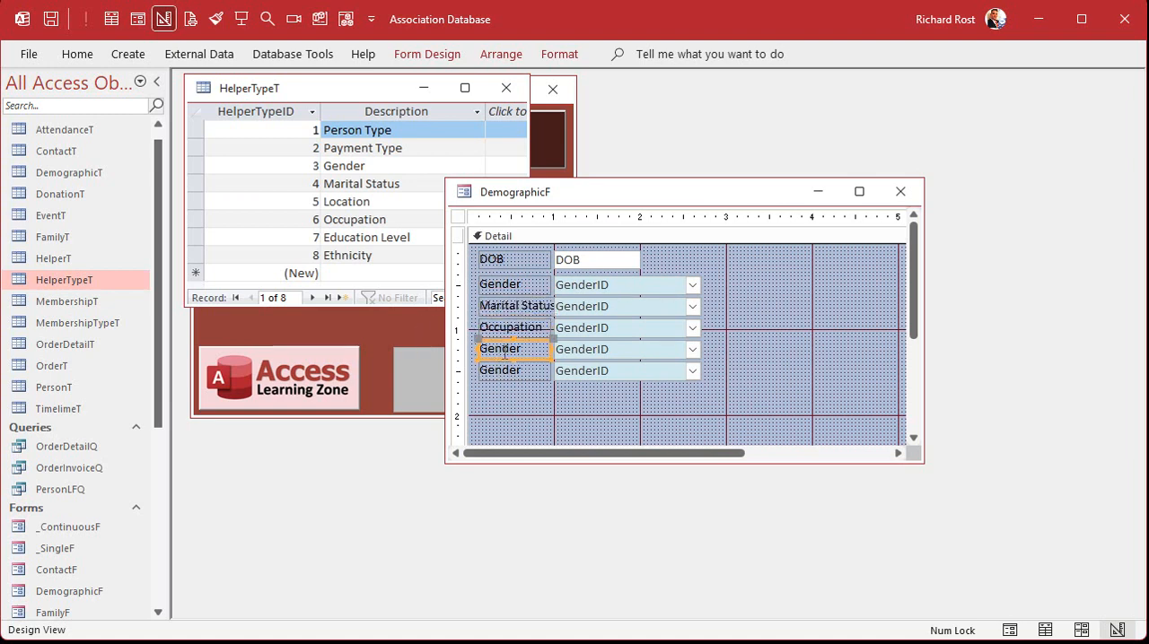
pyautogui.moveTo(505, 353); pyautogui.dragTo(378, 350)
pyautogui.write('Education')
pyautogui.press('Return')
# Shorten the Marital Status label to Marital and relabel the last duplicated combo box as Ethnicity
pyautogui.click(489, 306)
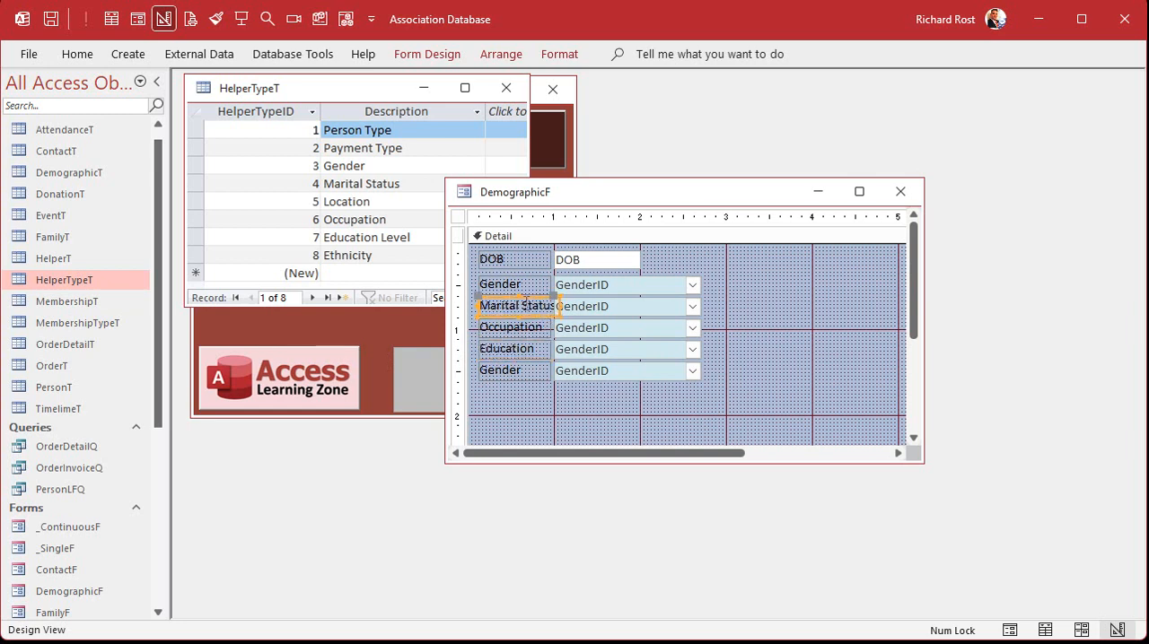
pyautogui.doubleClick(536, 306)
pyautogui.press('BackSpace')
pyautogui.click(507, 370)
pyautogui.moveTo(507, 371); pyautogui.dragTo(423, 361)
pyautogui.write('Ethn')
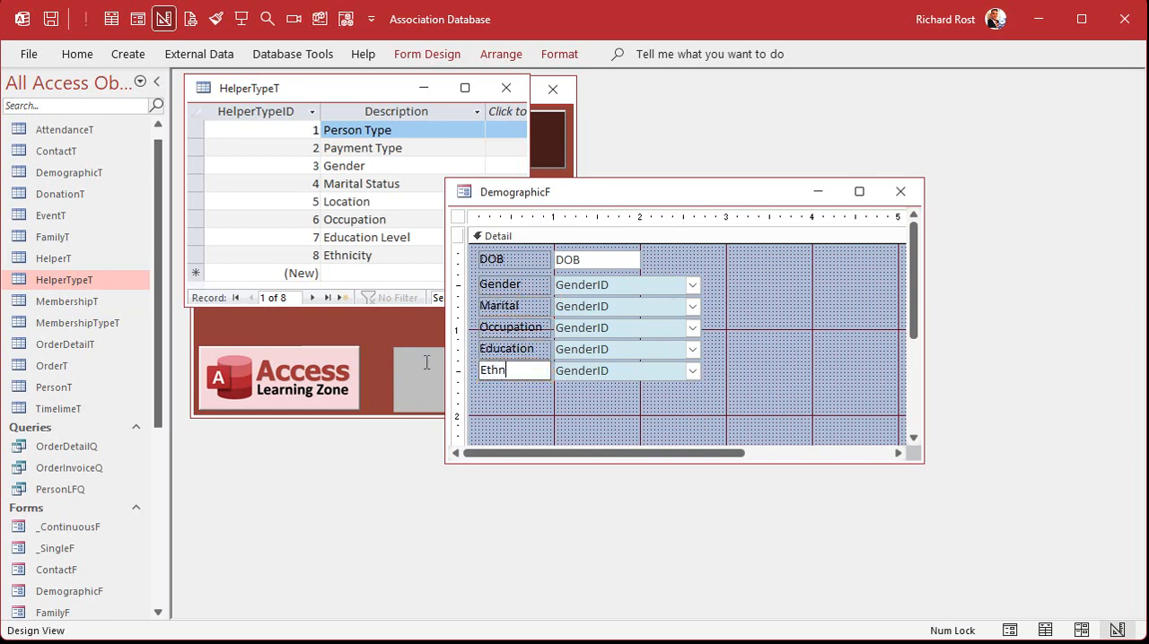
pyautogui.write('icity')
pyautogui.press('Return')
# Set the Marital combo box's control source to MaritalStatusID and name it MaritalStatusCombo
pyautogui.click(615, 305)
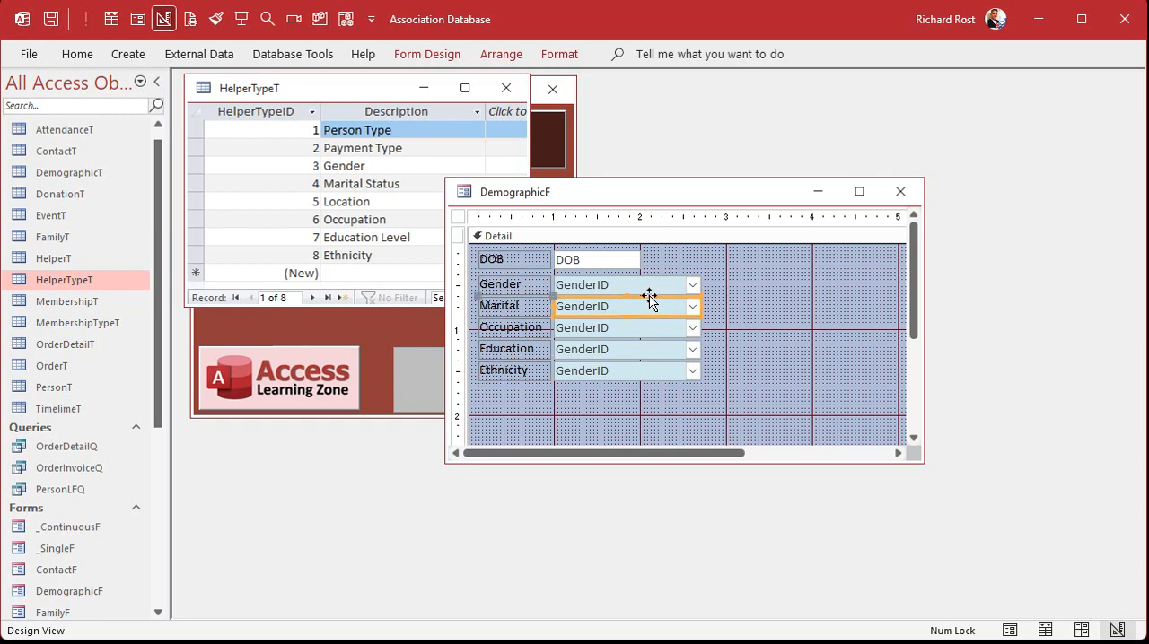
pyautogui.doubleClick(649, 301)
pyautogui.click(1026, 168)
pyautogui.click(1128, 191)
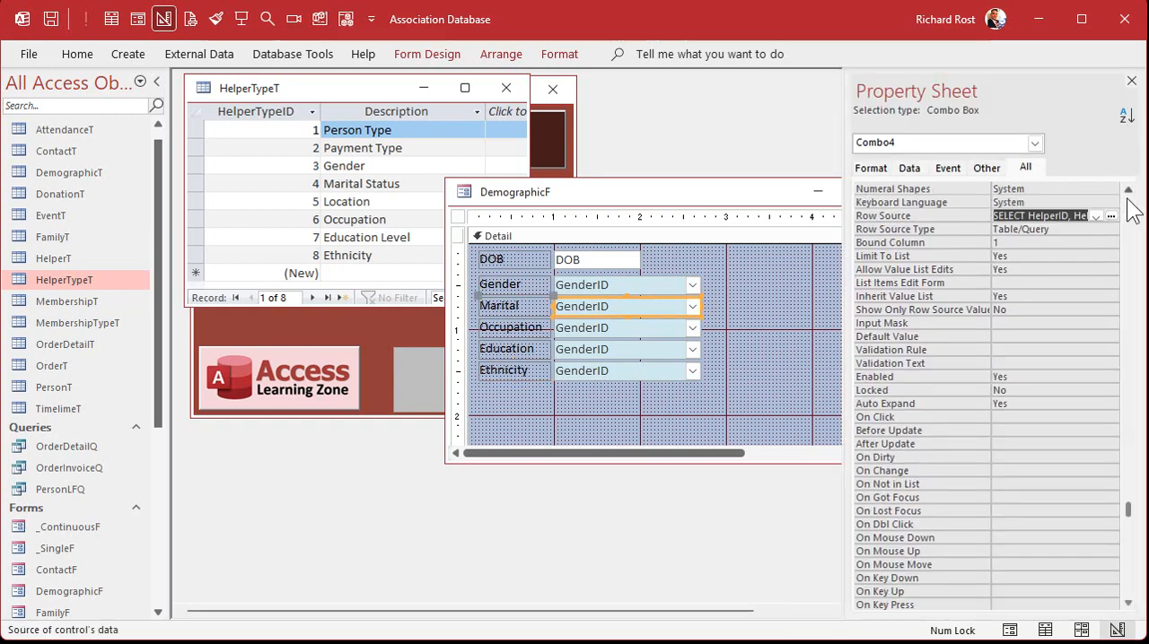
pyautogui.click(1127, 200)
pyautogui.click(1127, 201)
pyautogui.click(912, 211)
pyautogui.write('MaritalStatusID')
pyautogui.press('Return')
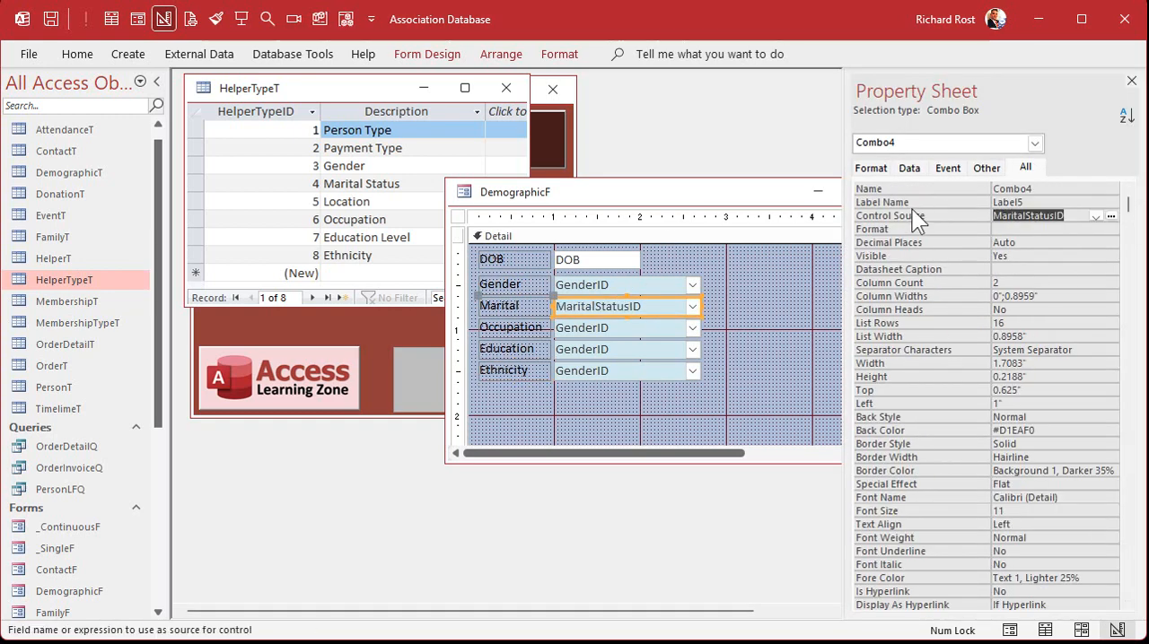
pyautogui.press('Up')
pyautogui.write('MaritalStatusCombo')
pyautogui.press('Return')
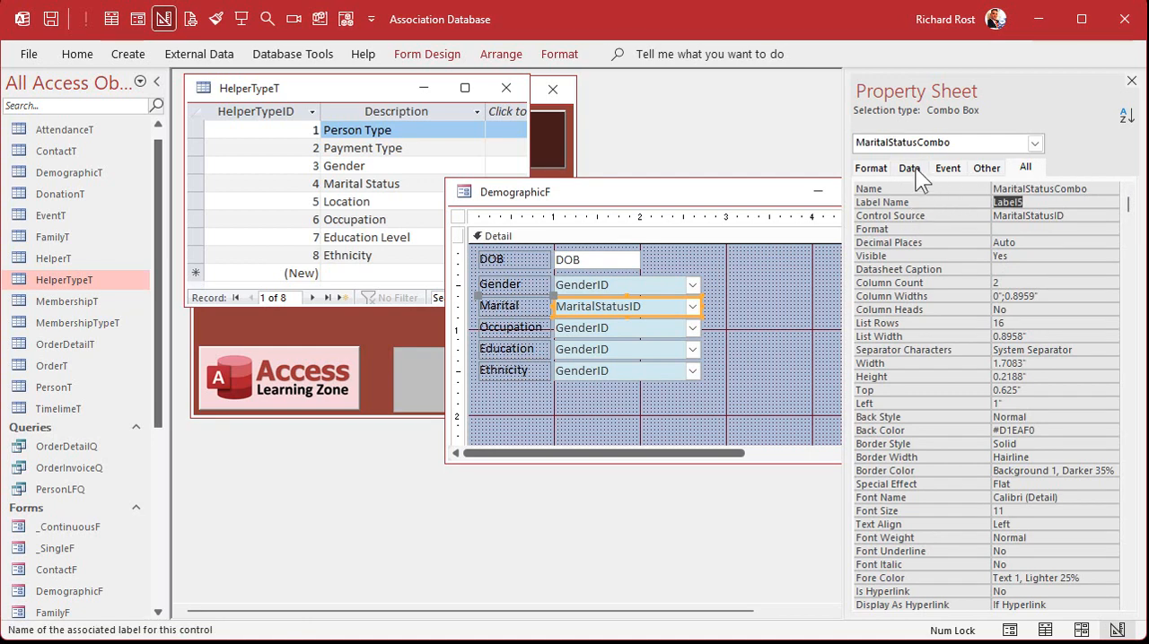
# Bind the Occupation combo box to OccupationID and name it OccupationCombo
pyautogui.click(631, 332)
pyautogui.click(911, 216)
pyautogui.write('occupationID')
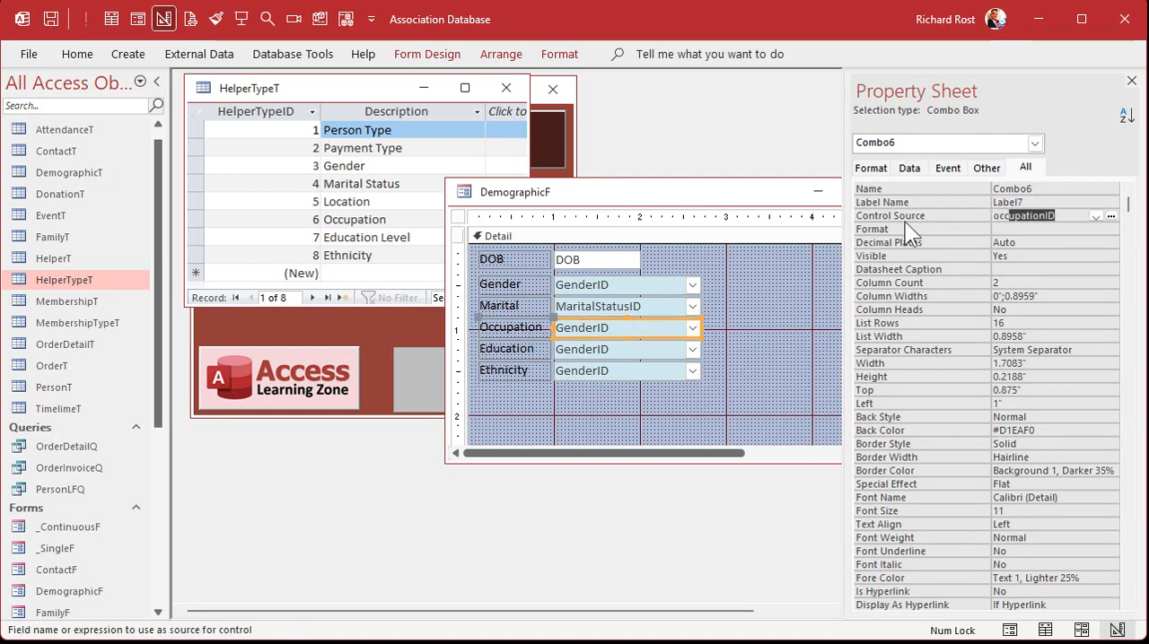
pyautogui.press('Return')
pyautogui.press('Up')
pyautogui.press('Up')
pyautogui.press('Up')
pyautogui.write('OccupationCombo')
pyautogui.press('Return')
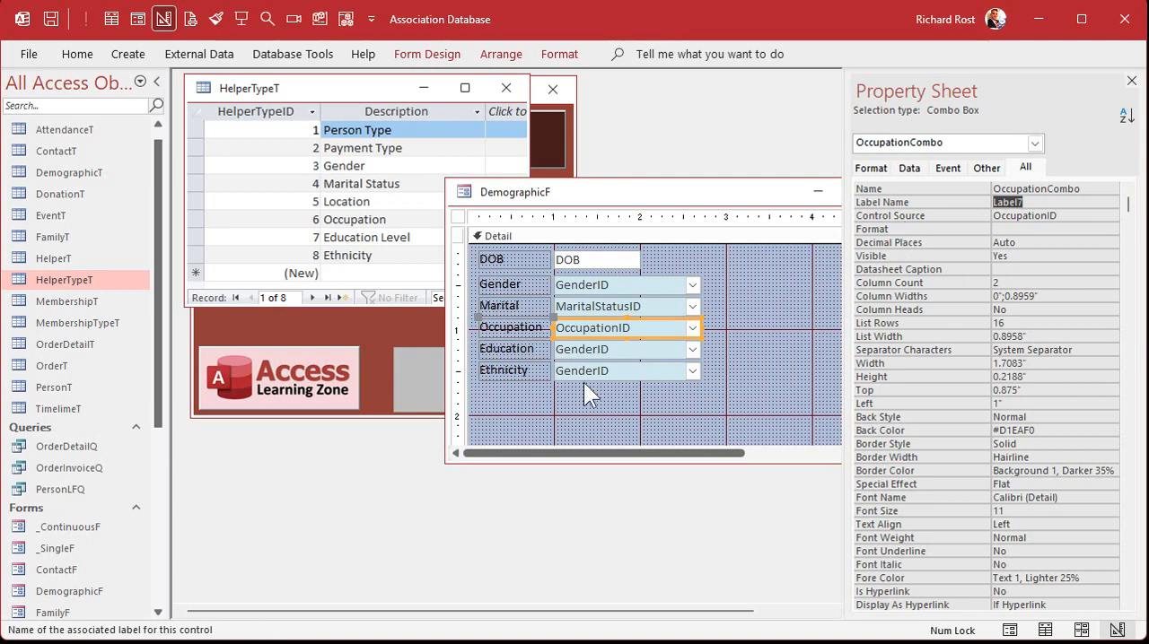
# Bind the Education combo box to EducationLevelID and name it EducationLevelCombo
pyautogui.click(587, 349)
pyautogui.click(911, 215)
pyautogui.write('ed')
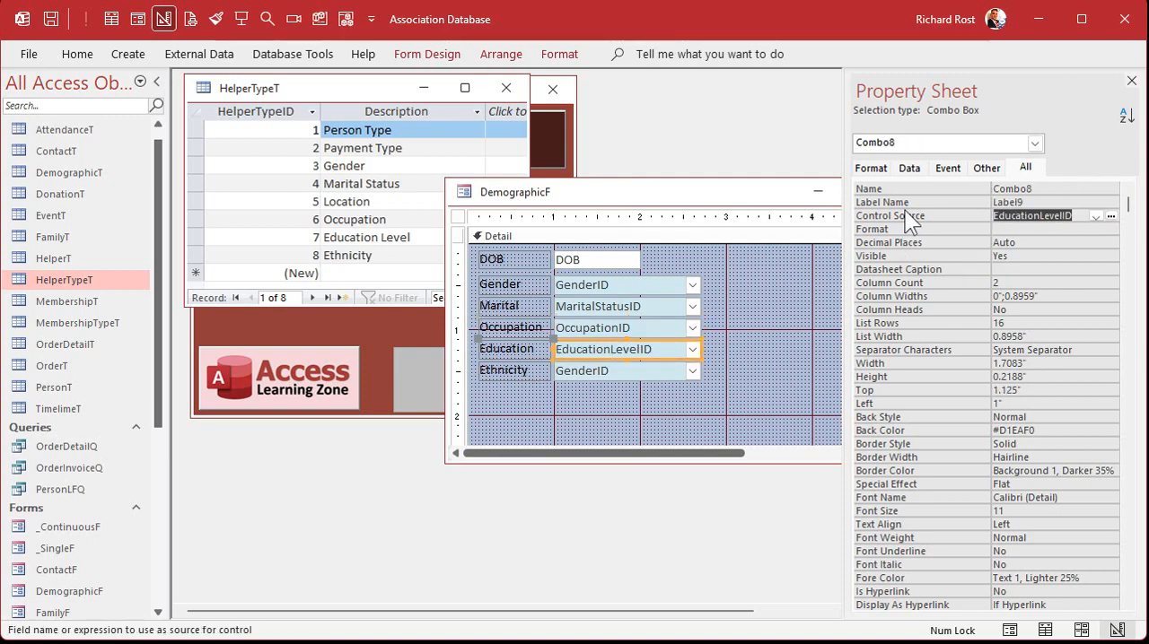
pyautogui.press('Return')
pyautogui.press('Up')
pyautogui.press('Up')
pyautogui.press('Up')
pyautogui.write('EducationLevelCombo')
pyautogui.press('Return')
# Bind the Ethnicity combo box to EthnicityID and name it EthnicityCombo
pyautogui.click(628, 375)
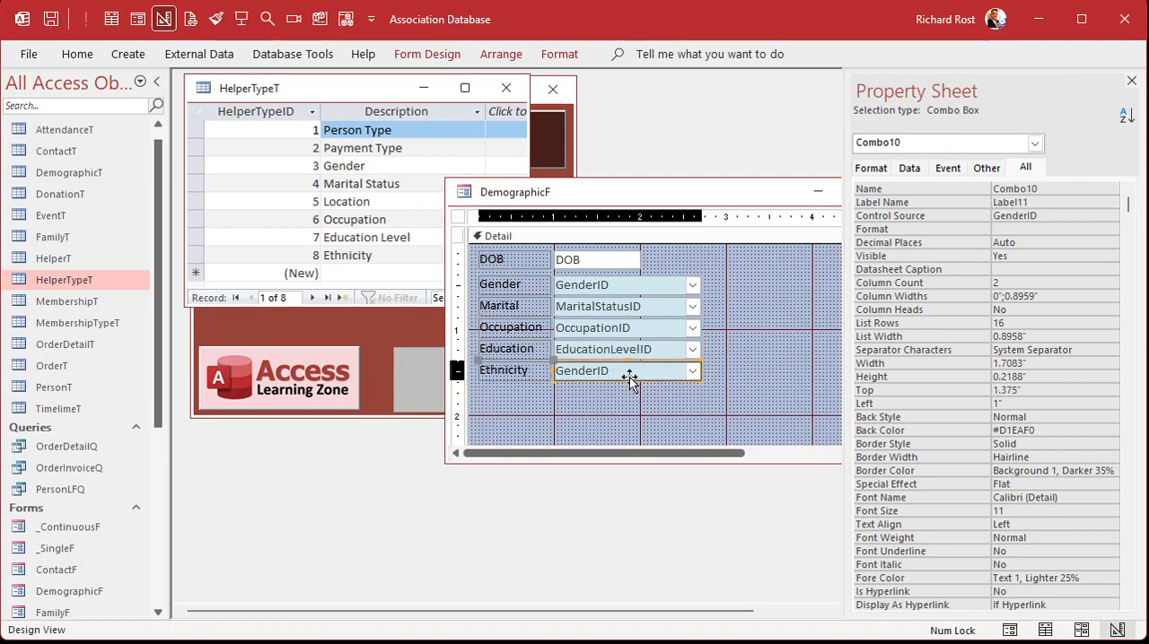
pyautogui.click(945, 214)
pyautogui.write('et')
pyautogui.press('Return')
pyautogui.press('Up')
pyautogui.press('Up')
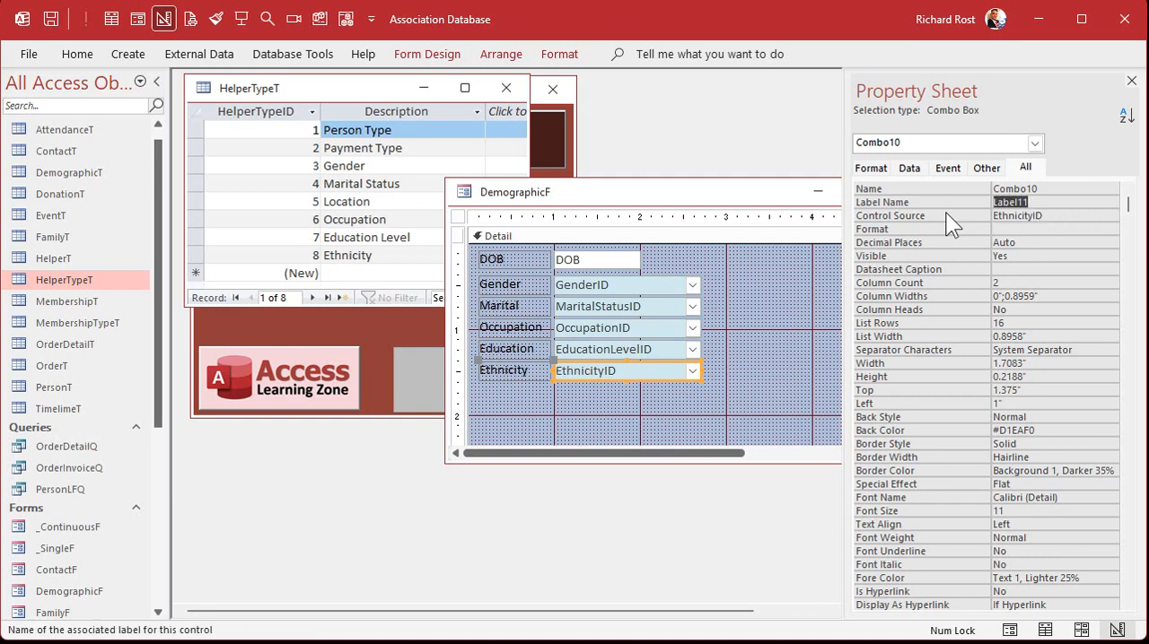
pyautogui.press('Up')
pyautogui.write('EthnicityCombo')
pyautogui.press('Return')
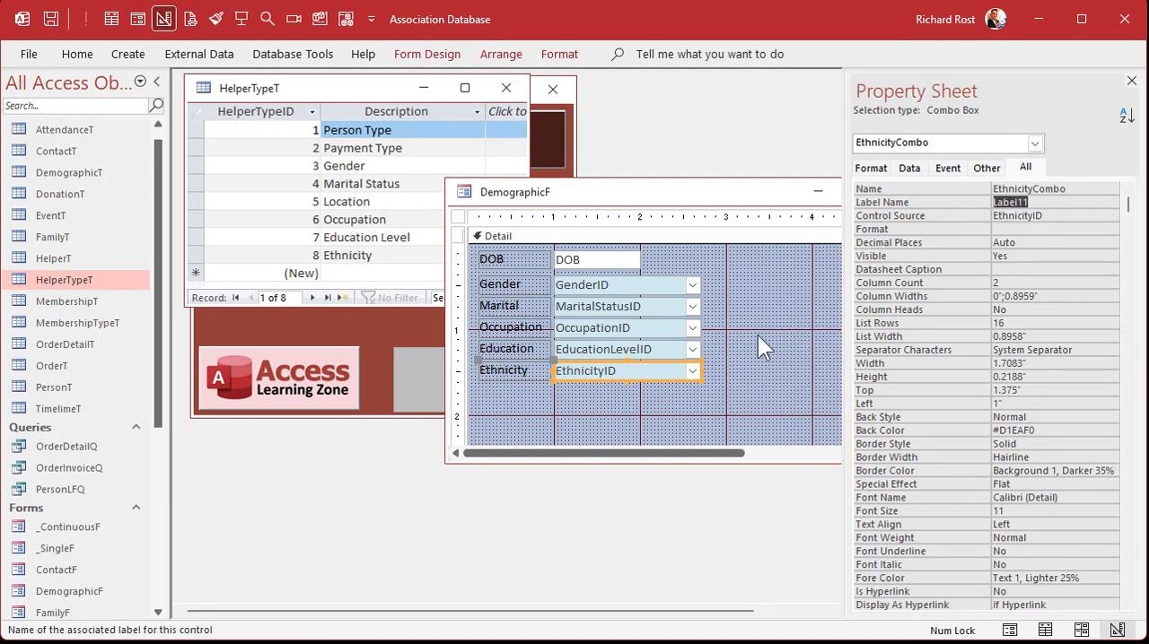
# Edit the row source of MaritalStatusCombo so its WHERE condition reads HelperTypeID=4
pyautogui.click(649, 310)
pyautogui.click(920, 171)
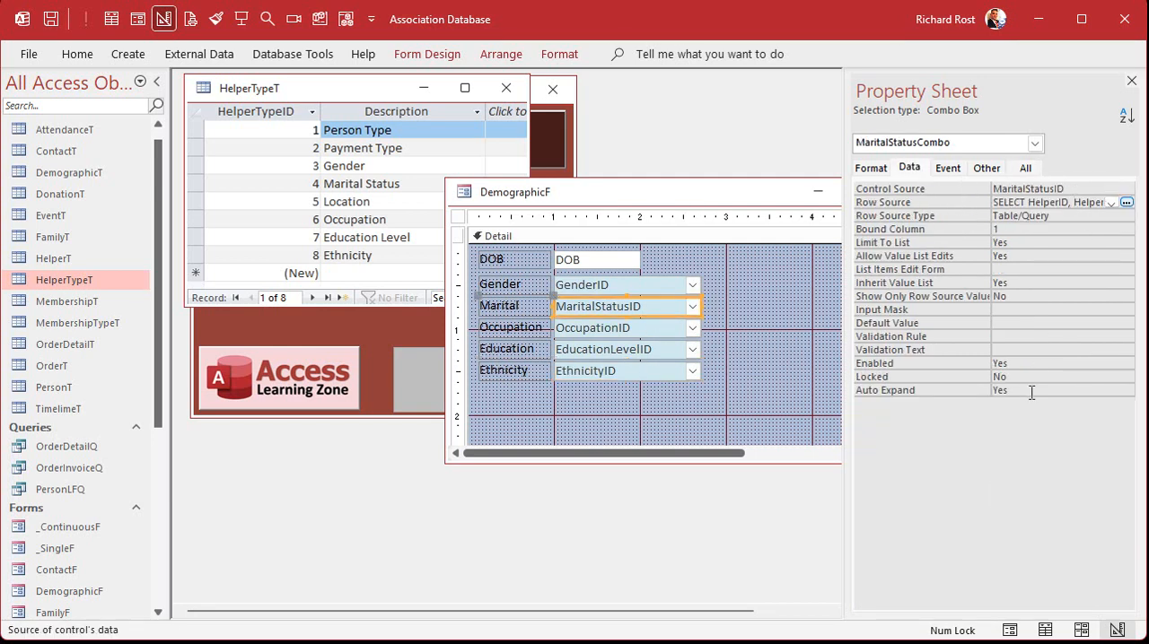
pyautogui.hotkey('shift', 'F2')
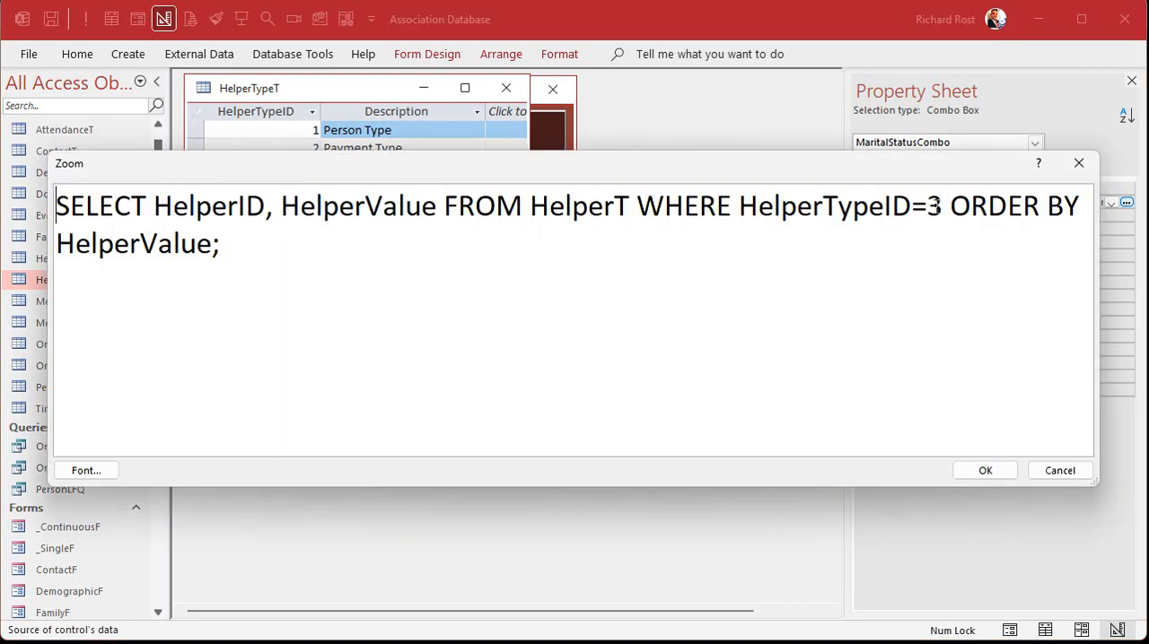
pyautogui.doubleClick(933, 207)
pyautogui.write('4')
pyautogui.press('Return')
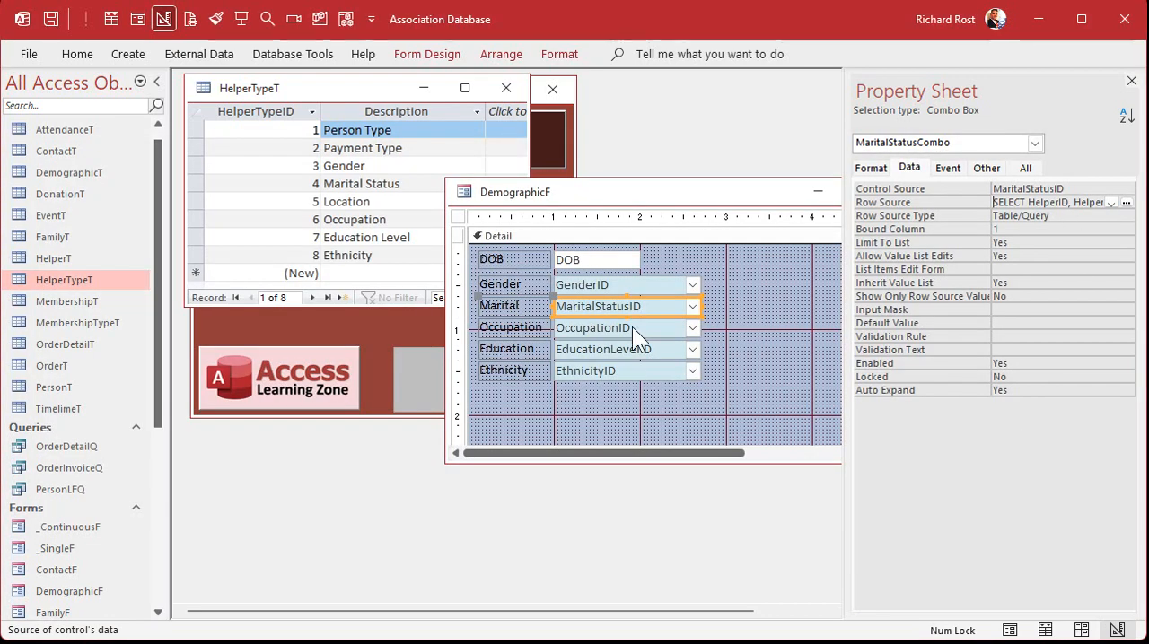
# Edit the row source of OccupationCombo so its WHERE condition reads HelperTypeID=6
pyautogui.click(632, 327)
pyautogui.click(1050, 203)
pyautogui.hotkey('shift', 'F2')
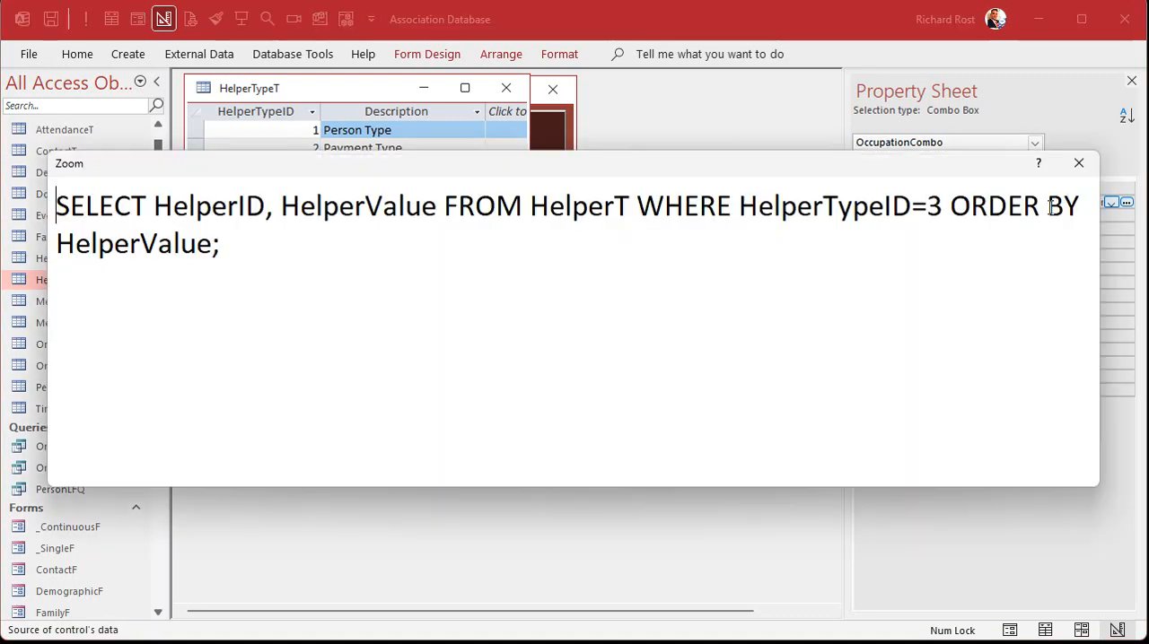
pyautogui.doubleClick(933, 207)
pyautogui.write('6')
pyautogui.click(982, 469)
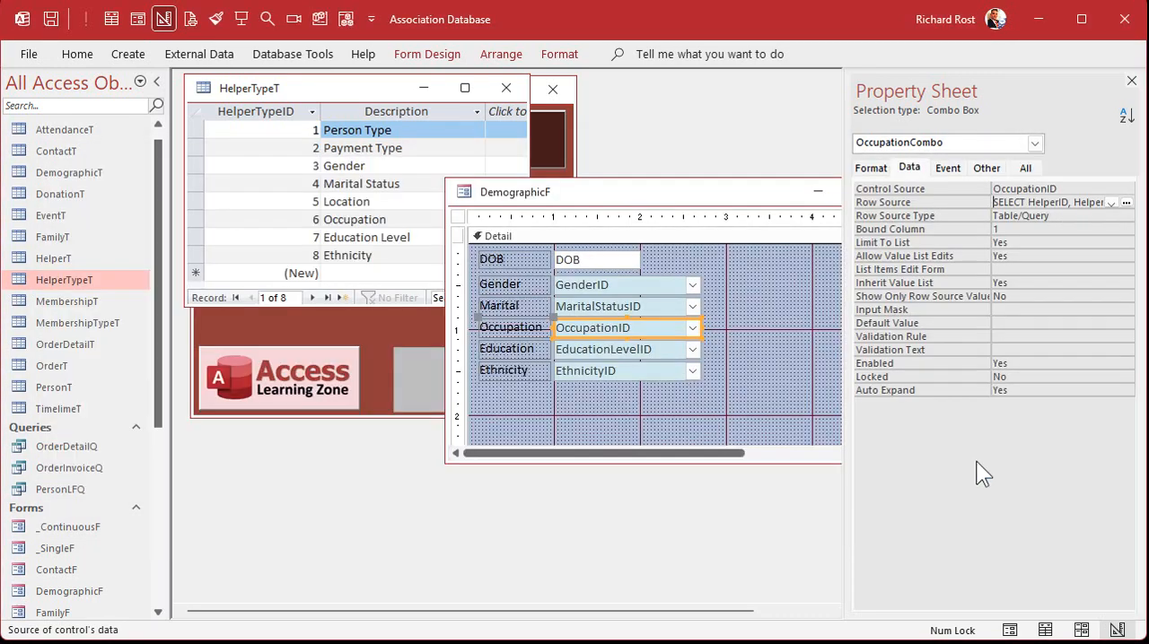
# Edit the row source of EducationLevelCombo so its WHERE condition reads HelperTypeID=7
pyautogui.click(660, 349)
pyautogui.click(1032, 203)
pyautogui.hotkey('shift', 'F2')
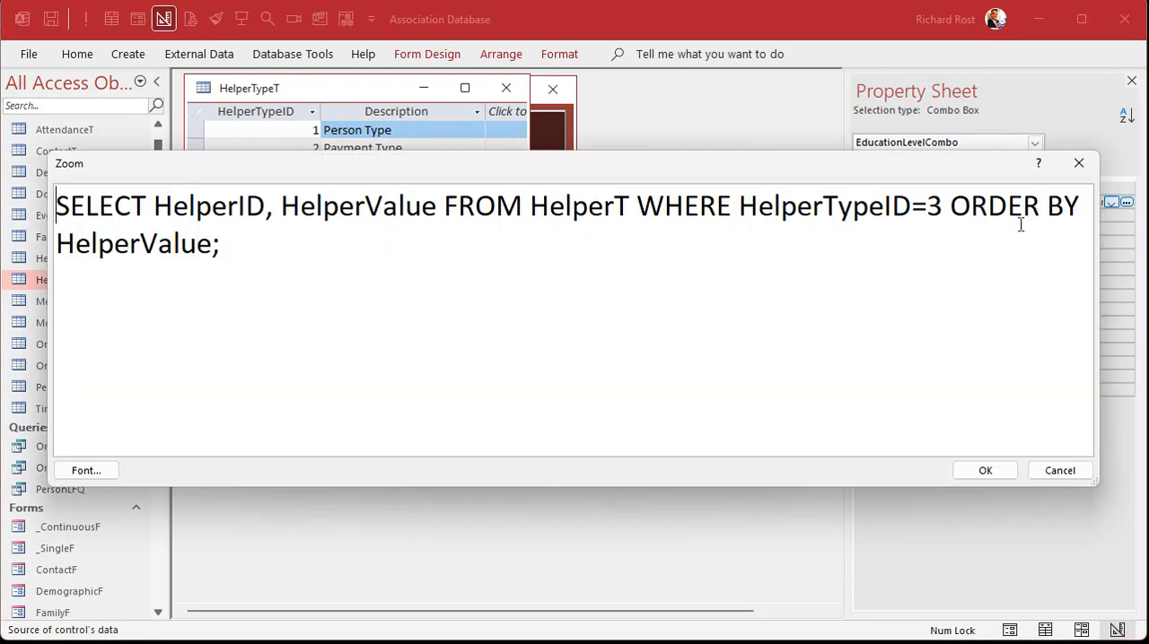
pyautogui.doubleClick(933, 206)
pyautogui.write('7')
pyautogui.click(983, 471)
# Change EthnicityCombo's row source condition to HelperTypeID=8, then close the properties and enlarge the DemographicF window
pyautogui.click(641, 371)
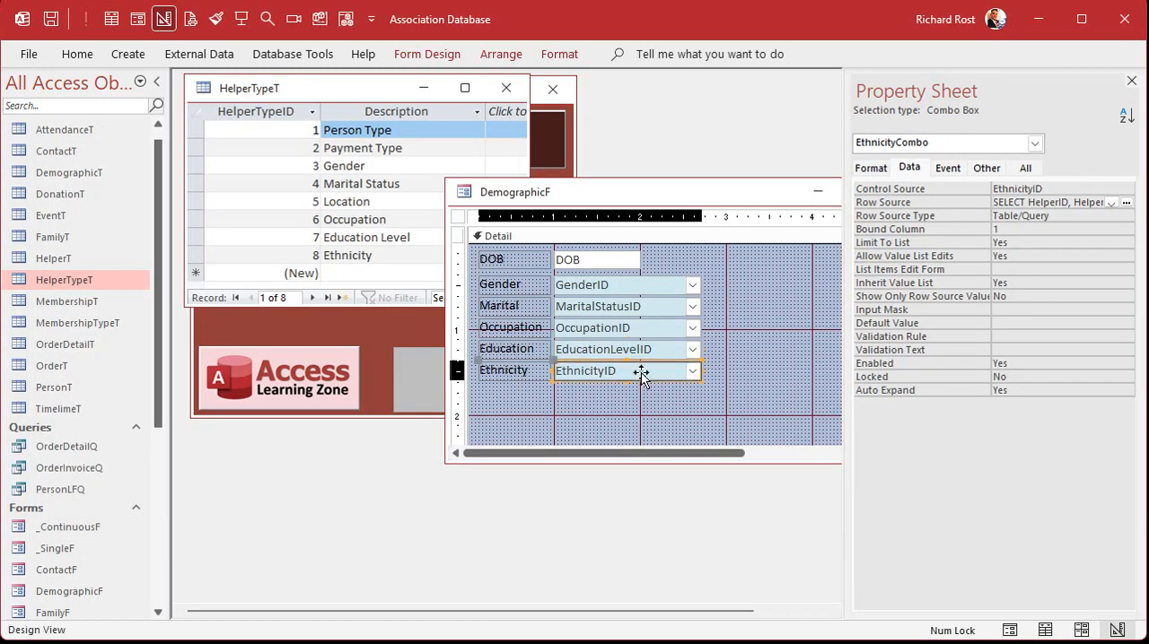
pyautogui.click(1032, 202)
pyautogui.hotkey('shift', 'F2')
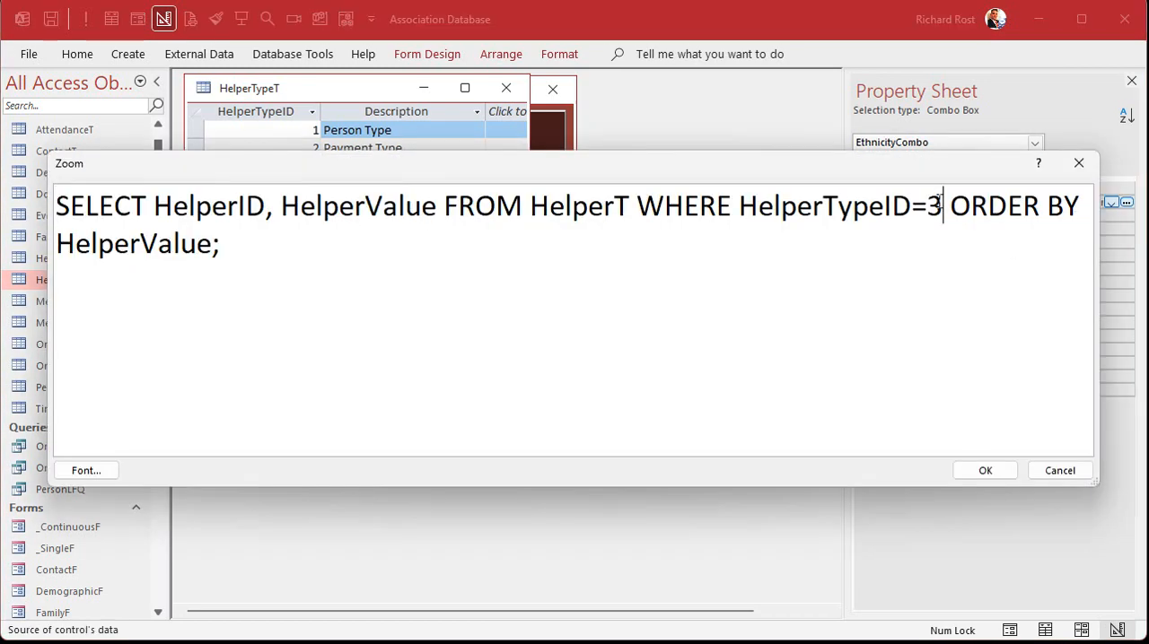
pyautogui.doubleClick(933, 207)
pyautogui.write('8')
pyautogui.click(984, 470)
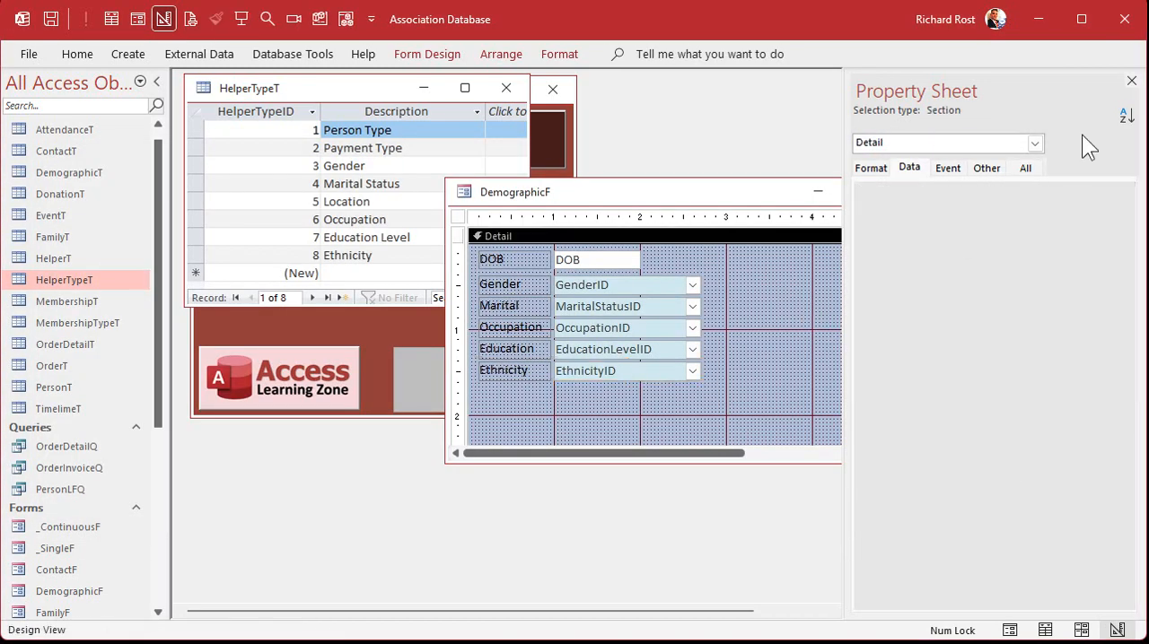
pyautogui.click(1131, 81)
pyautogui.moveTo(913, 461); pyautogui.dragTo(931, 543)
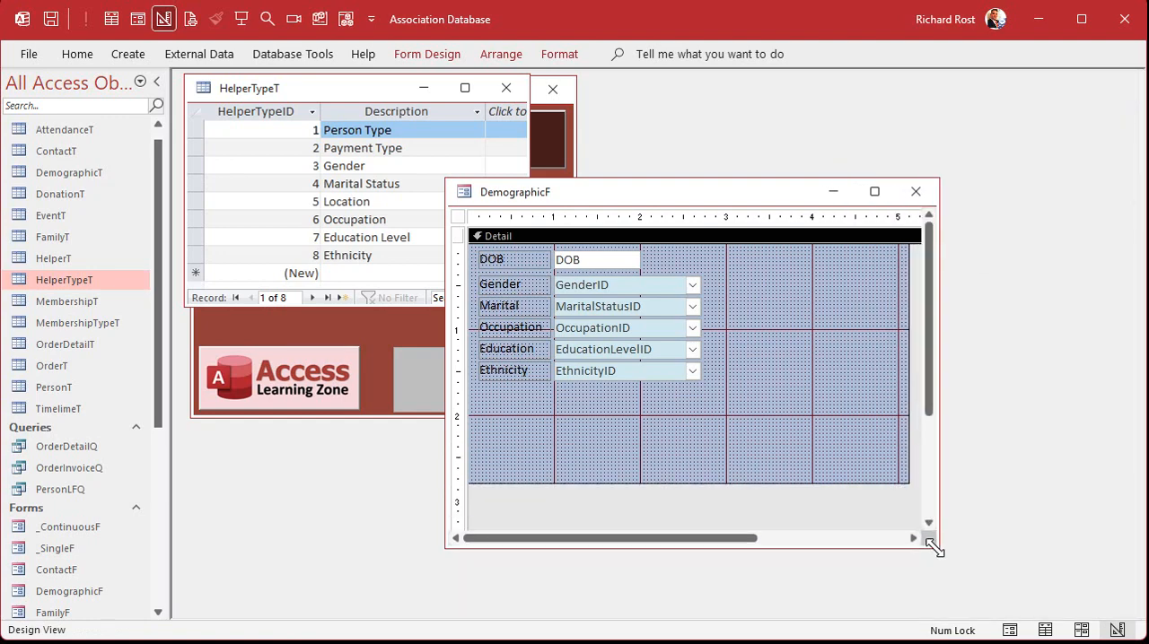
# Check DemographicT for fields still missing from the form, and close DemographicT and HelperTypeT
pyautogui.doubleClick(76, 170)
pyautogui.moveTo(720, 607)
pyautogui.mouseDown()
pyautogui.moveTo(775, 608)
pyautogui.moveTo(718, 608)
pyautogui.mouseUp()
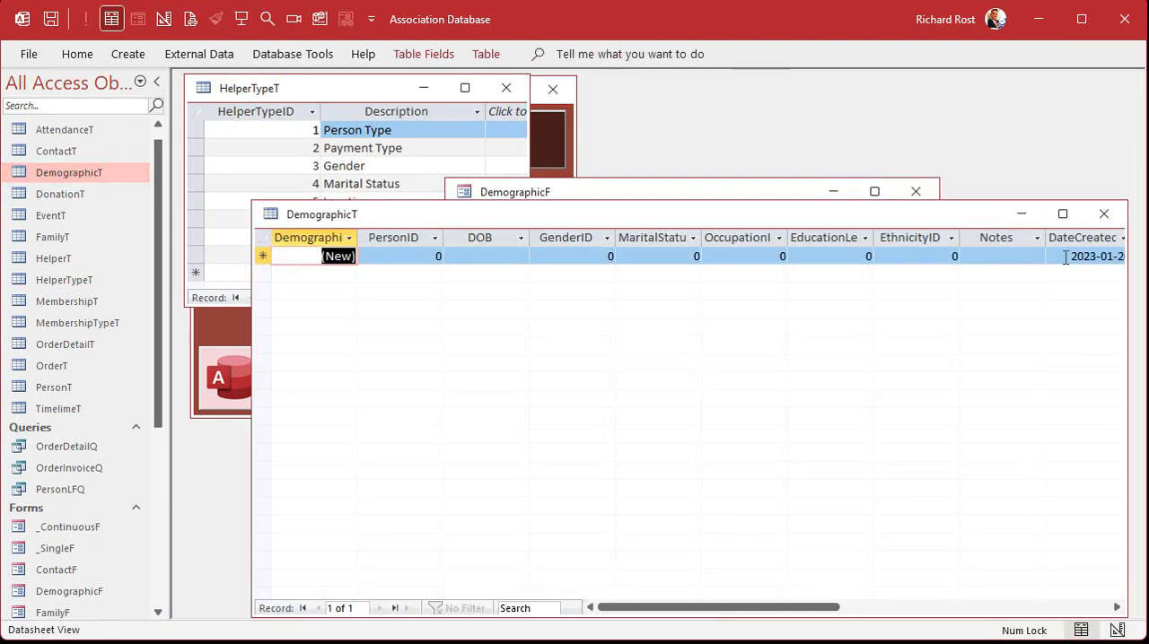
pyautogui.click(1103, 214)
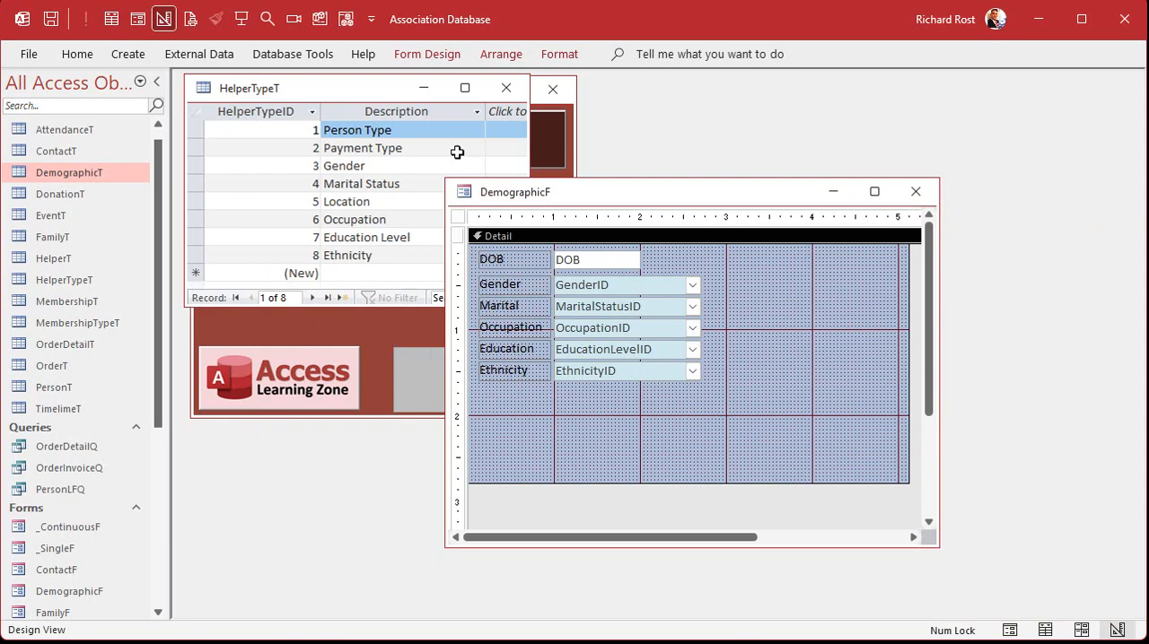
pyautogui.click(506, 88)
# Open PersonF from the person list in Design View and copy its Notes text box into DemographicF
pyautogui.click(311, 225)
pyautogui.doubleClick(260, 230)
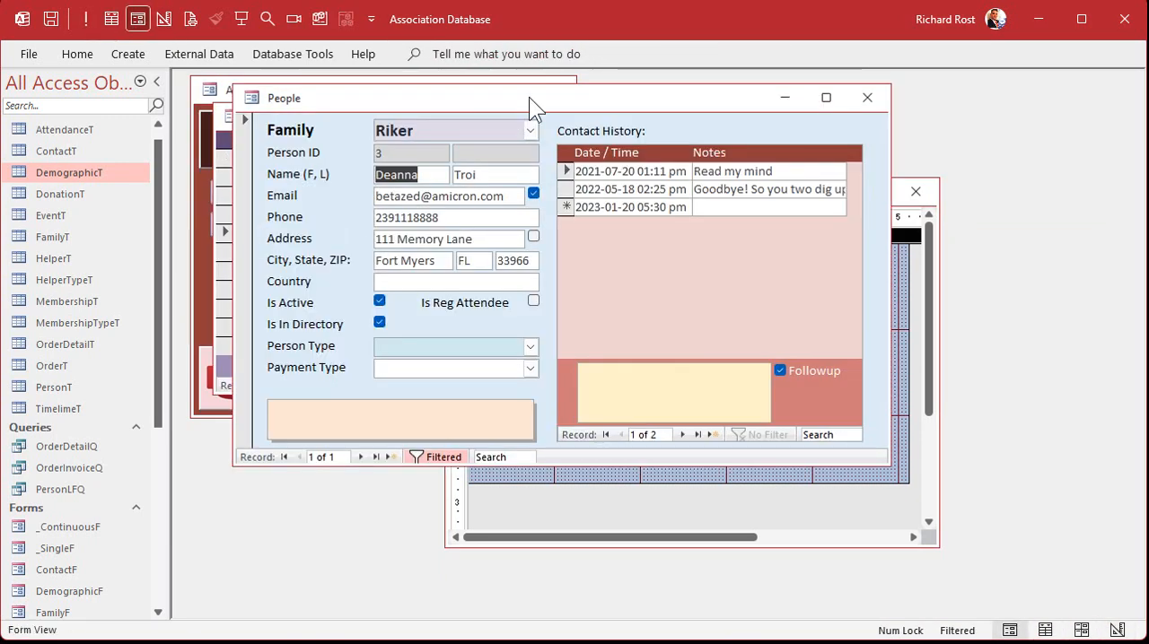
pyautogui.rightClick(529, 97)
pyautogui.click(591, 227)
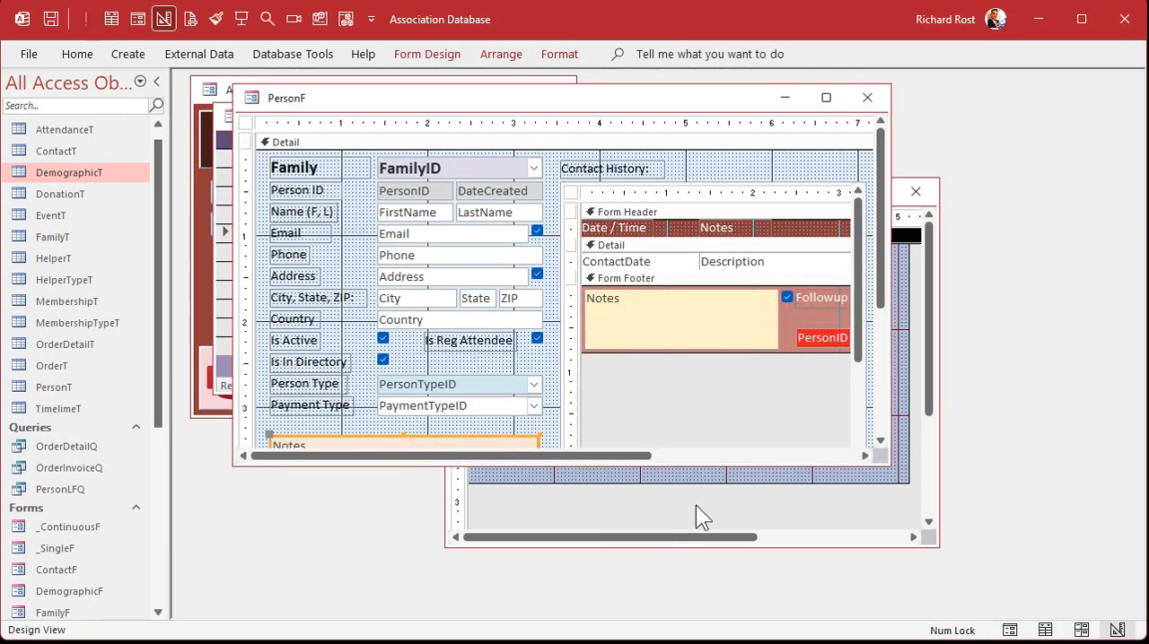
pyautogui.click(696, 504)
pyautogui.hotkey('ctrl', 'v')
# Place the Notes box beneath the Ethnicity combo box and shrink the form's detail area to about 2.8 by 2.4 inches
pyautogui.moveTo(680, 286); pyautogui.dragTo(702, 416)
pyautogui.moveTo(595, 481); pyautogui.dragTo(598, 446)
pyautogui.moveTo(907, 318); pyautogui.dragTo(712, 344)
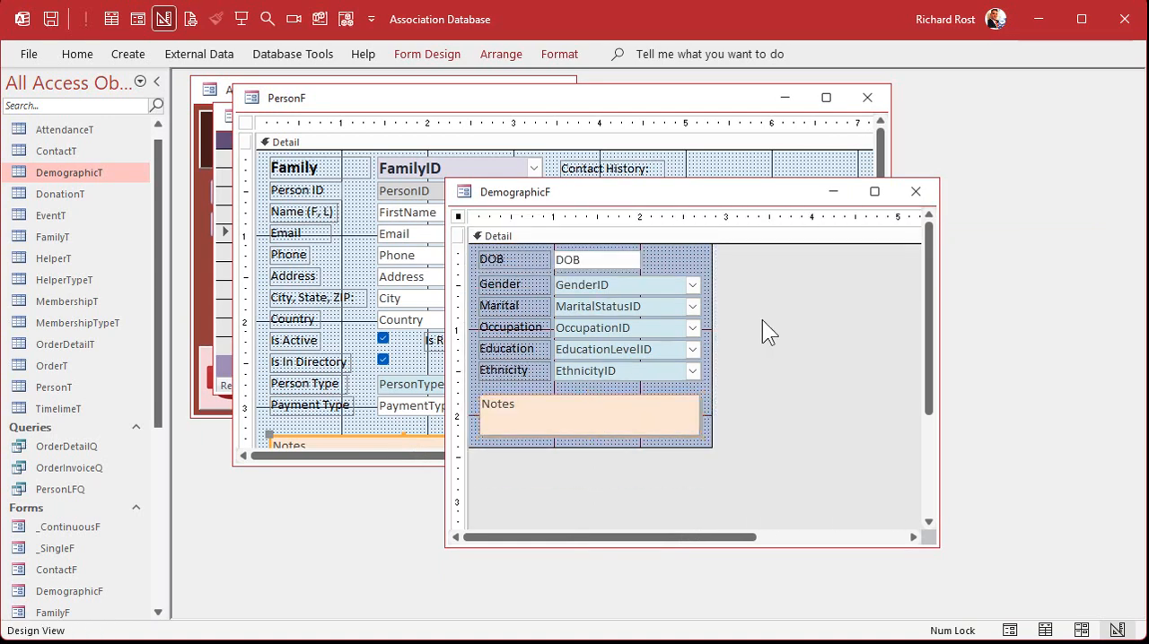
# Close DemographicF, PersonF and the person list, leaving only the Main Menu open
pyautogui.click(915, 191)
pyautogui.click(867, 98)
pyautogui.click(515, 116)
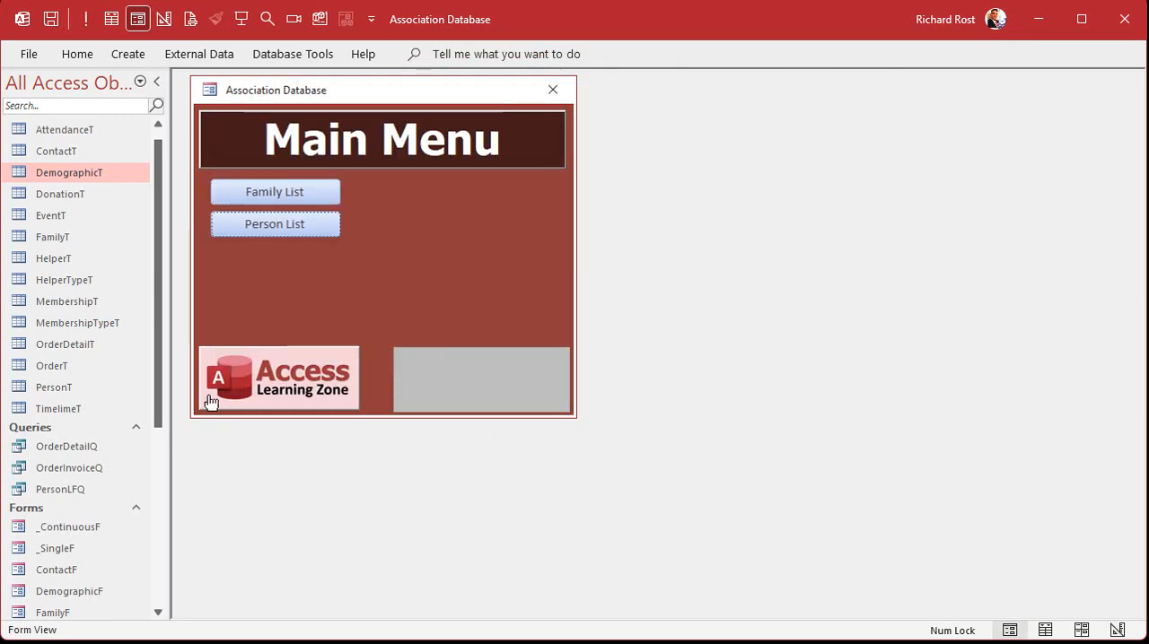
# Open DemographicF in Form View, check the choices in its drop-down lists, and close the form
pyautogui.doubleClick(65, 588)
pyautogui.click(689, 245)
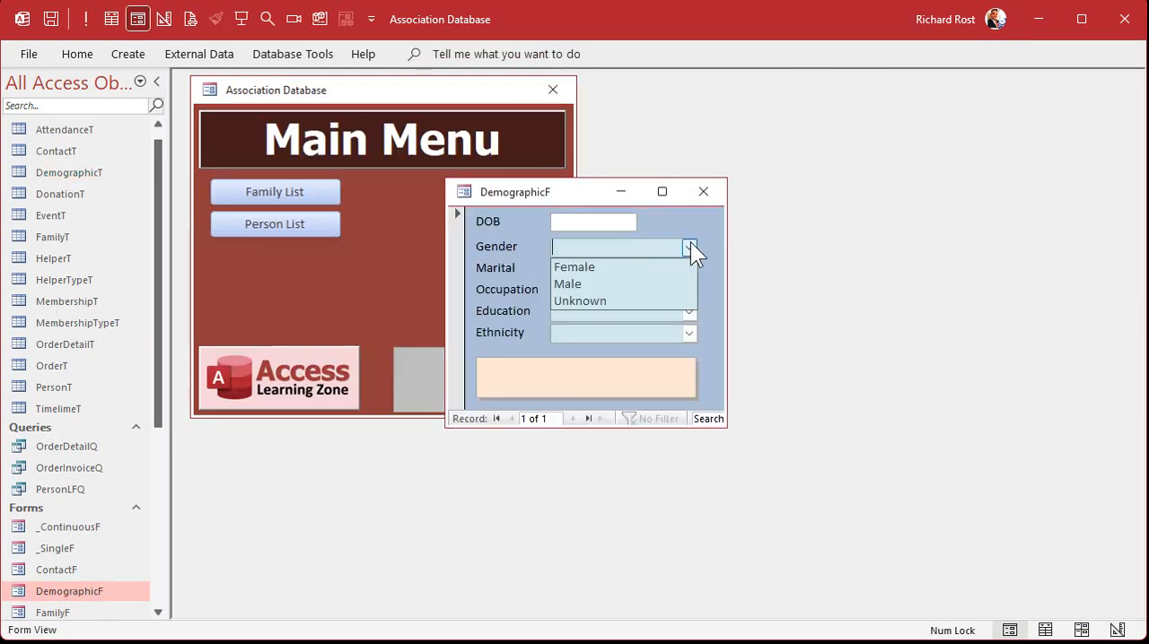
pyautogui.click(689, 245)
pyautogui.click(689, 289)
pyautogui.click(689, 311)
pyautogui.click(689, 333)
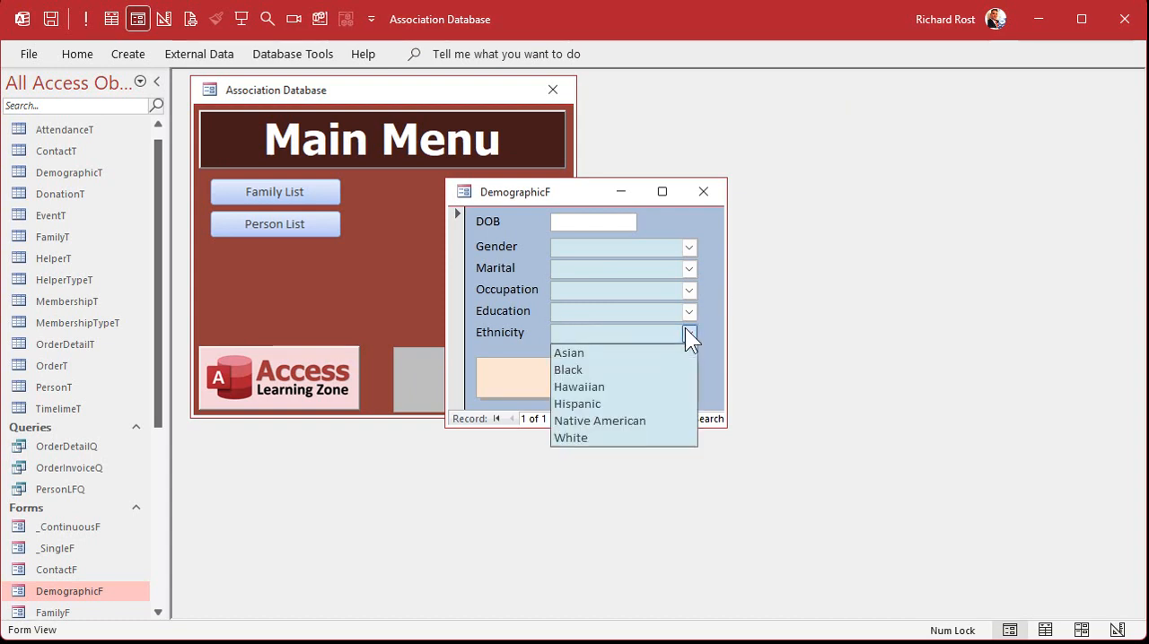
pyautogui.click(689, 333)
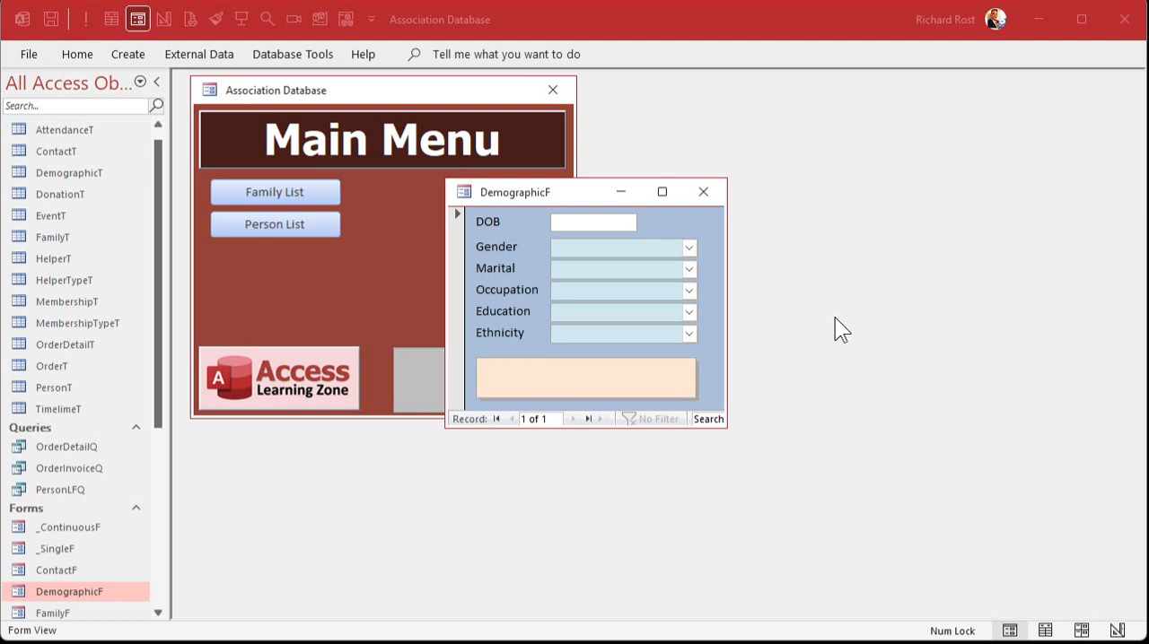
pyautogui.click(855, 337)
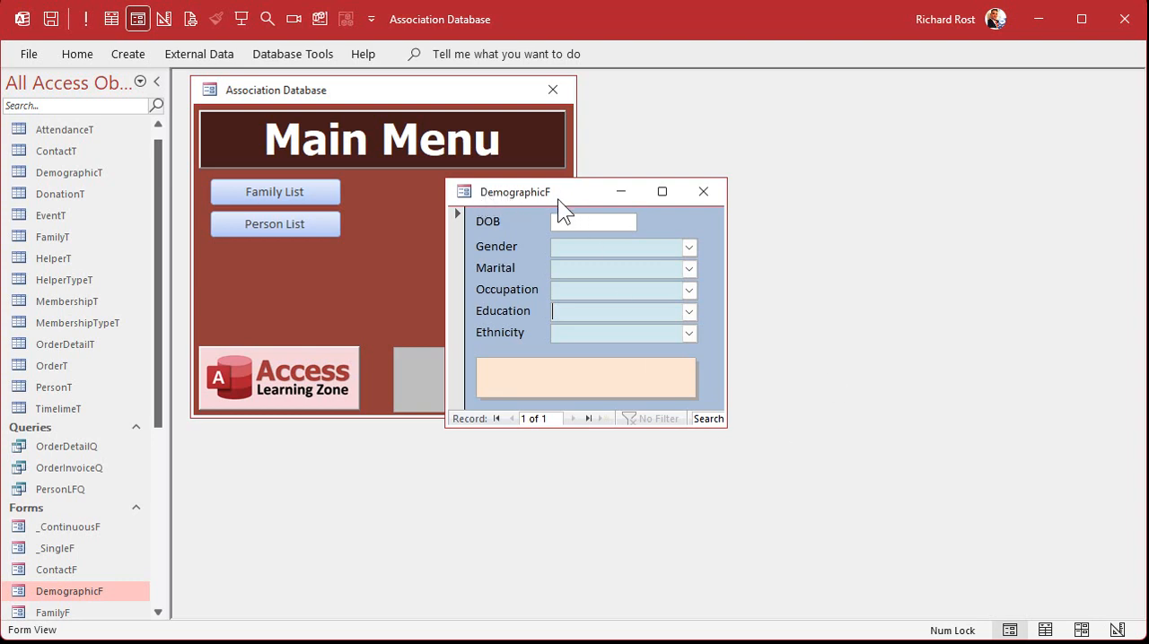
pyautogui.click(703, 191)
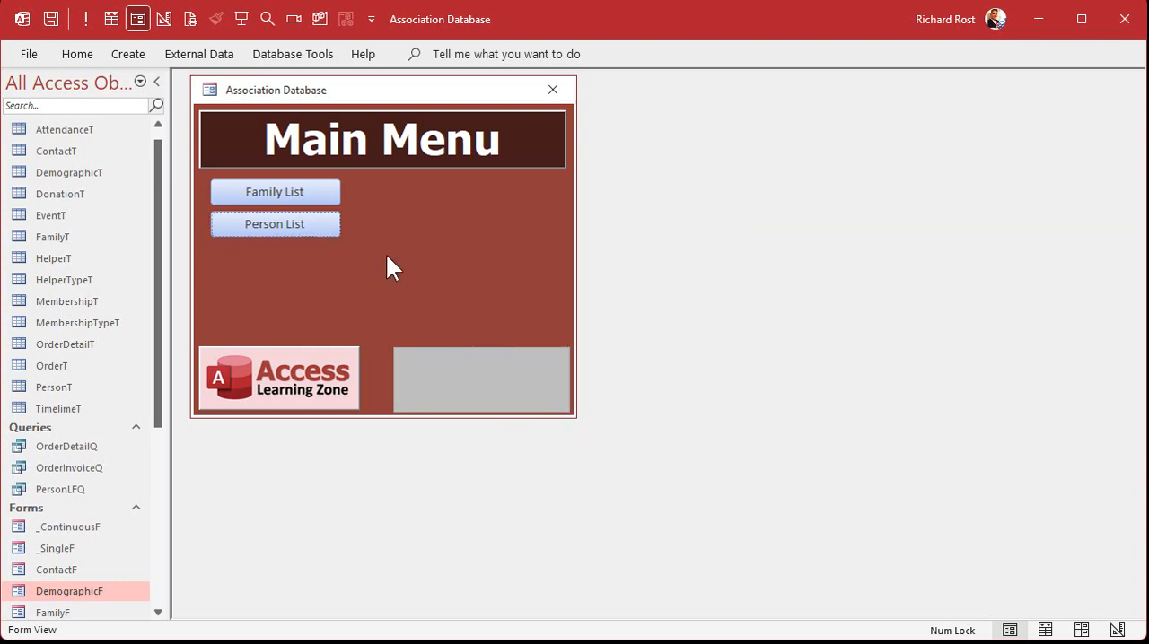
# Open the third person's record from the person list, switch PersonF to Design View, and select the Contact History subform
pyautogui.click(300, 224)
pyautogui.doubleClick(282, 195)
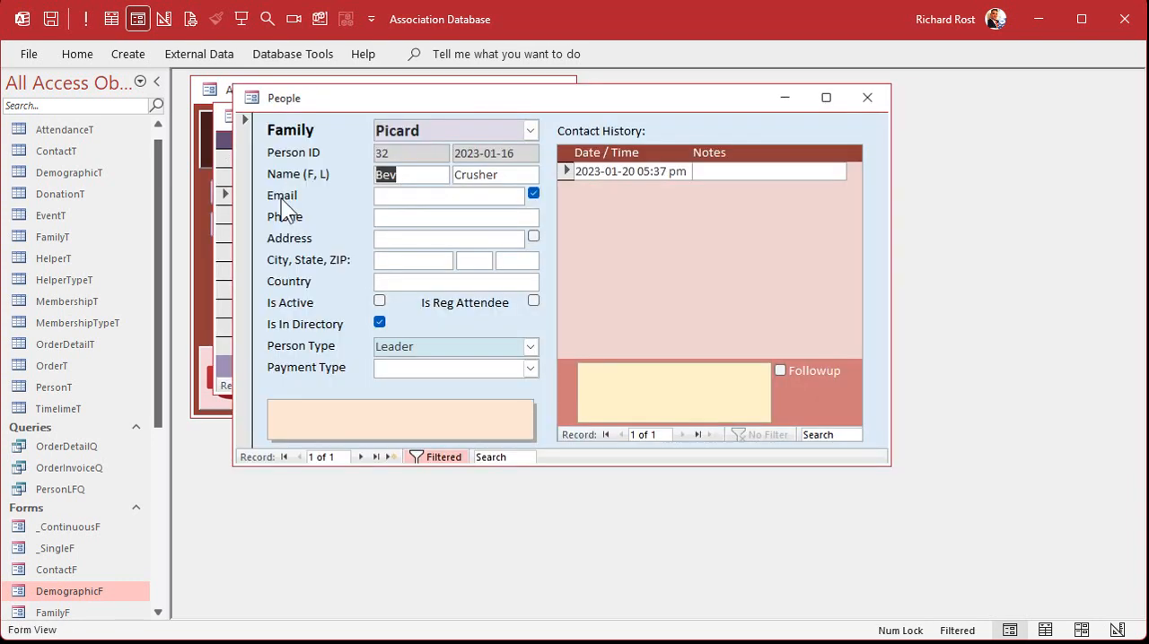
pyautogui.rightClick(620, 99)
pyautogui.click(671, 241)
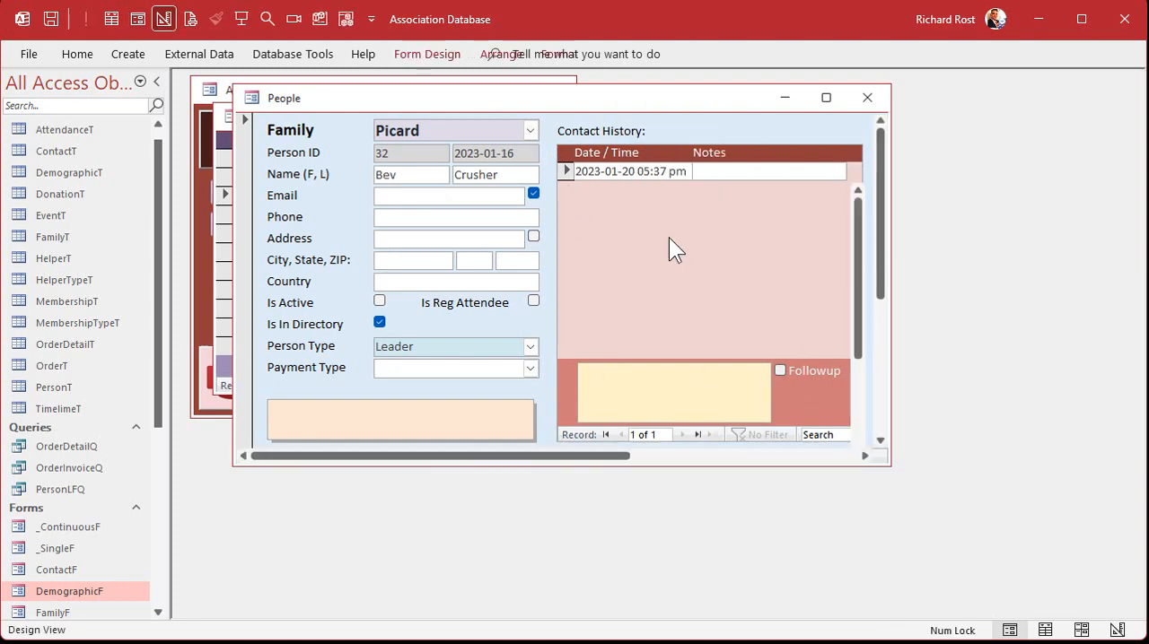
pyautogui.click(576, 206)
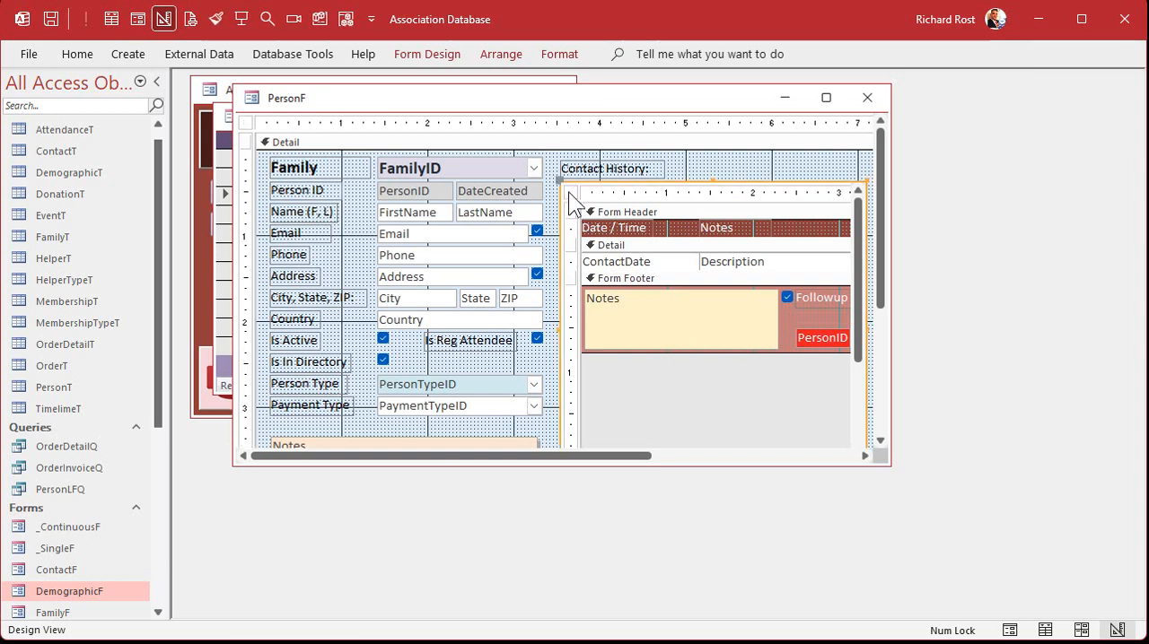
pyautogui.click(570, 194)
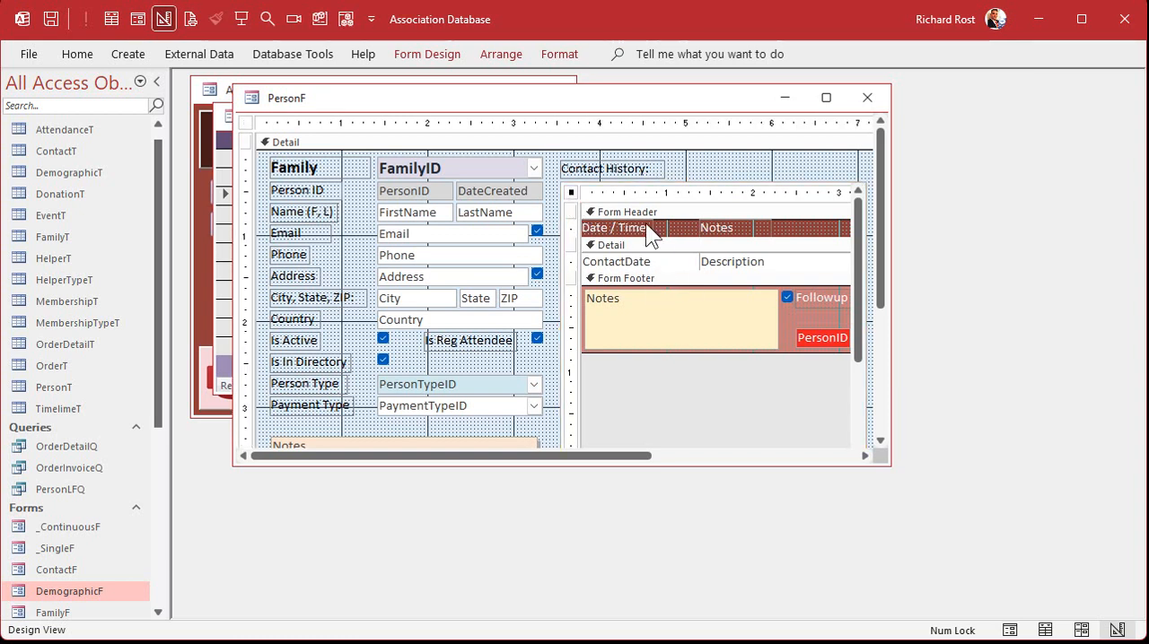
pyautogui.click(709, 184)
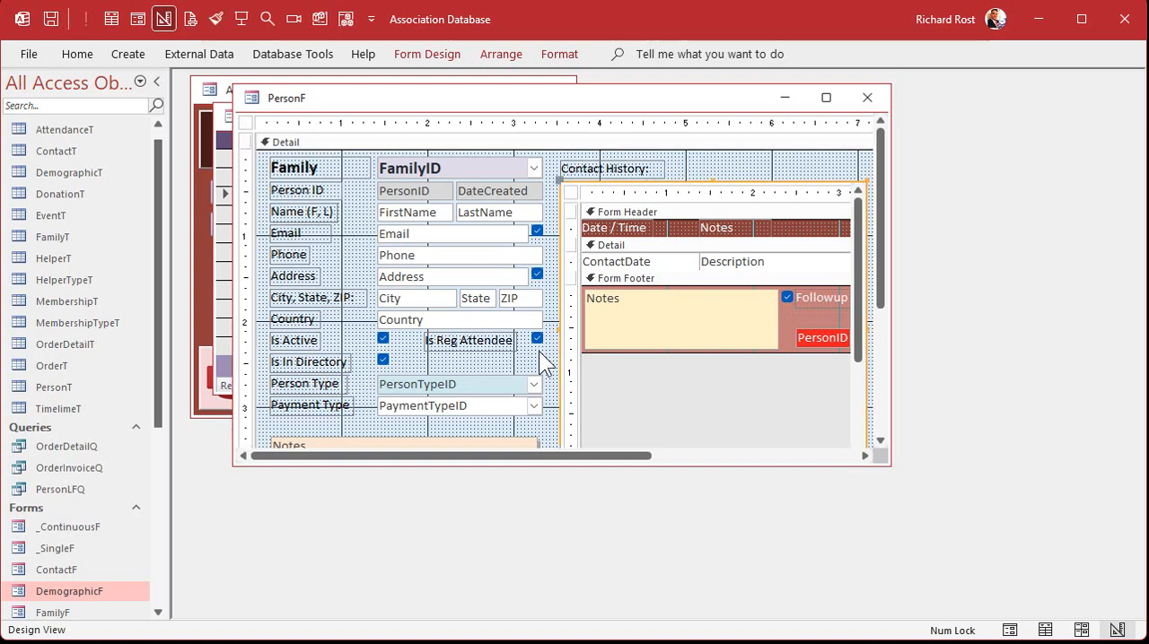
# Set the Contact History subform's Source Object to DemographicF, then close PersonF and reopen it briefly to check the embedded form
pyautogui.doubleClick(681, 183)
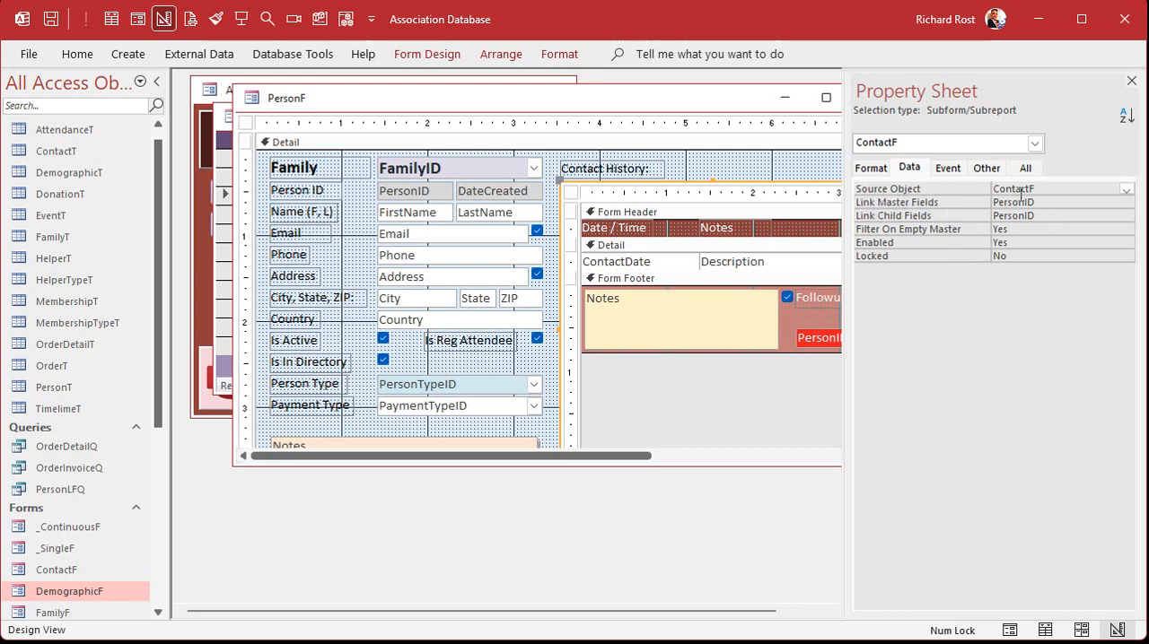
pyautogui.click(947, 183)
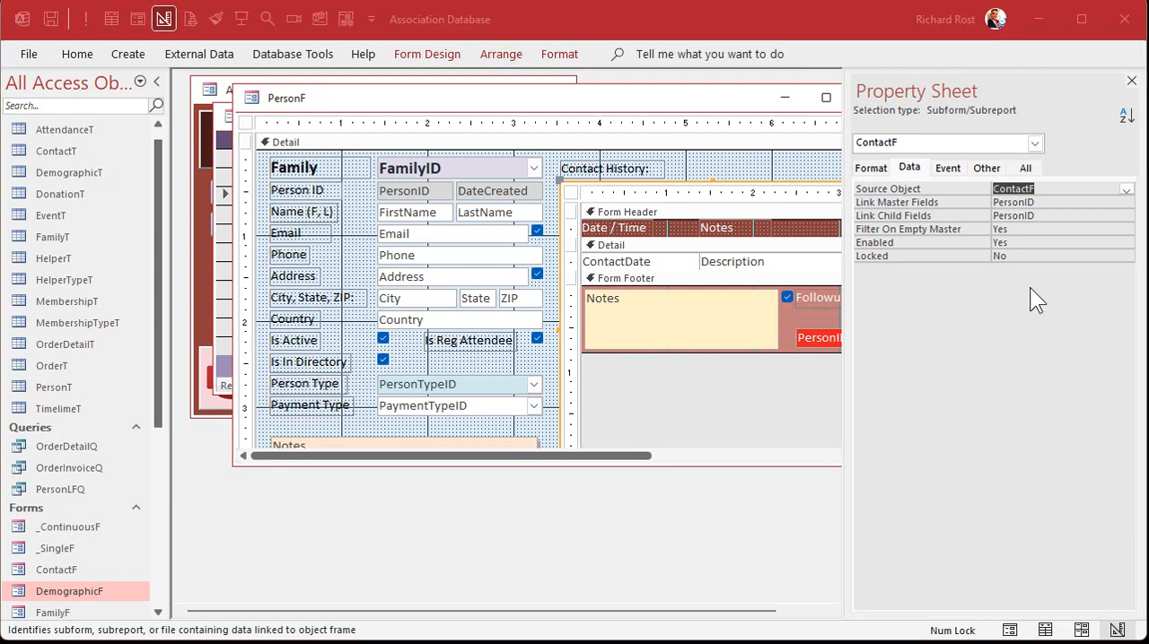
pyautogui.click(1127, 190)
pyautogui.click(1126, 189)
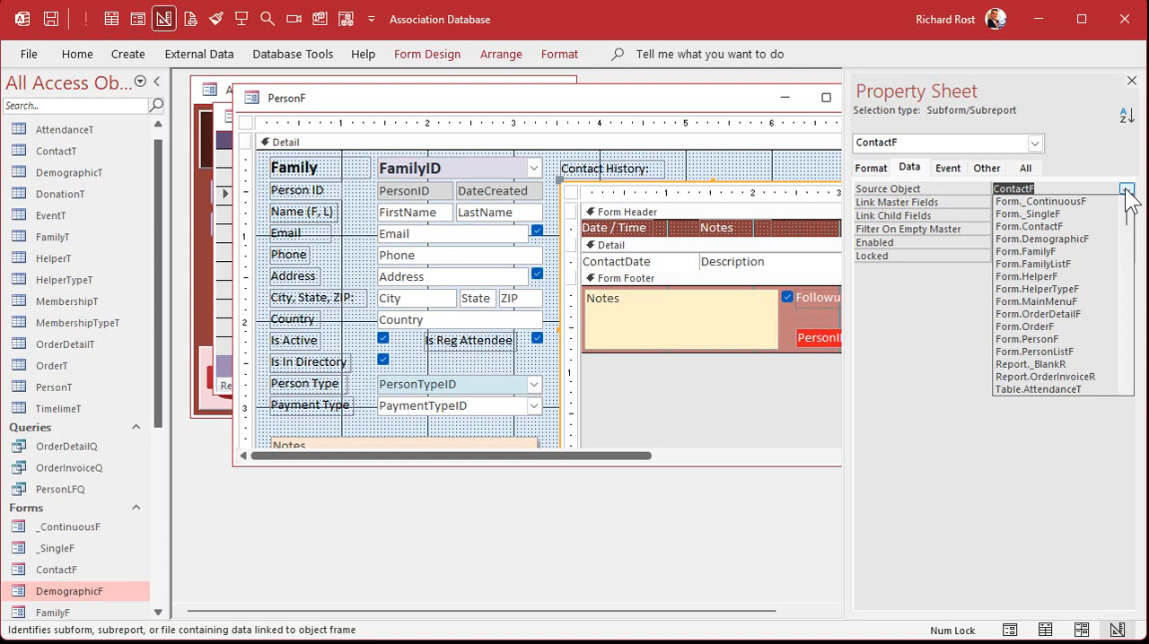
pyautogui.click(1083, 238)
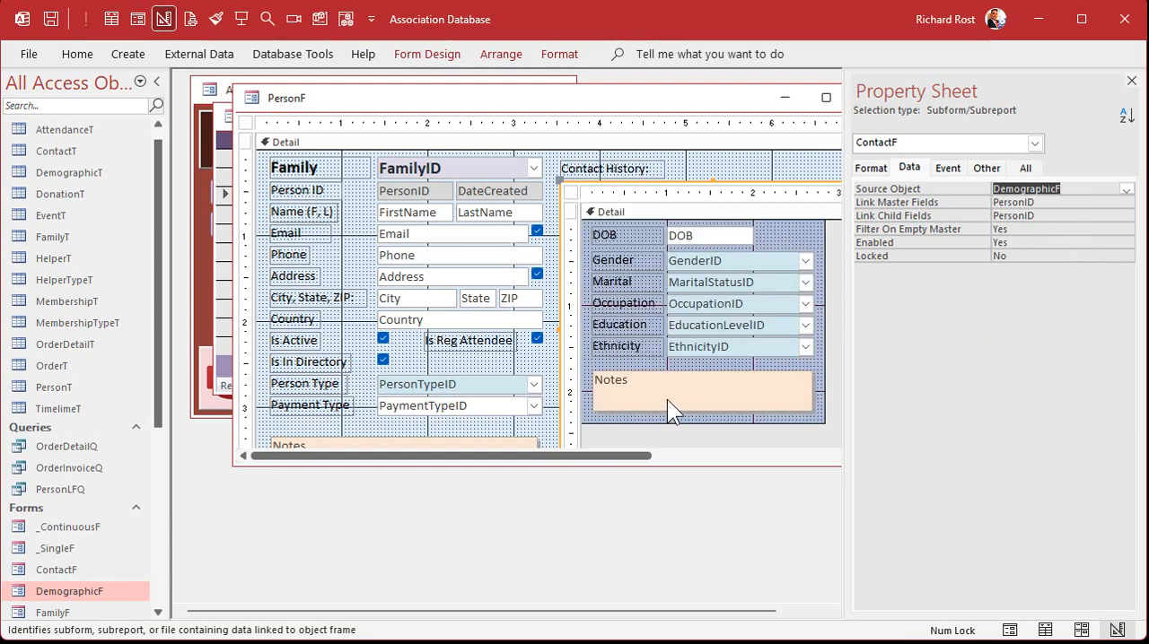
pyautogui.click(1131, 81)
pyautogui.click(866, 97)
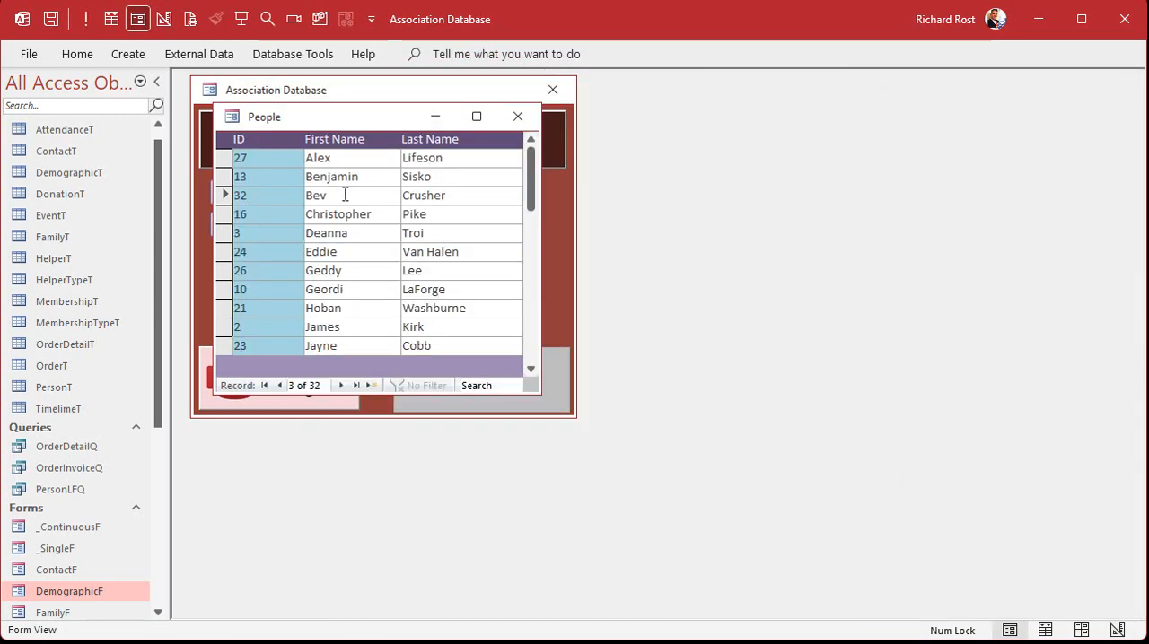
pyautogui.doubleClick(273, 194)
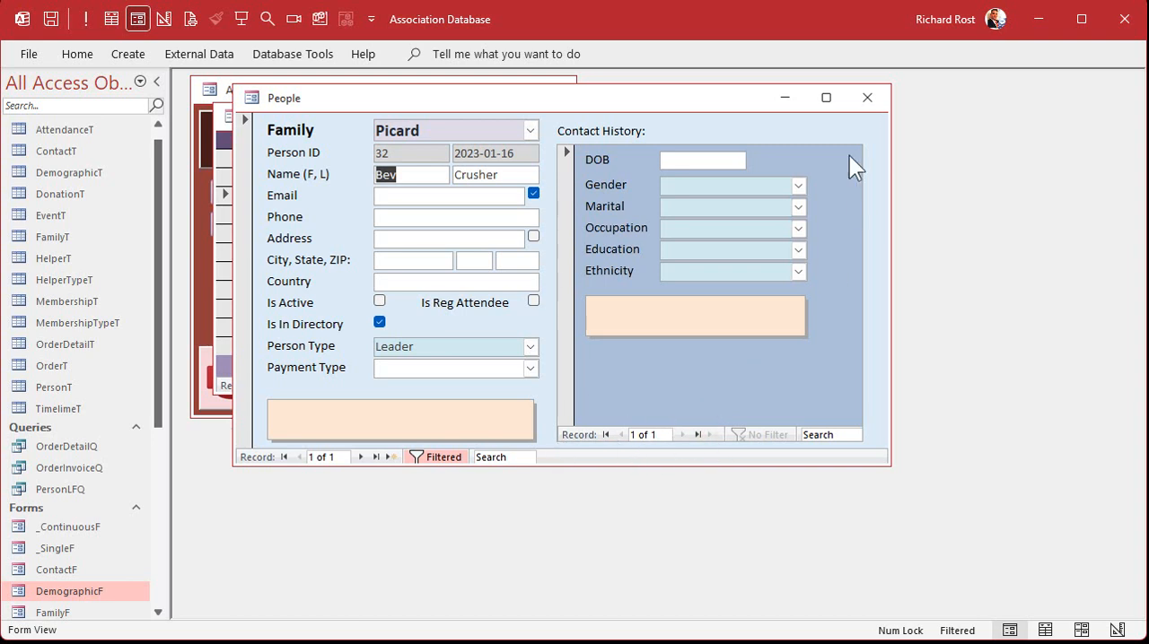
pyautogui.click(867, 97)
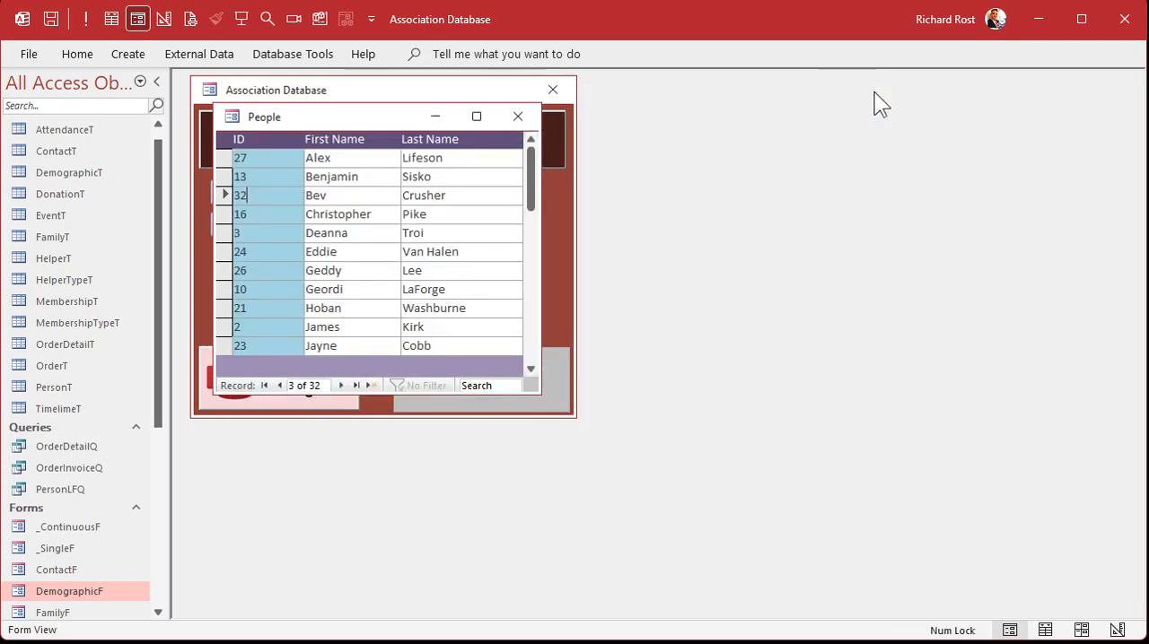
# Open DemographicF in Design View and set its Record Selectors and Navigation Buttons properties to No
pyautogui.rightClick(63, 592)
pyautogui.click(90, 367)
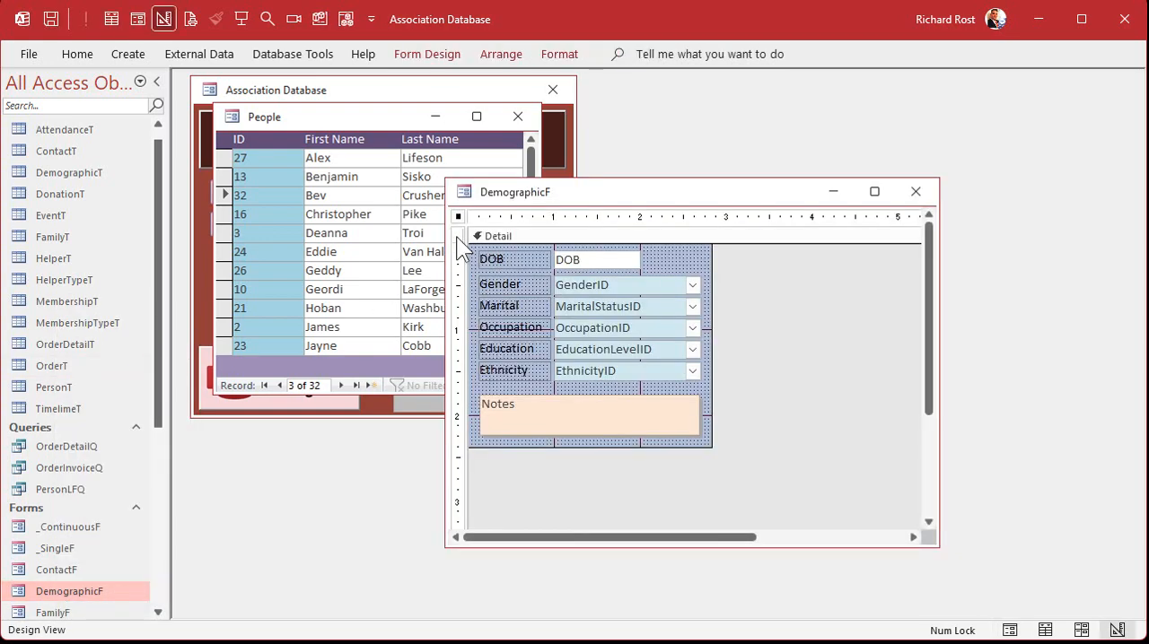
pyautogui.doubleClick(458, 218)
pyautogui.click(871, 167)
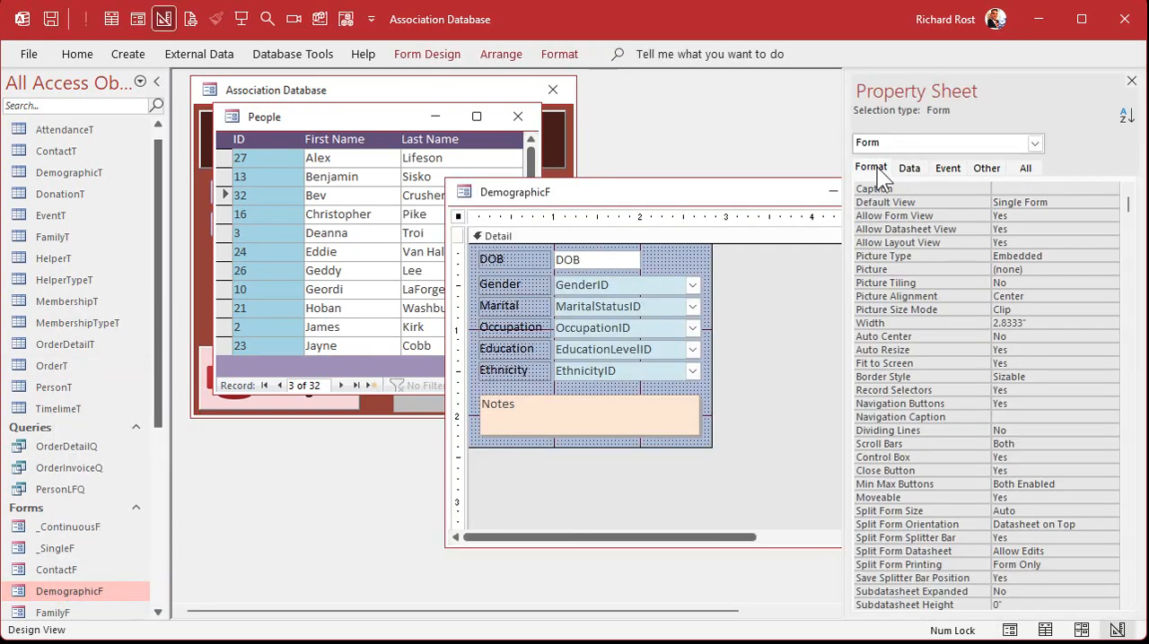
pyautogui.doubleClick(1039, 390)
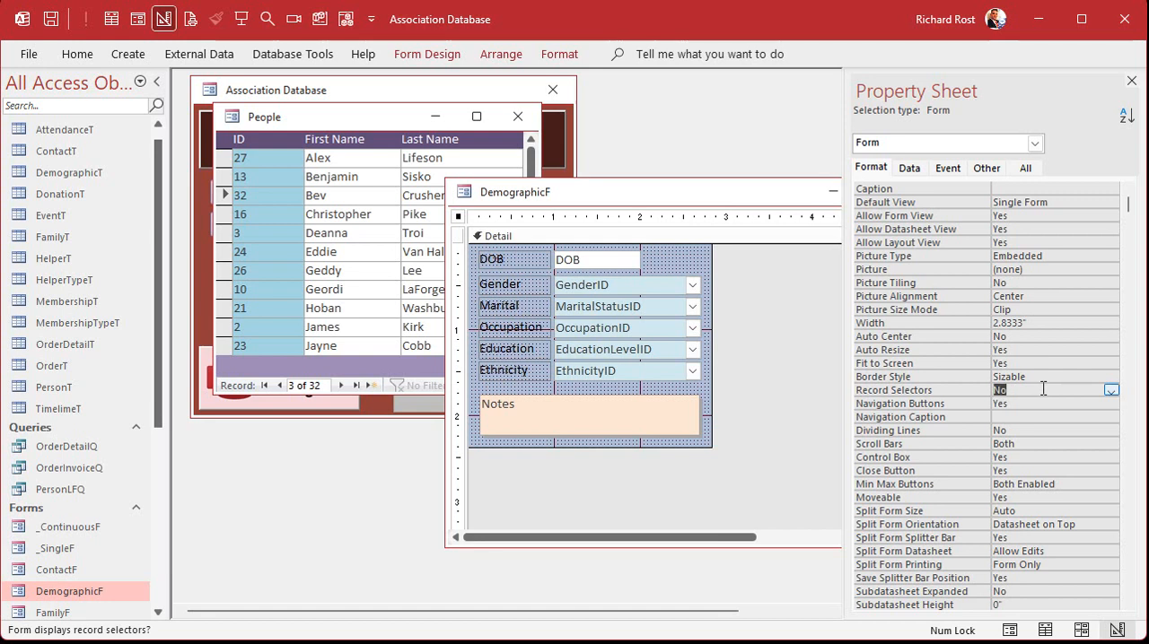
pyautogui.doubleClick(1041, 405)
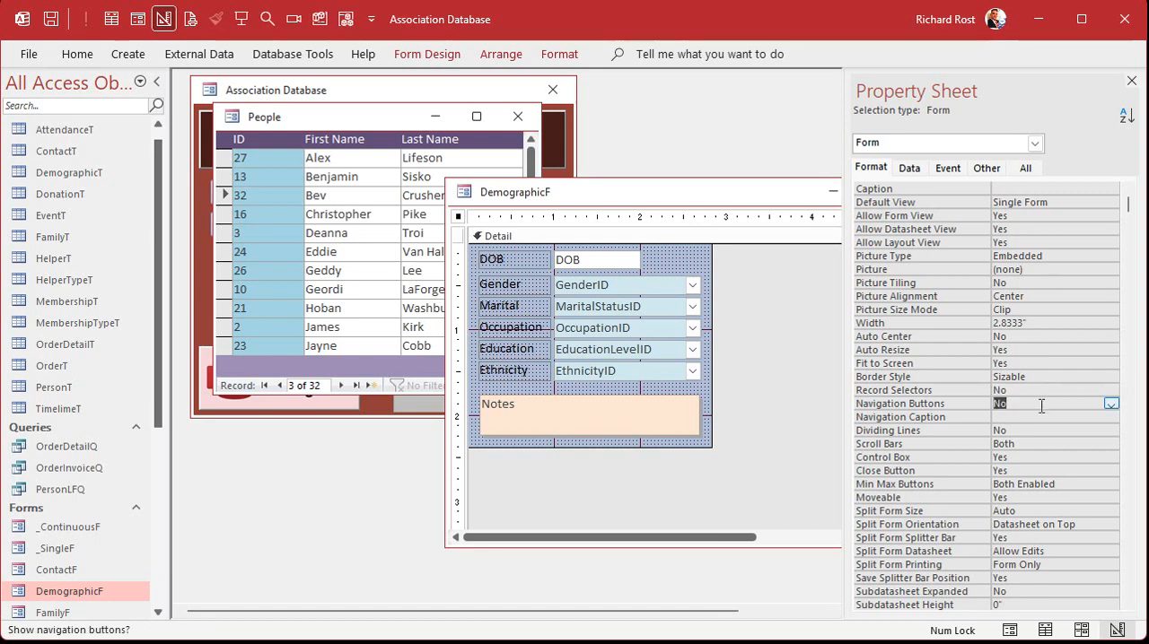
# Turn off DemographicF's scroll bars and close the form
pyautogui.doubleClick(1039, 443)
pyautogui.doubleClick(1038, 444)
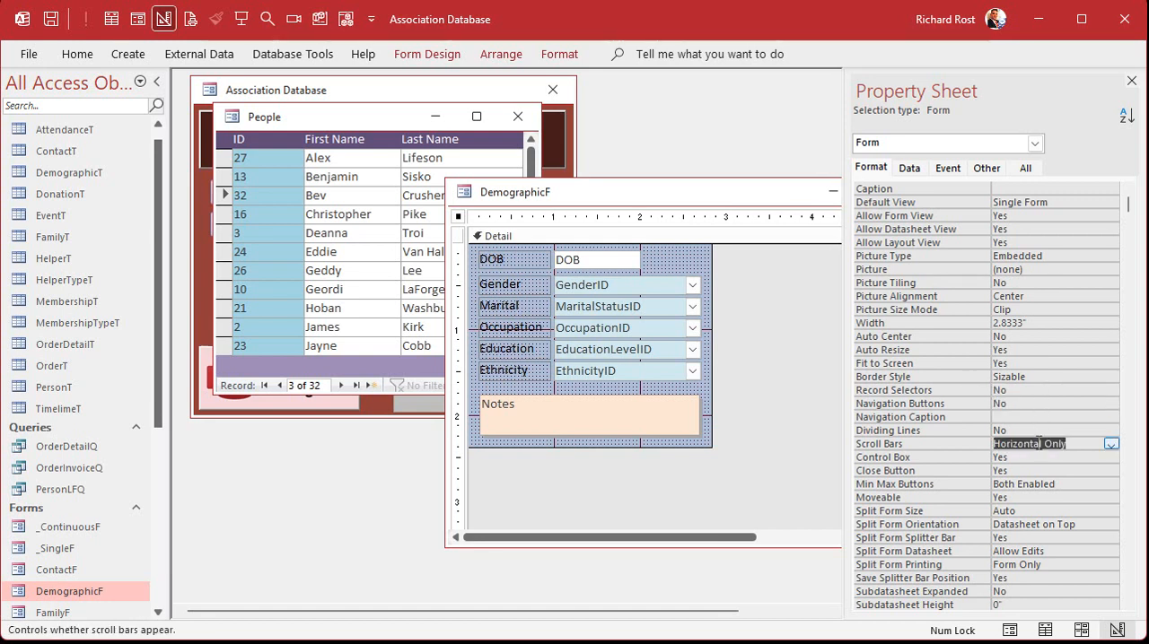
pyautogui.doubleClick(1039, 443)
pyautogui.doubleClick(1038, 443)
pyautogui.doubleClick(1039, 443)
pyautogui.click(1131, 80)
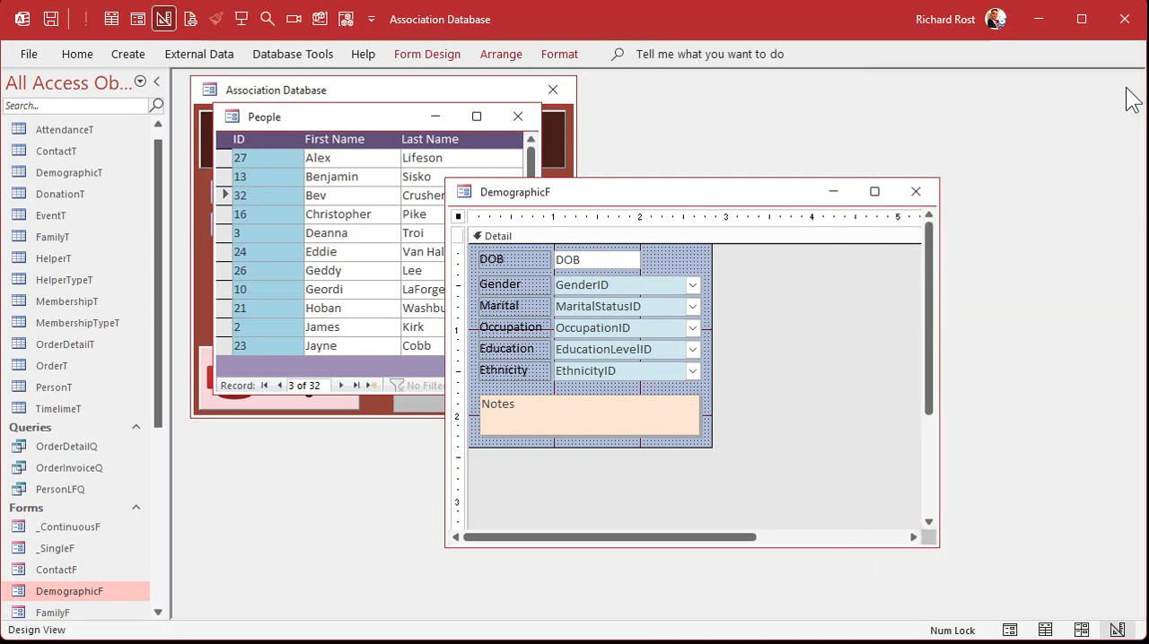
pyautogui.click(915, 191)
# Reopen the third person's record and set Gender to Female, Marital to Divorced and Occupation to Registered Nurse
pyautogui.doubleClick(249, 195)
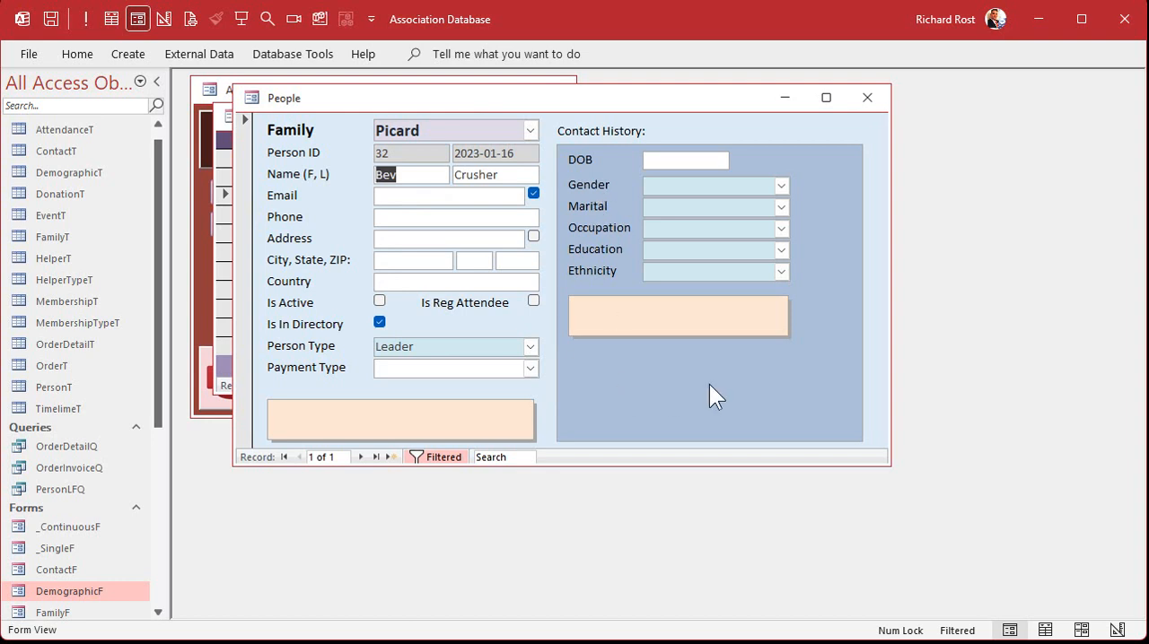
pyautogui.click(780, 187)
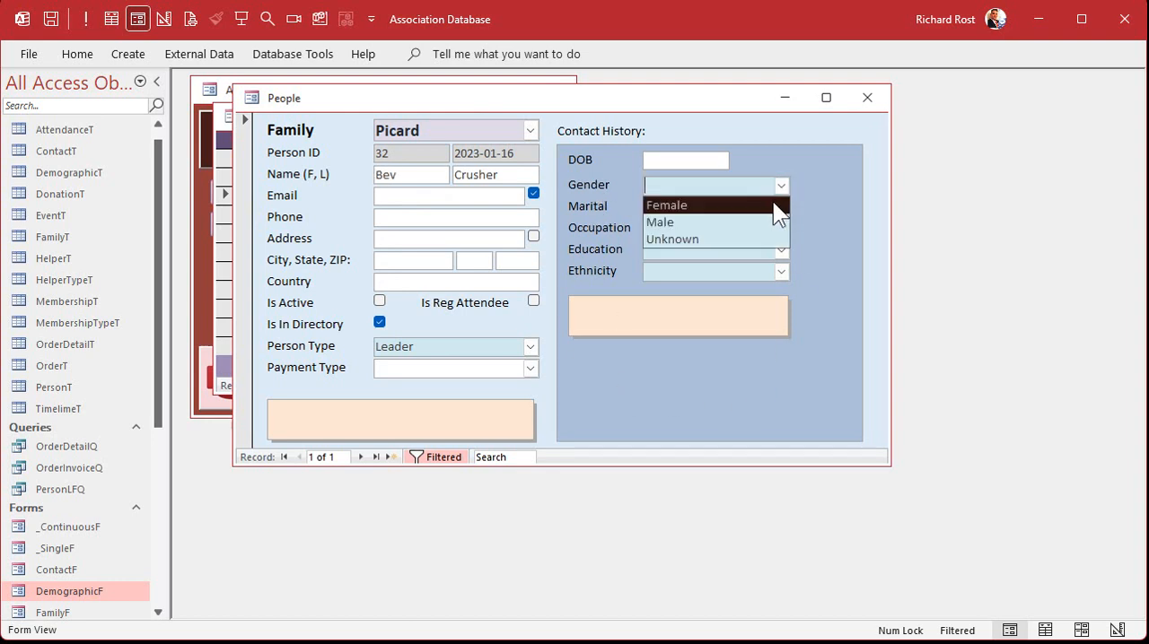
pyautogui.click(713, 204)
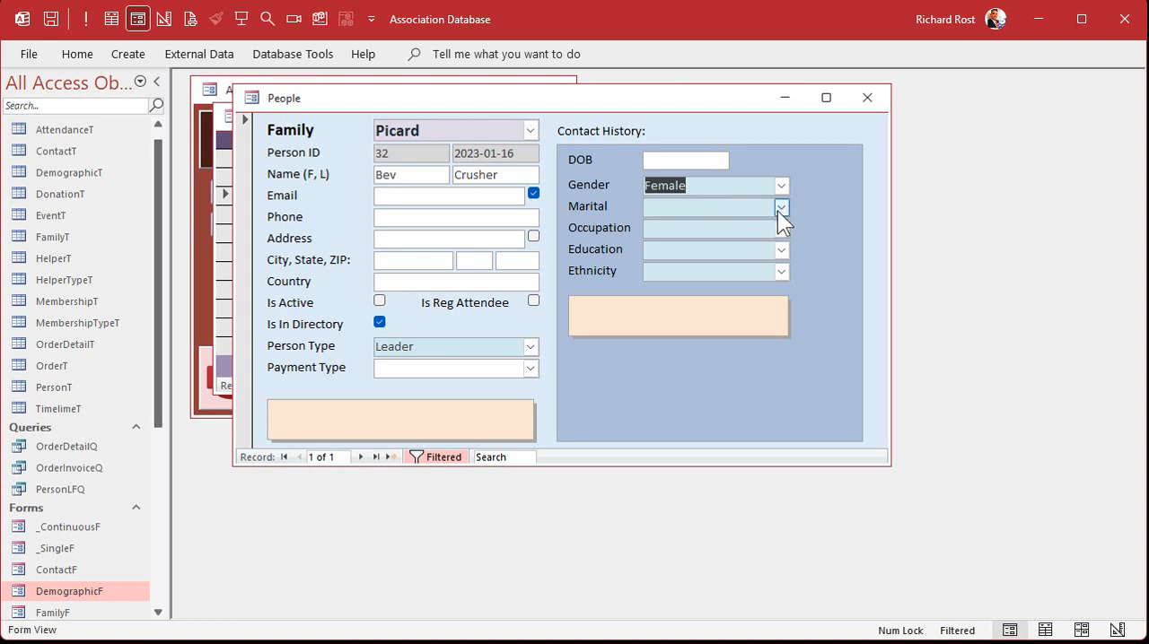
pyautogui.click(781, 207)
pyautogui.click(748, 226)
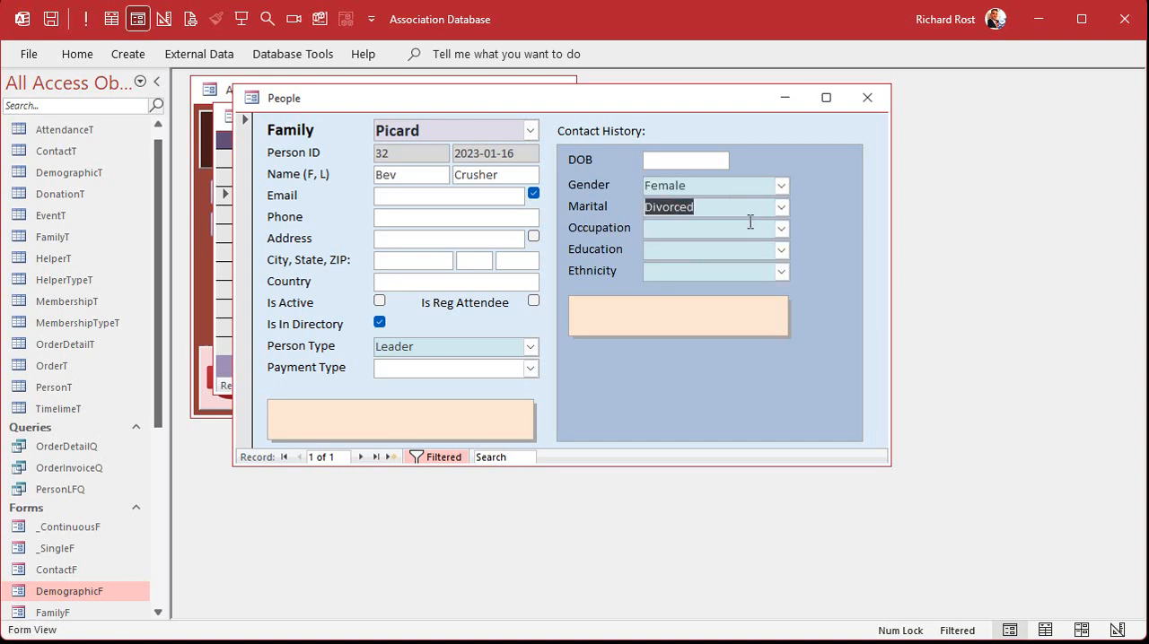
pyautogui.click(780, 228)
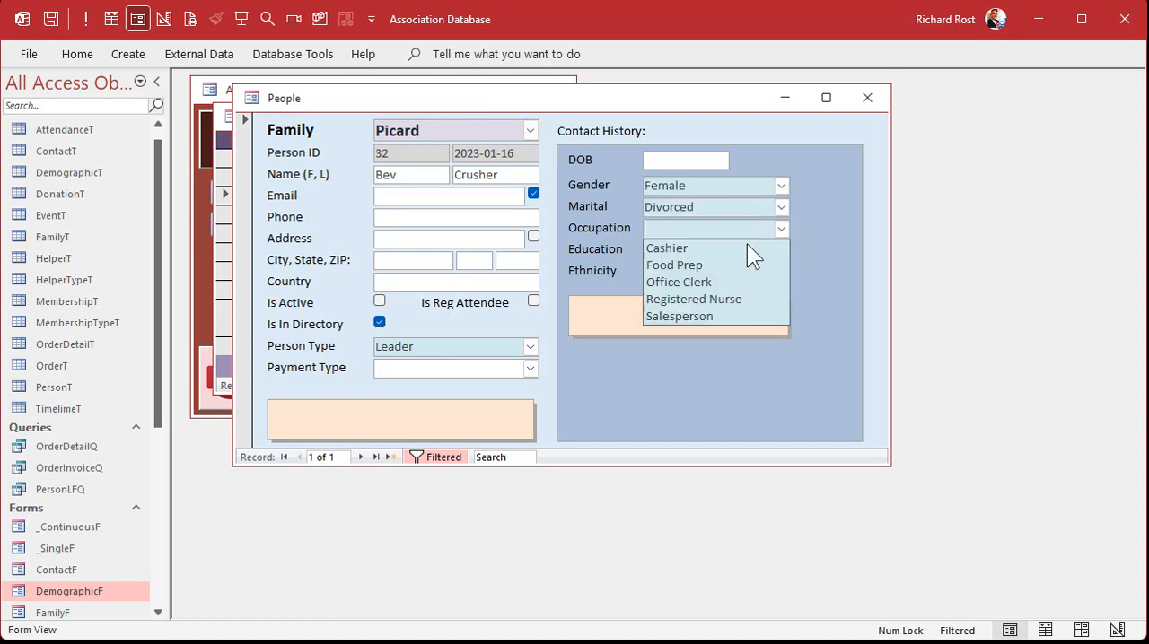
pyautogui.click(732, 298)
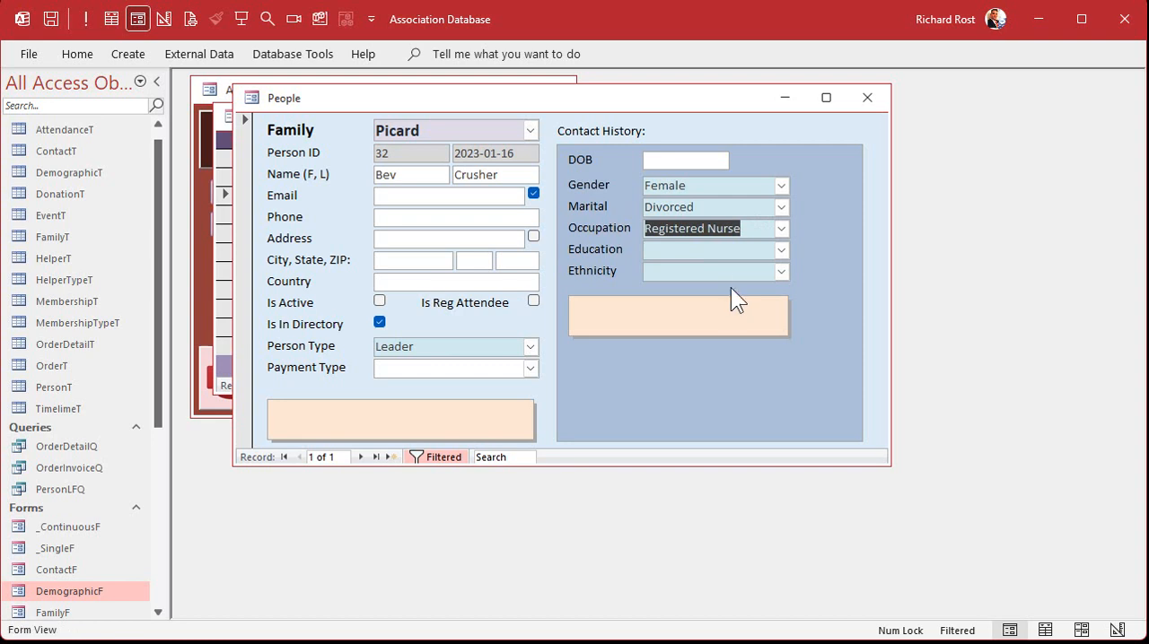
# Move to the new person record and back, then check the saved record's PersonID in DemographicT and close the table
pyautogui.click(359, 455)
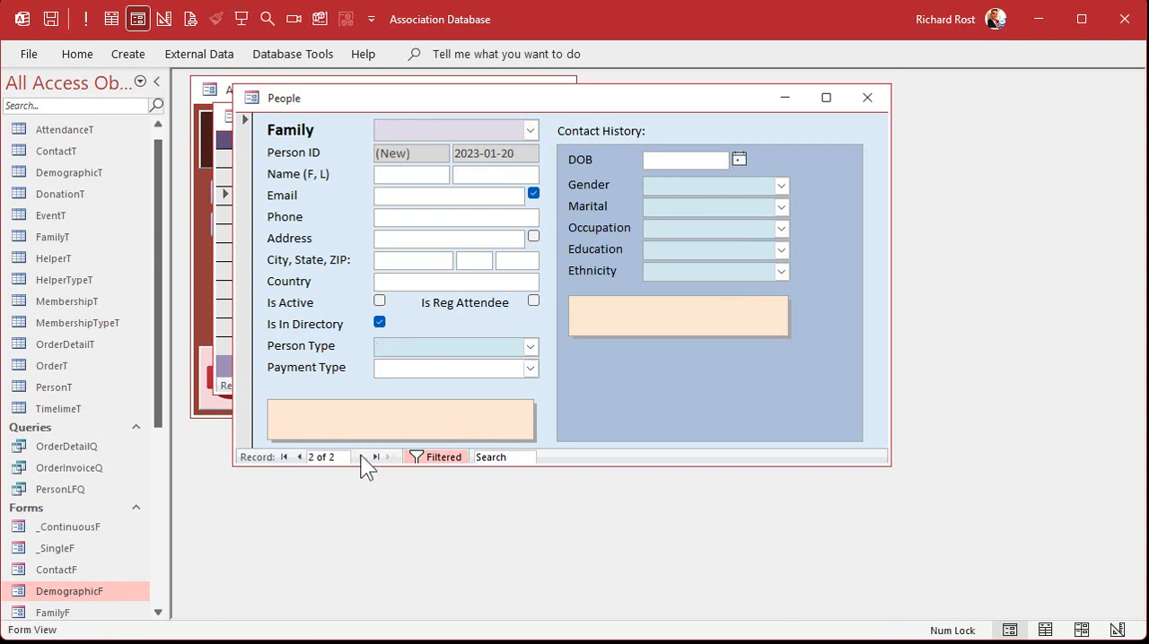
pyautogui.click(299, 457)
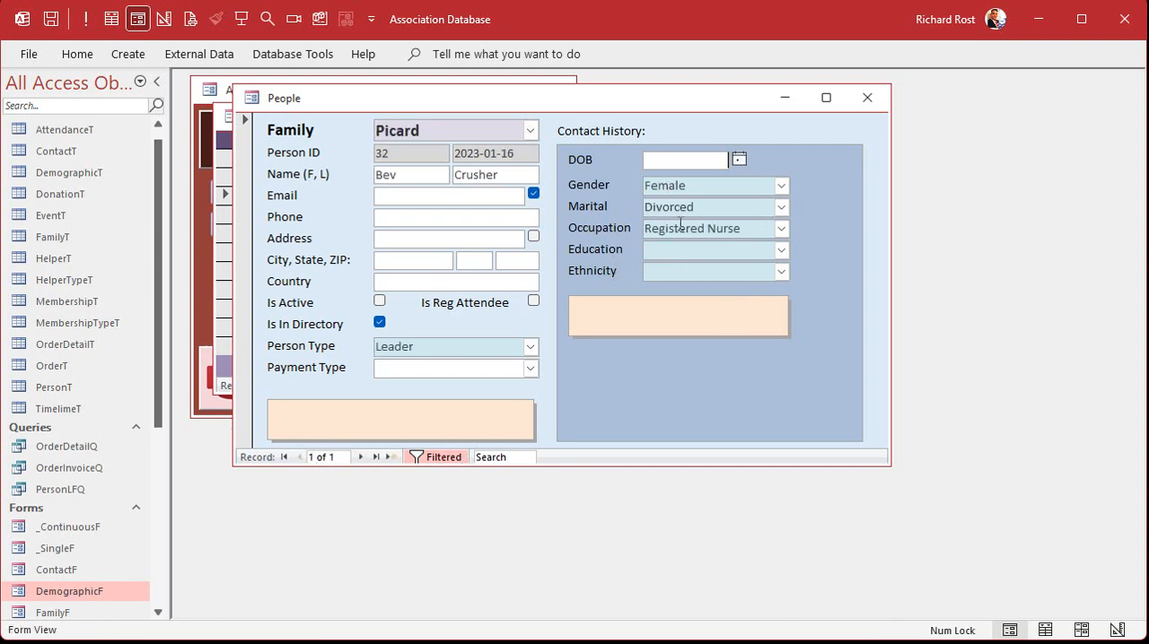
pyautogui.doubleClick(85, 170)
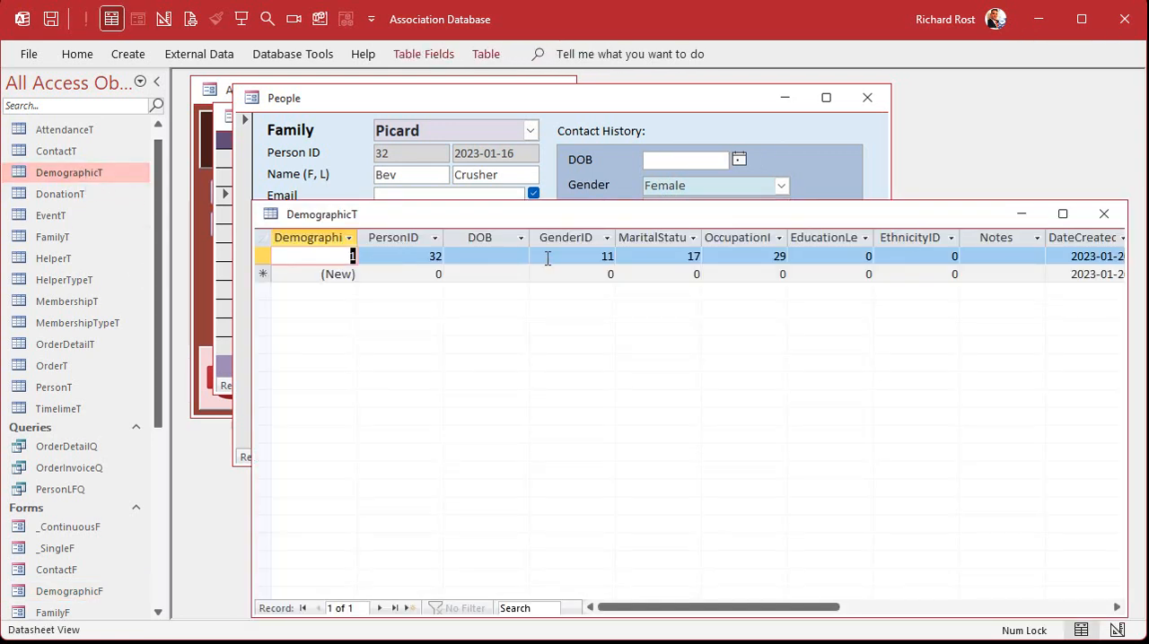
pyautogui.click(409, 237)
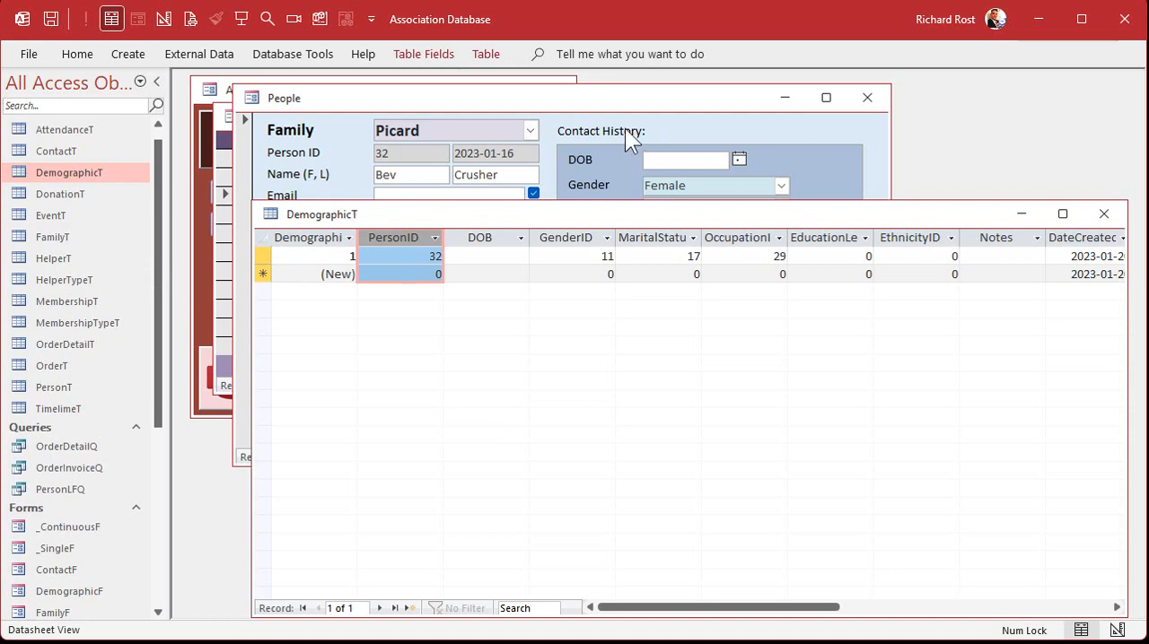
pyautogui.click(1102, 214)
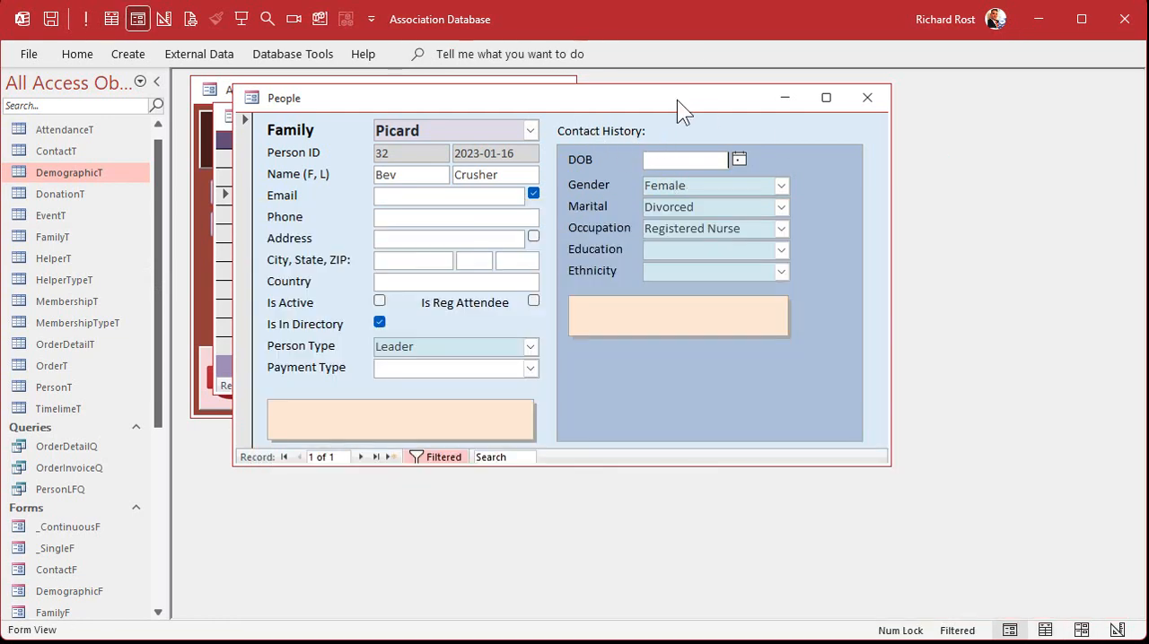
# Switch PersonF to Design View and duplicate the Contact History label by cutting it and pasting it twice
pyautogui.rightClick(672, 99)
pyautogui.click(747, 247)
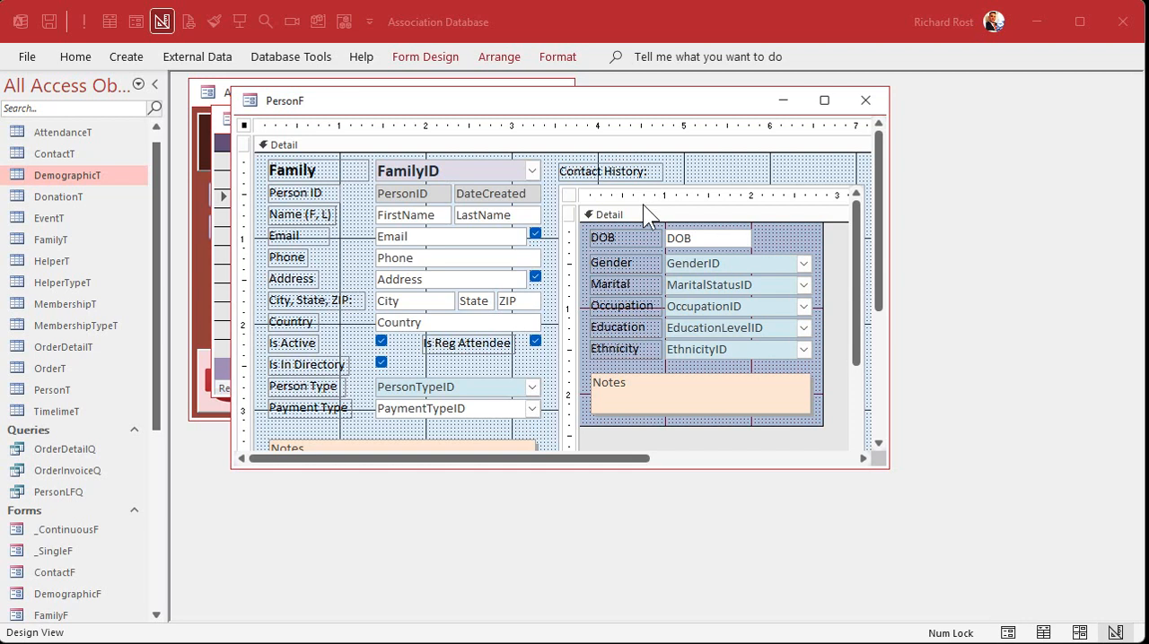
pyautogui.click(617, 171)
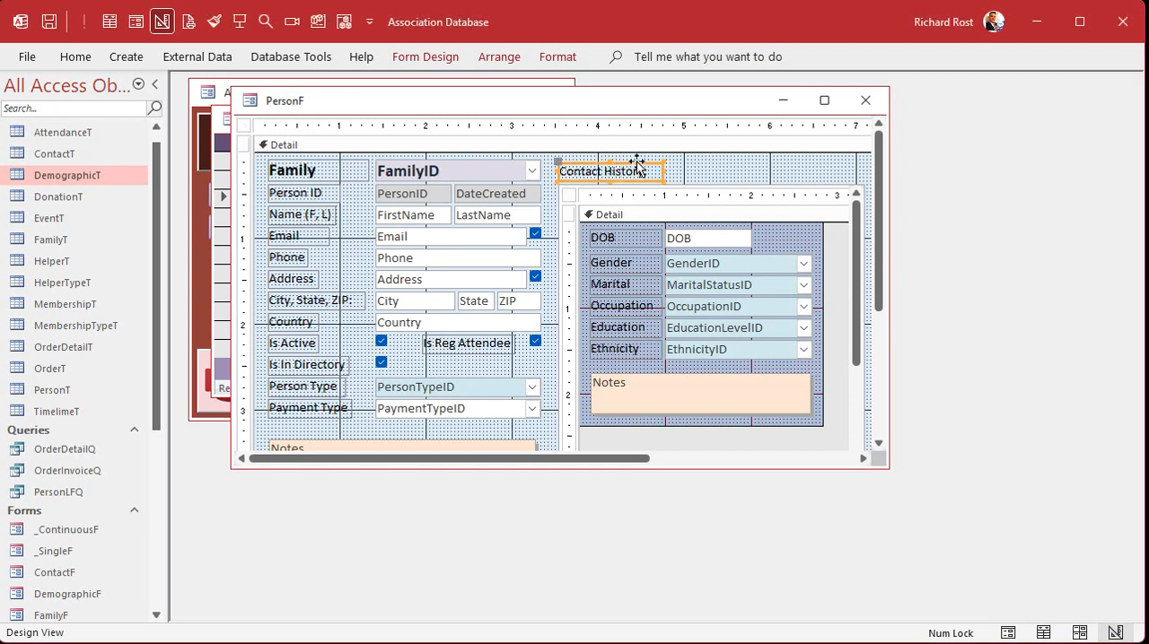
pyautogui.moveTo(646, 162); pyautogui.dragTo(652, 154)
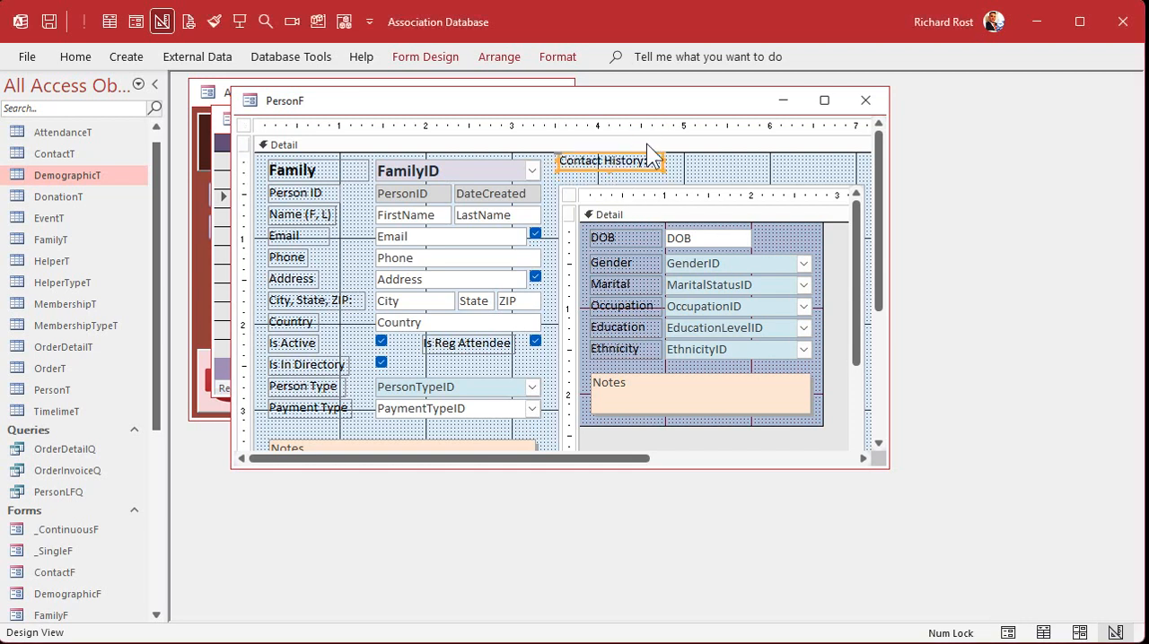
pyautogui.hotkey('ctrl', 'x')
pyautogui.hotkey('ctrl', 'v')
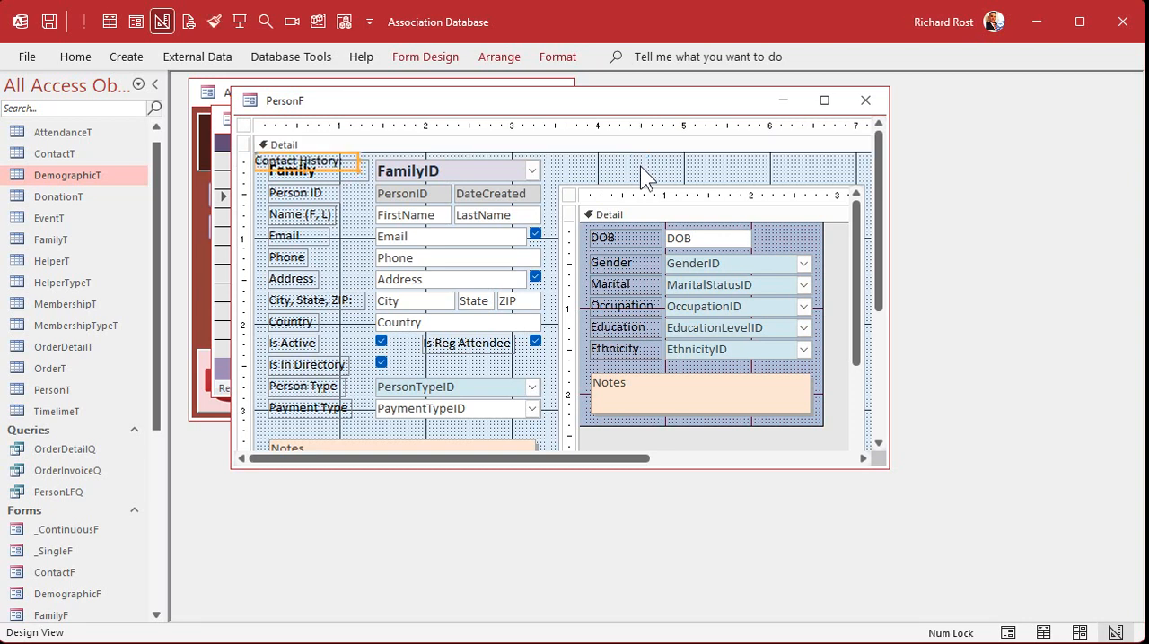
pyautogui.hotkey('ctrl', 'v')
# Place one label copy above the right half of the demographic subform and change its caption to Demographics
pyautogui.moveTo(351, 189); pyautogui.dragTo(637, 158)
pyautogui.click(792, 173)
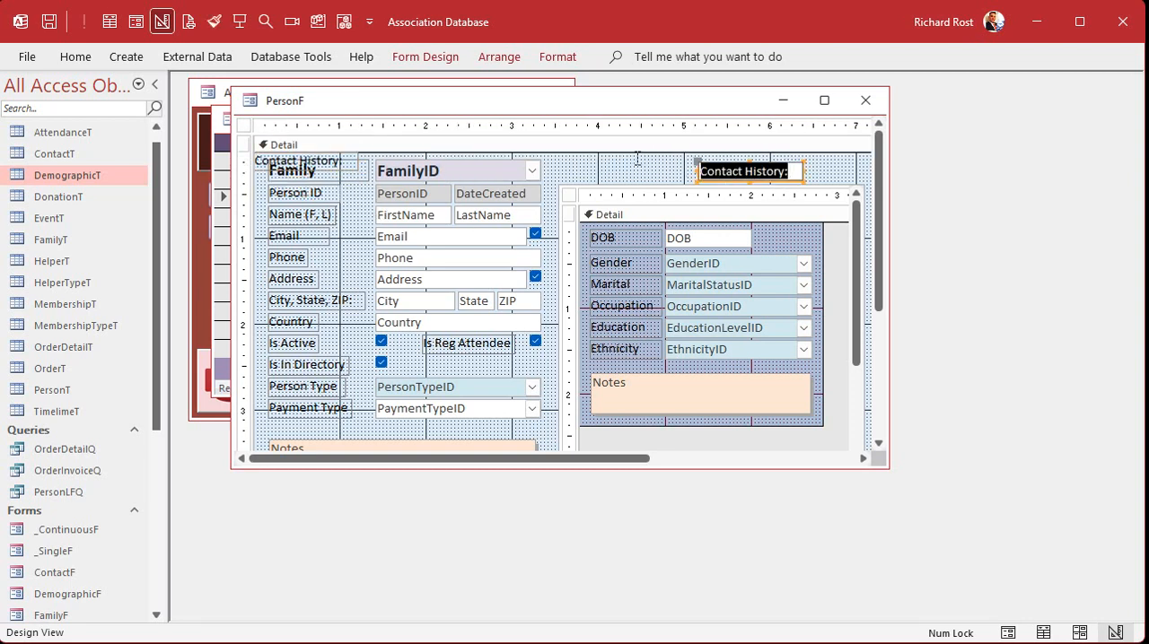
pyautogui.write('Demographics')
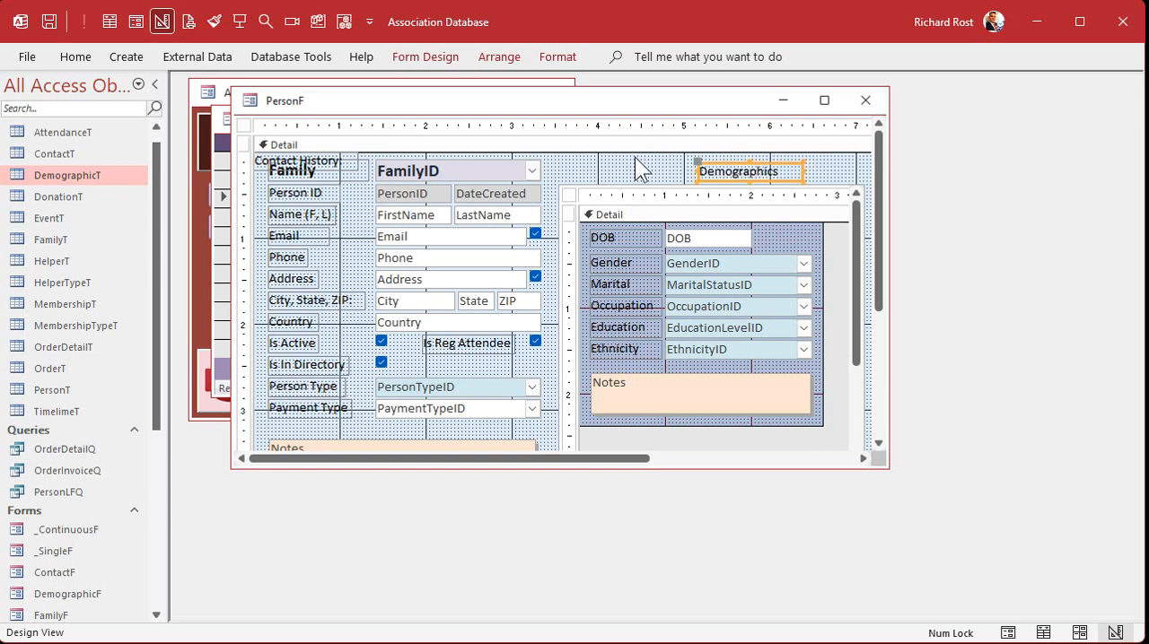
# Move the Contact History label above the subform's left edge, change its caption to Contacts and narrow it to fit
pyautogui.moveTo(305, 169); pyautogui.dragTo(604, 171)
pyautogui.click(650, 171)
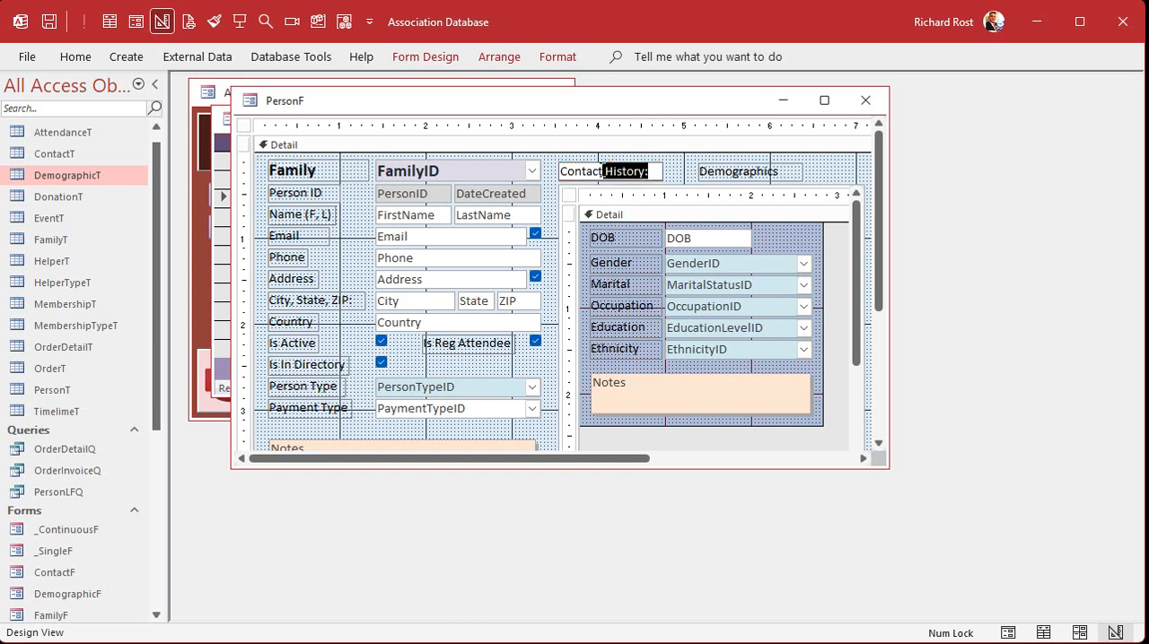
pyautogui.write('s')
pyautogui.click(691, 170)
pyautogui.click(658, 171)
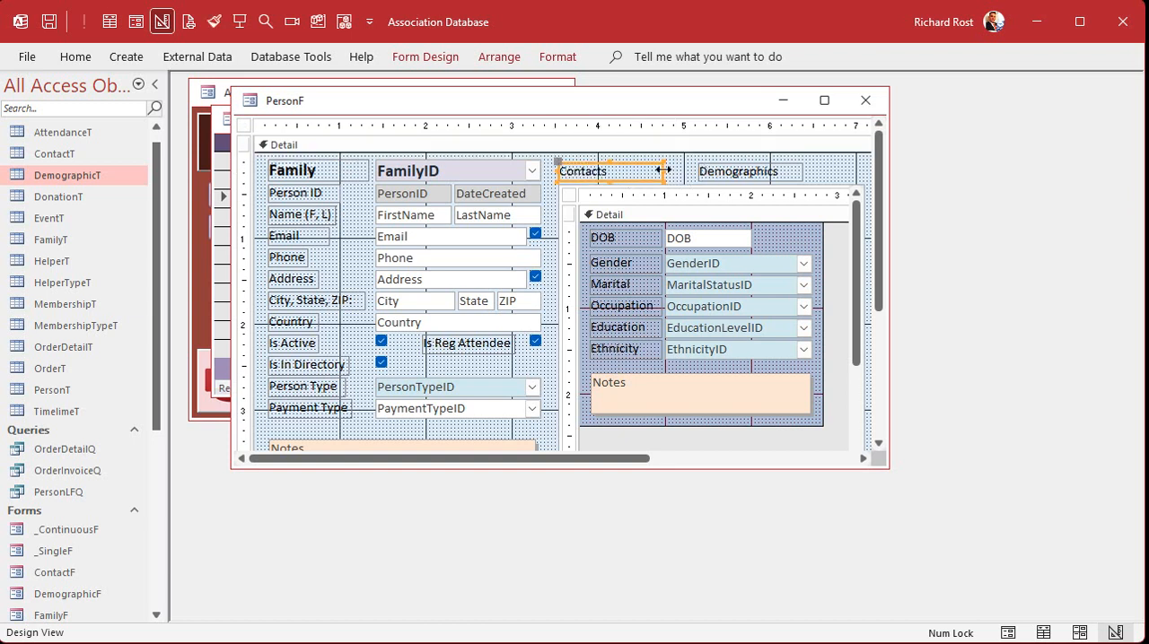
pyautogui.moveTo(663, 170); pyautogui.dragTo(624, 170)
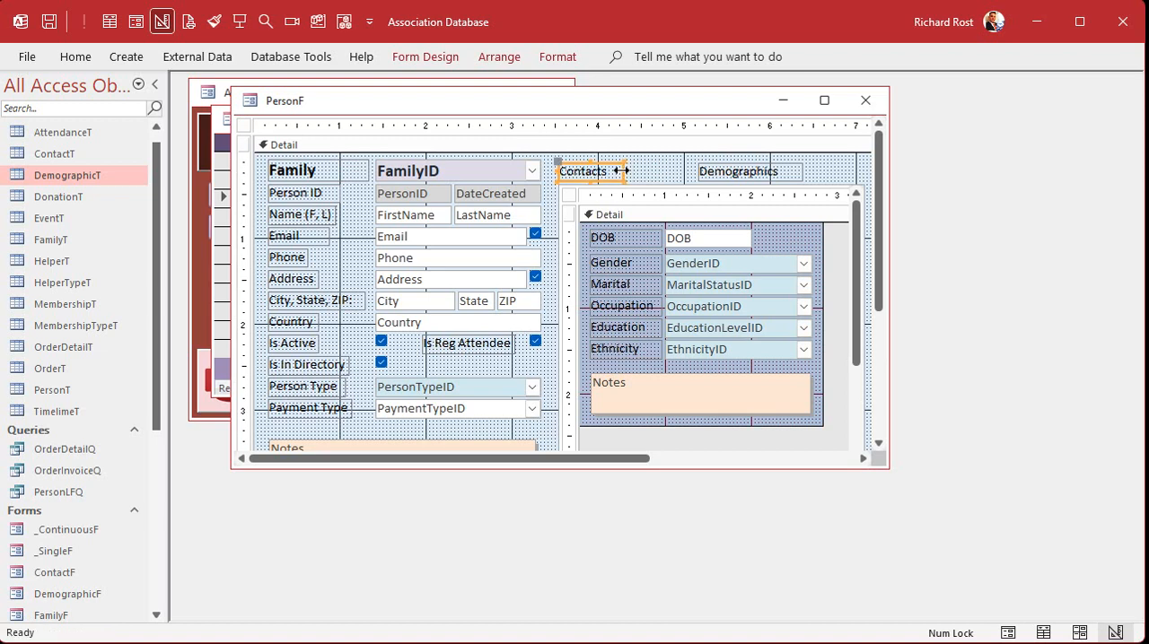
# Center the text of both the Contacts and Demographics labels
pyautogui.keyDown('shift'); pyautogui.click(738, 170); pyautogui.keyUp('shift')
pyautogui.click(558, 56)
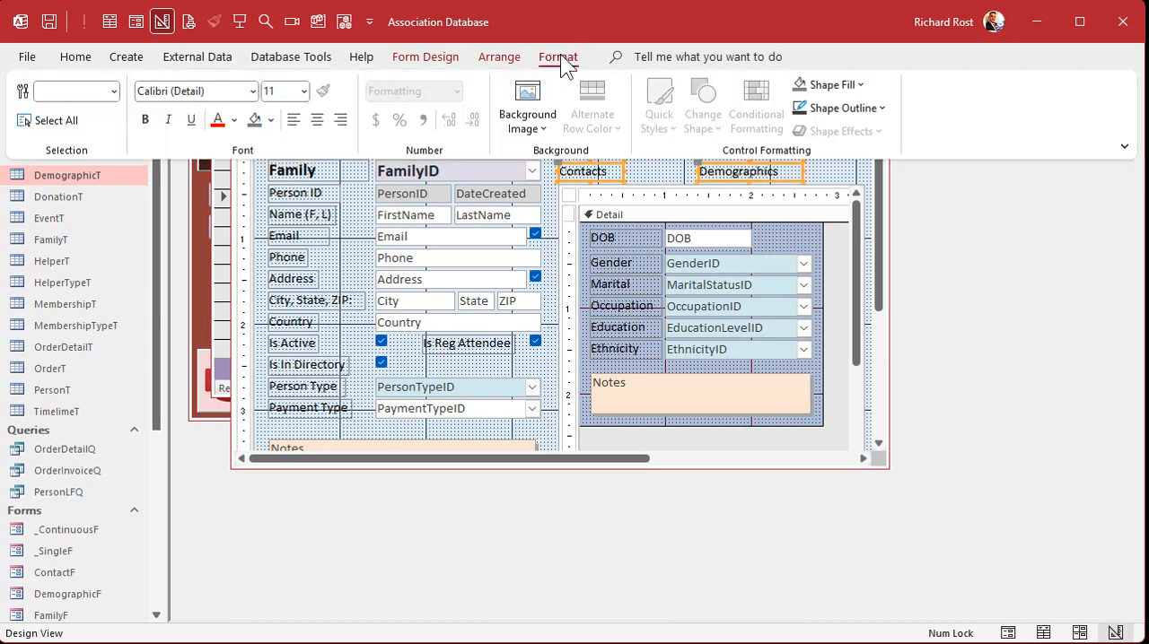
pyautogui.click(317, 119)
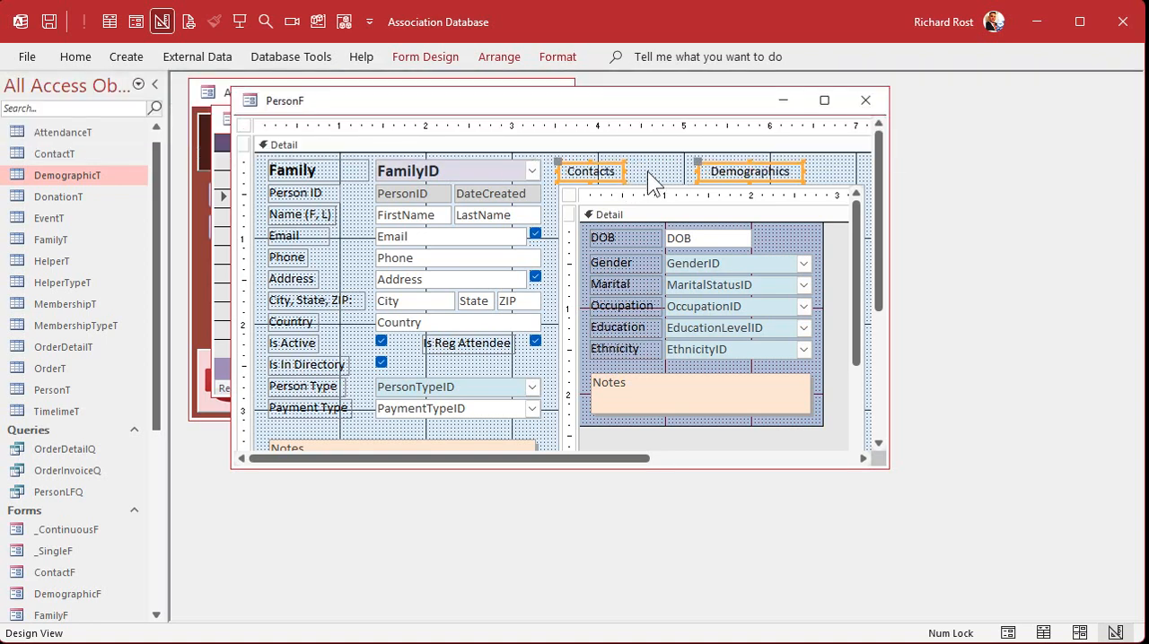
pyautogui.click(647, 171)
# Name the Contacts label ContactLabel
pyautogui.doubleClick(606, 173)
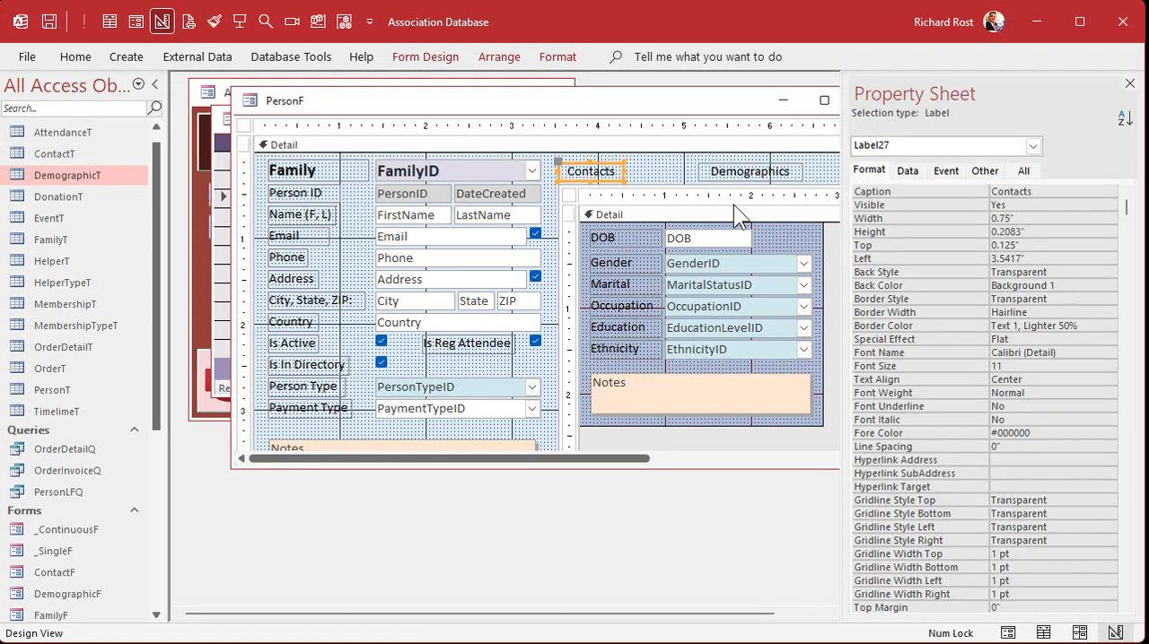
pyautogui.click(1023, 171)
pyautogui.click(1048, 186)
pyautogui.click(940, 184)
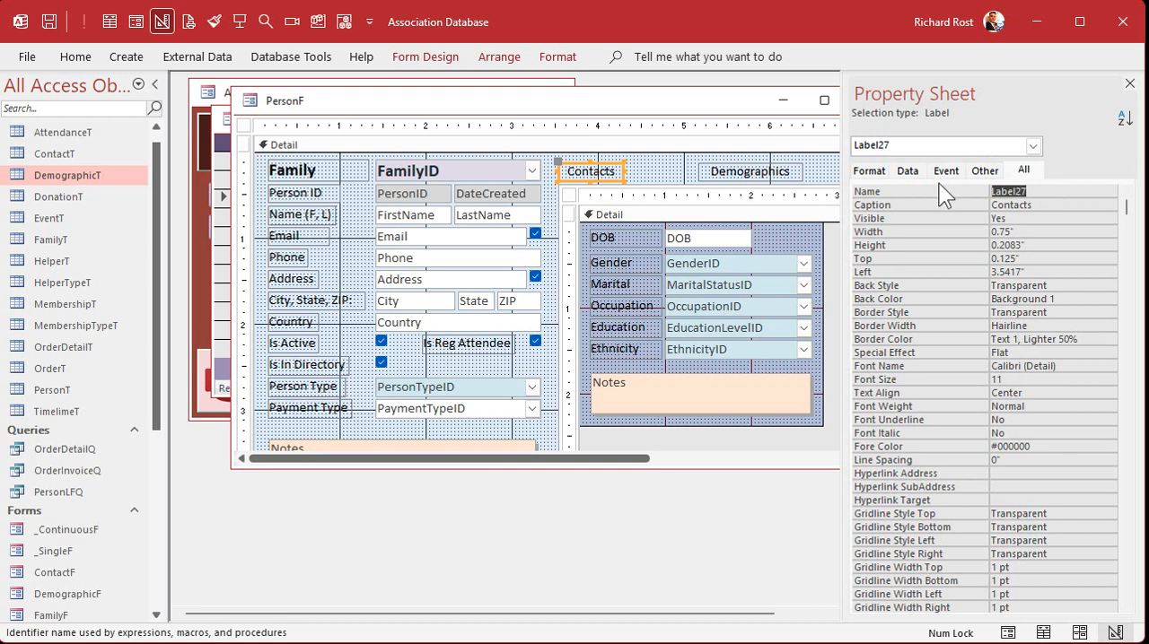
pyautogui.write('ContactLabel')
pyautogui.press('Return')
# Name the Demographics label DemographicLabel
pyautogui.click(737, 171)
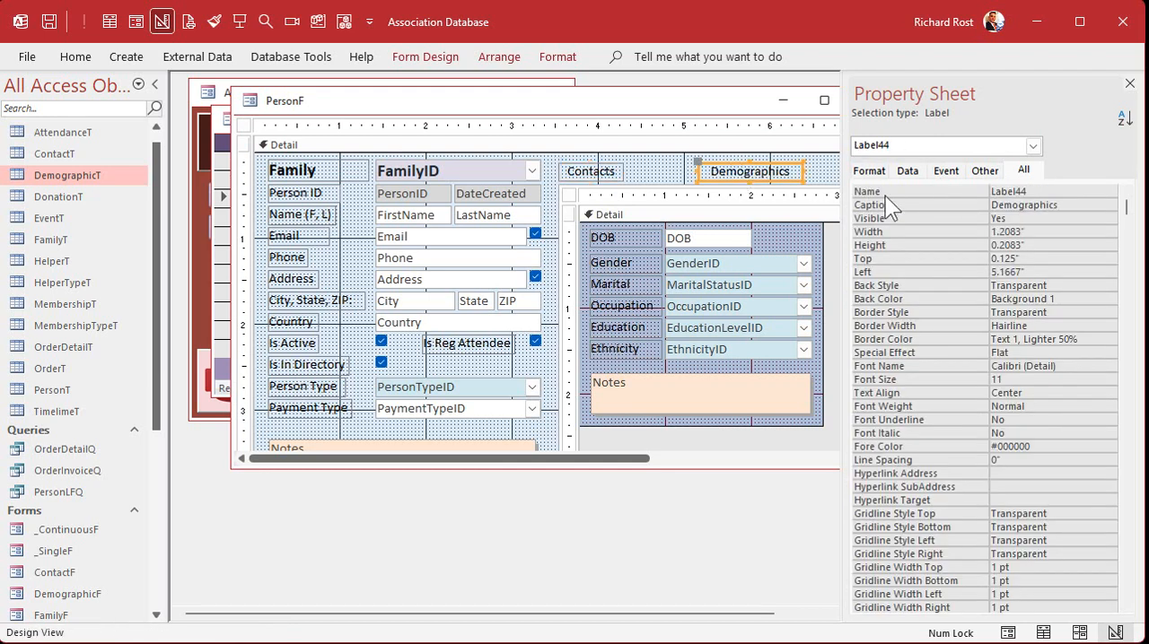
pyautogui.click(882, 191)
pyautogui.write('Dem')
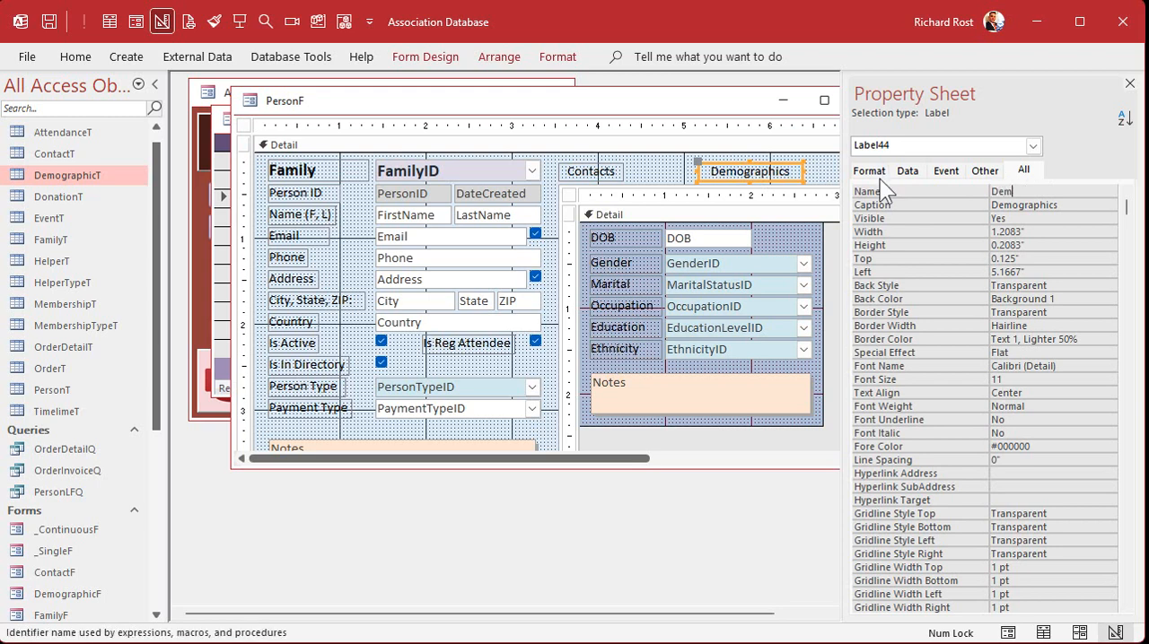
pyautogui.write('ographicLabel')
pyautogui.press('Return')
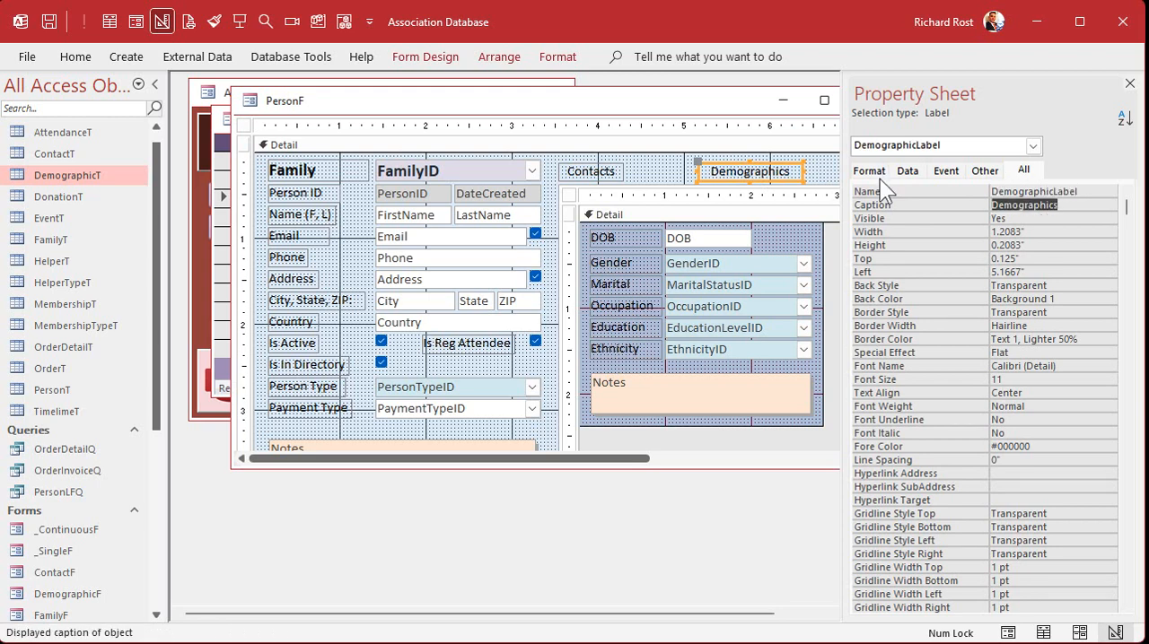
# Move the Demographics label directly beside the Contacts label, at about 4.29" from the form's left edge
pyautogui.click(684, 166)
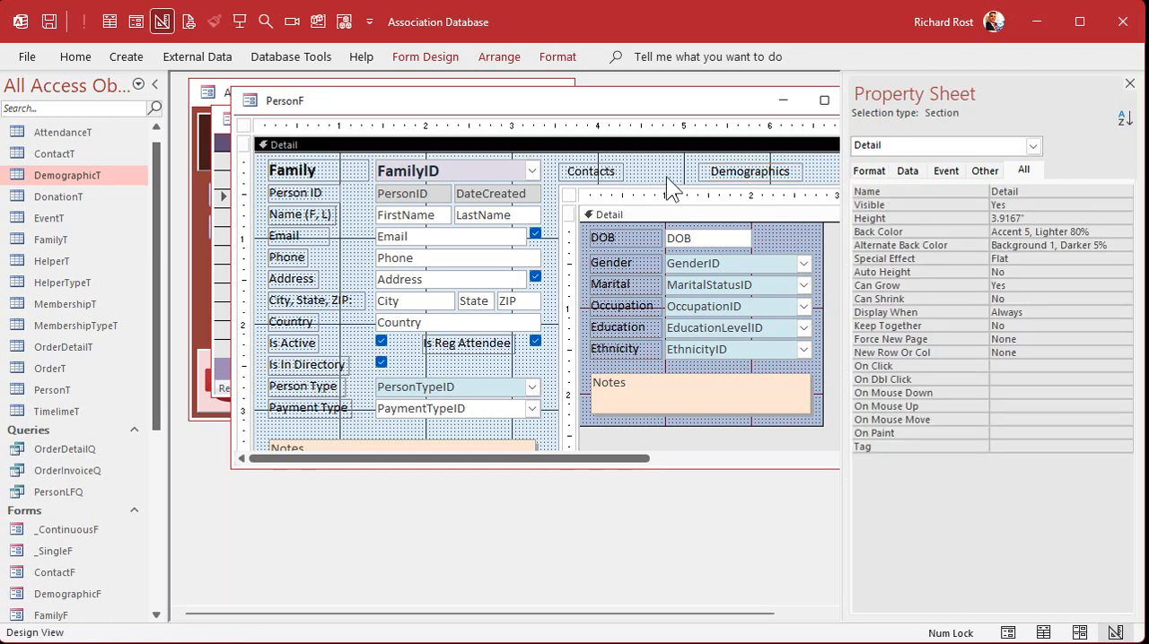
pyautogui.moveTo(728, 174); pyautogui.dragTo(651, 172)
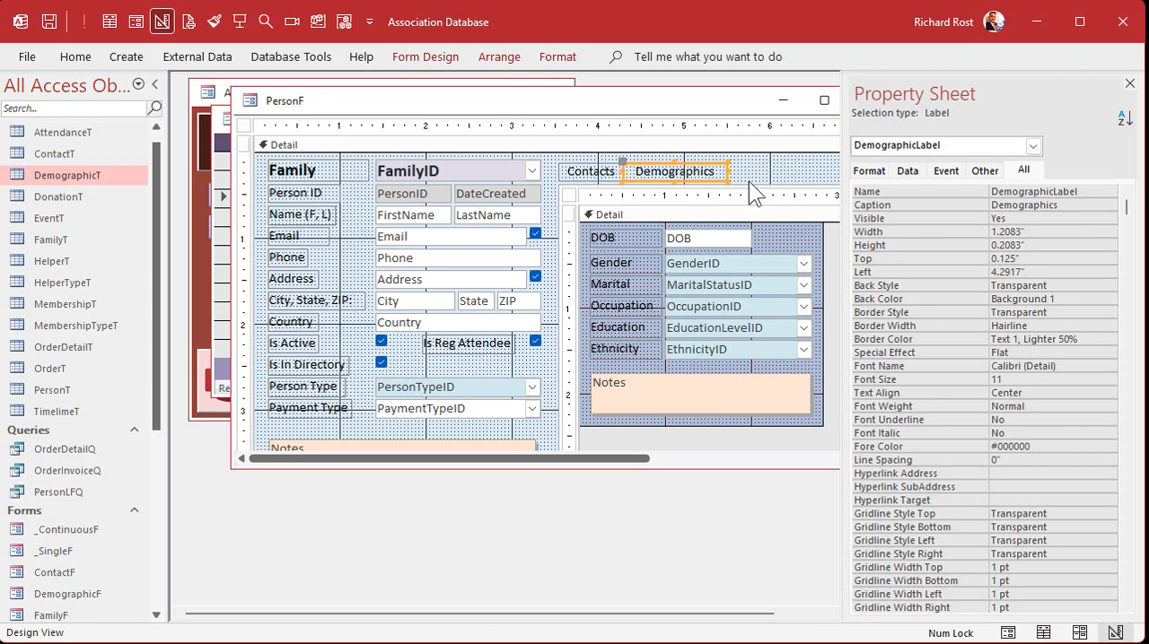
pyautogui.click(760, 168)
# Check the colours used in ContactF, then give the Contacts label on PersonF a matching light red background (#DFA7A5)
pyautogui.click(588, 172)
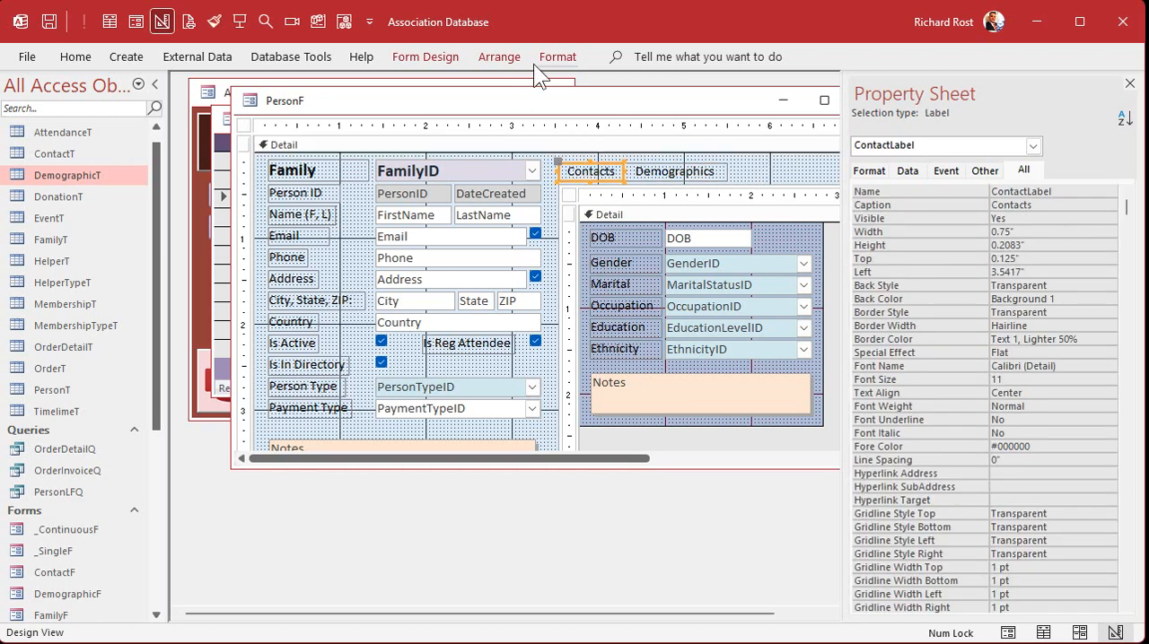
pyautogui.click(556, 57)
pyautogui.click(270, 119)
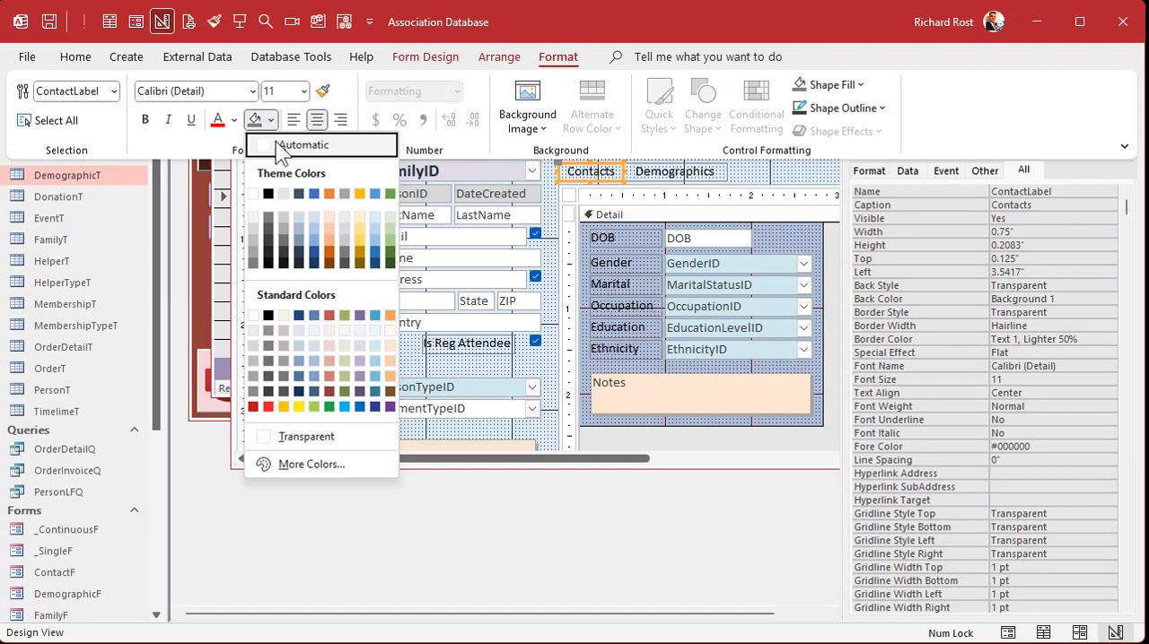
pyautogui.click(234, 563)
pyautogui.doubleClick(74, 571)
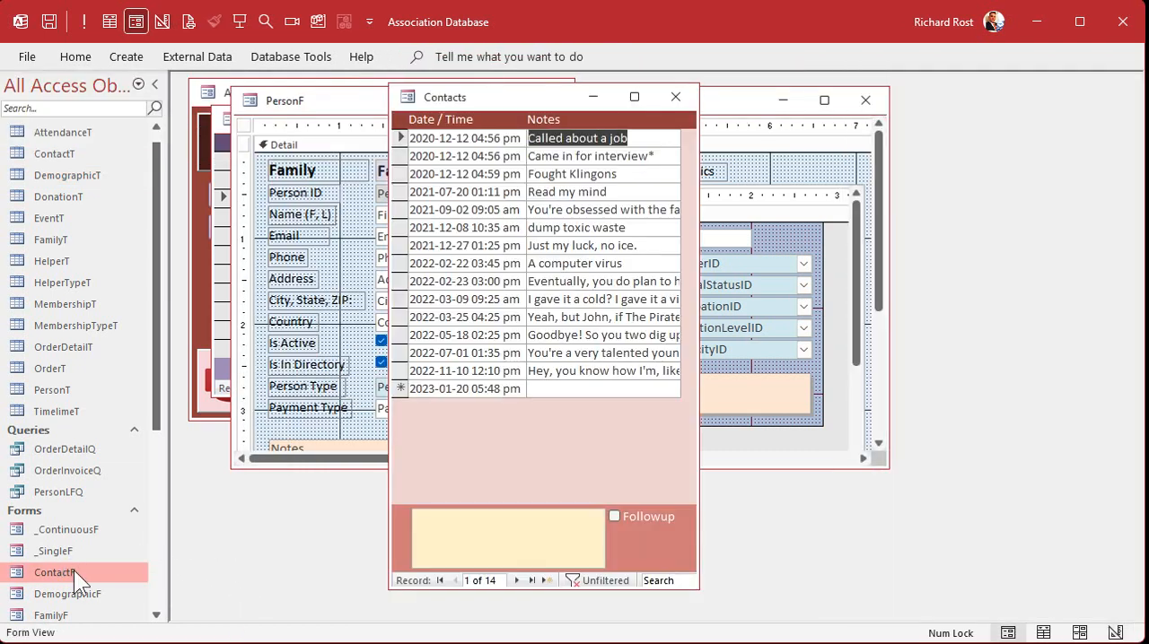
pyautogui.click(768, 167)
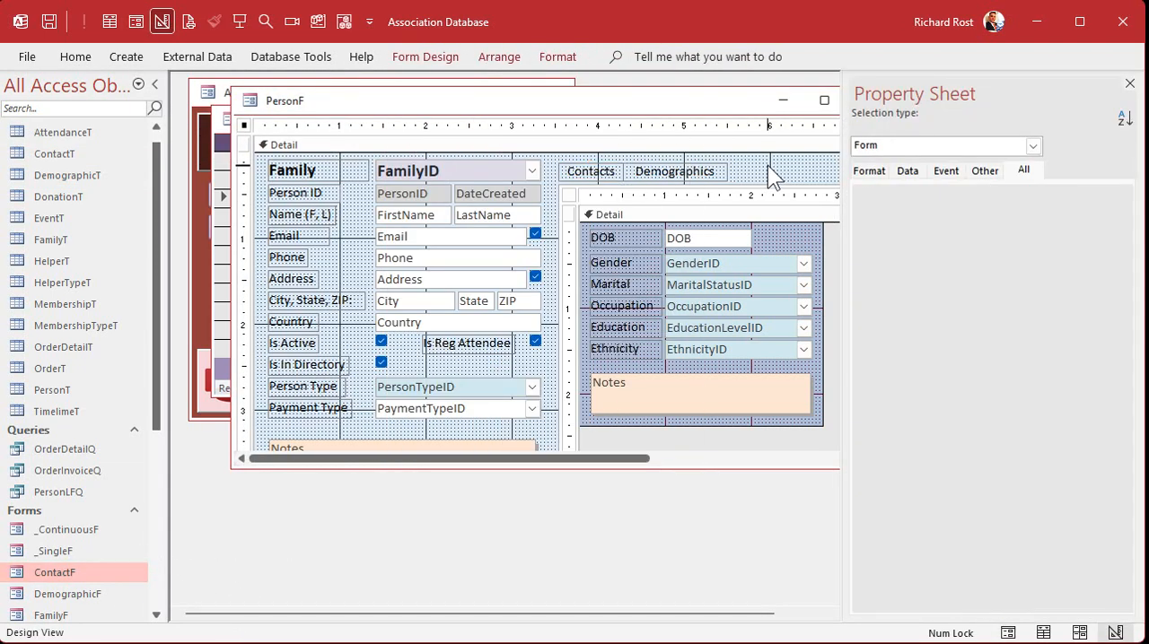
pyautogui.click(589, 170)
pyautogui.click(554, 57)
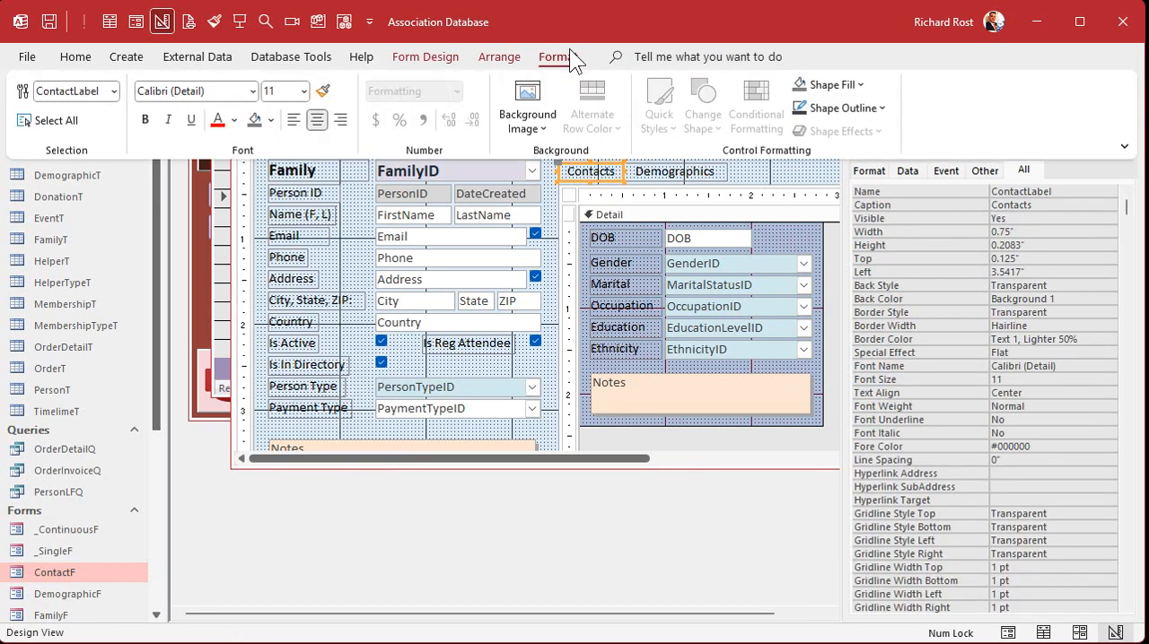
pyautogui.click(270, 119)
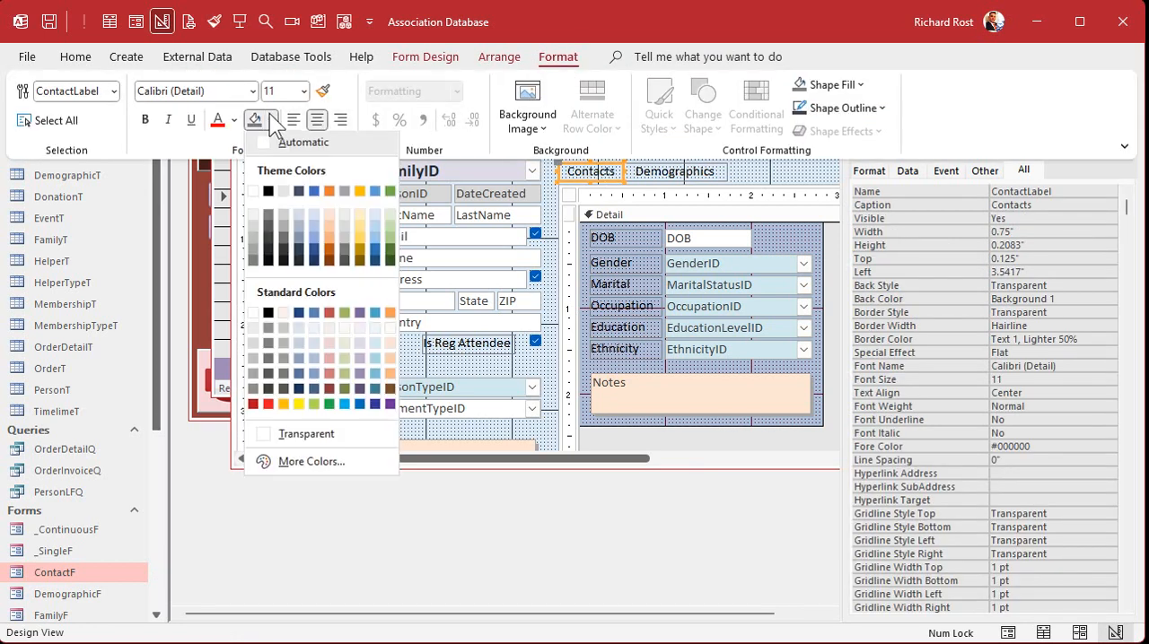
pyautogui.click(331, 363)
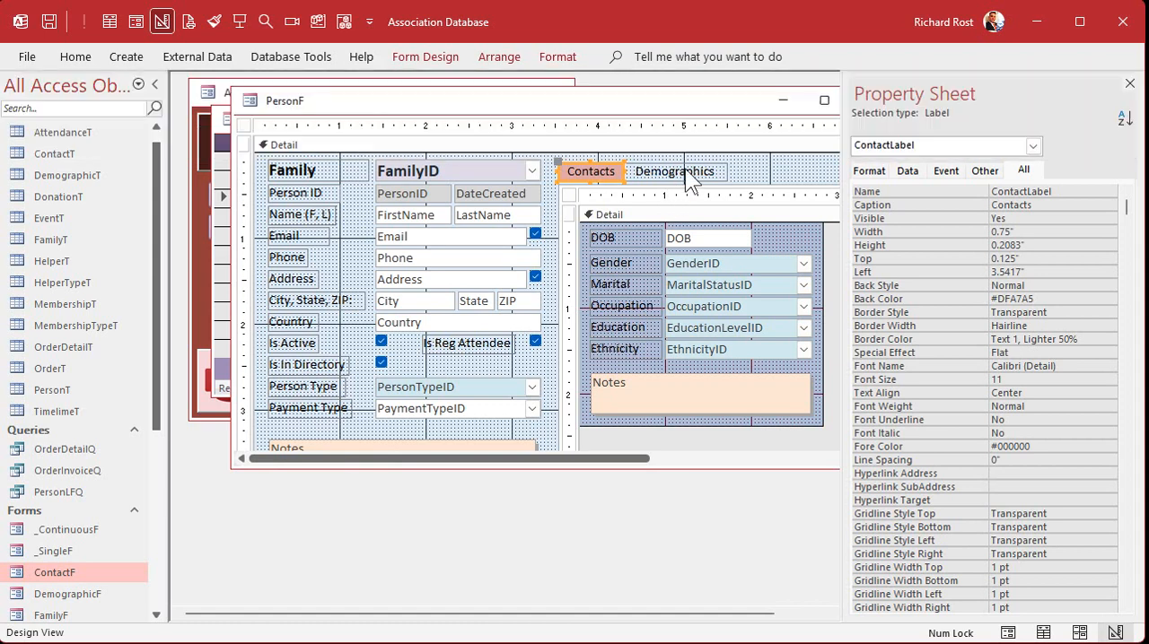
# Give the Demographics label a light blue background (#ADC0D9) to match the demographic subform
pyautogui.click(687, 173)
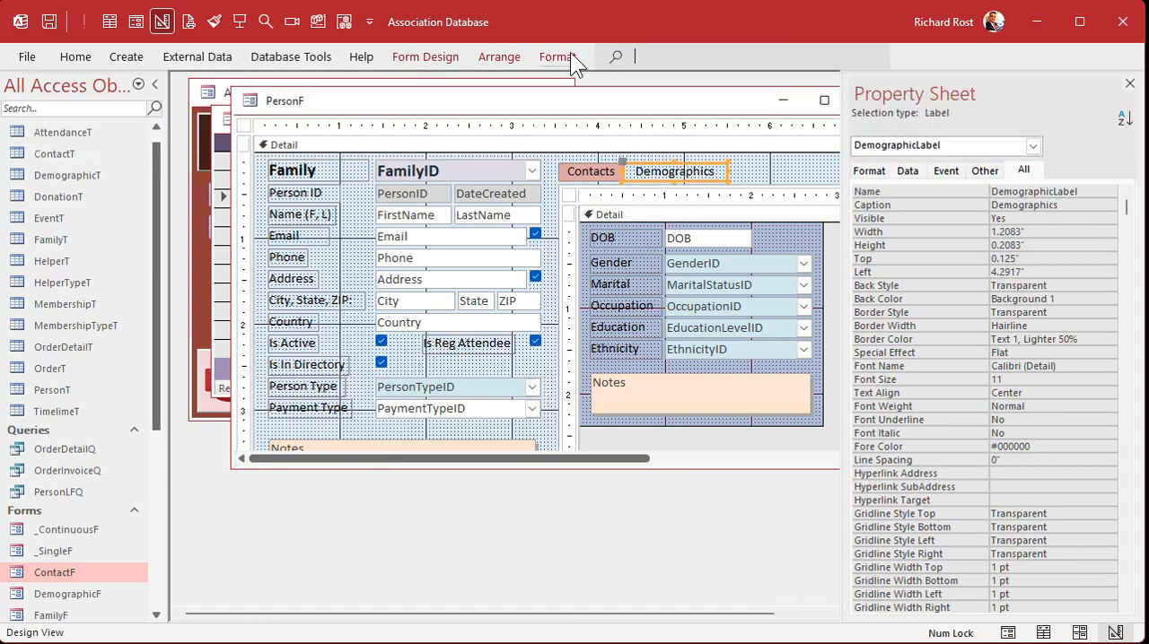
pyautogui.click(557, 57)
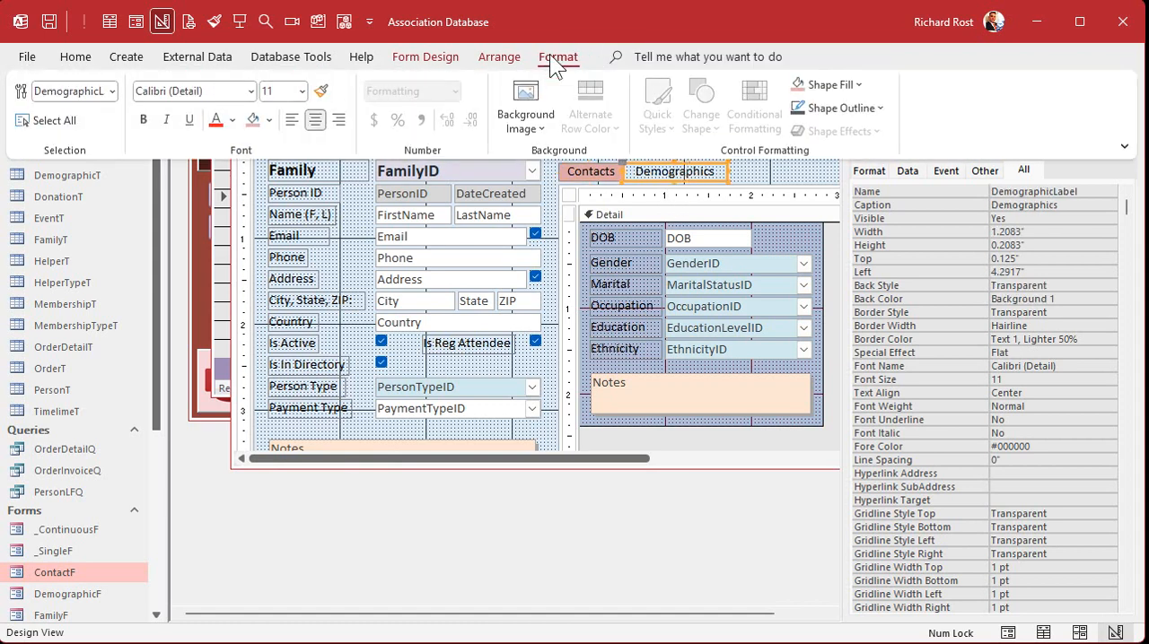
pyautogui.click(271, 121)
pyautogui.click(317, 362)
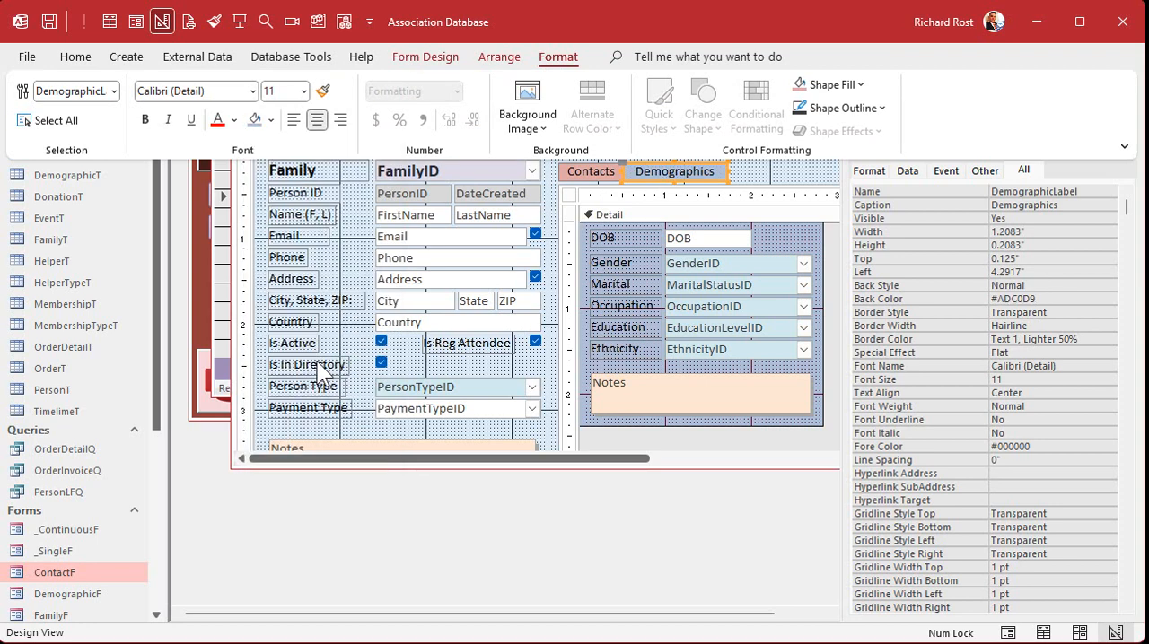
pyautogui.click(777, 173)
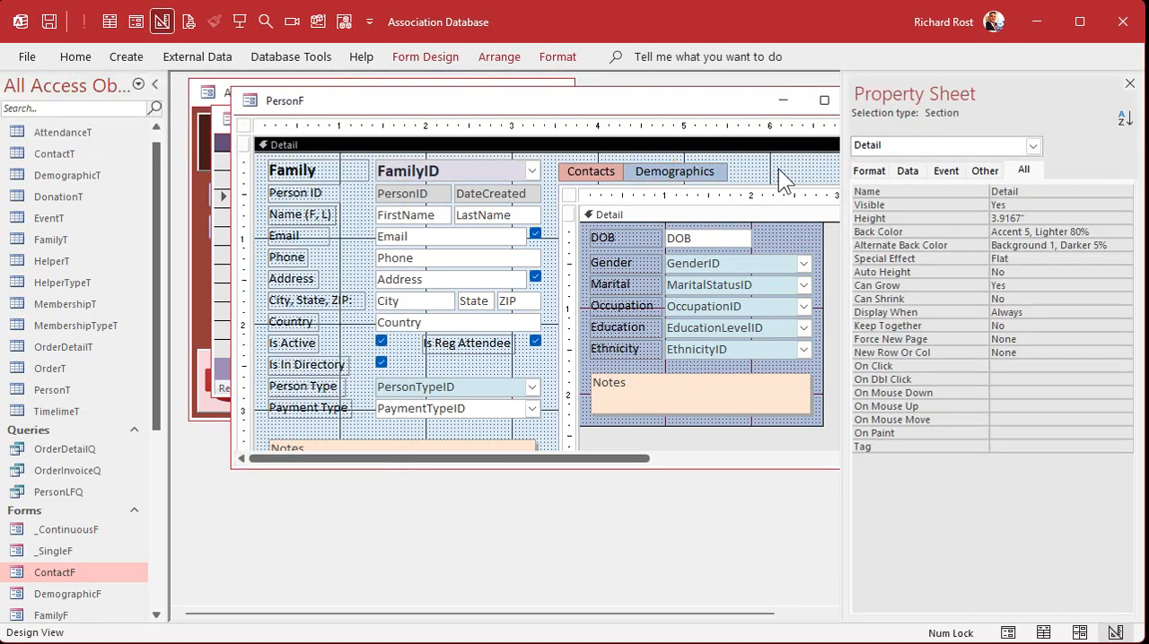
# Rename the subform control on PersonF to SubformControl
pyautogui.click(688, 172)
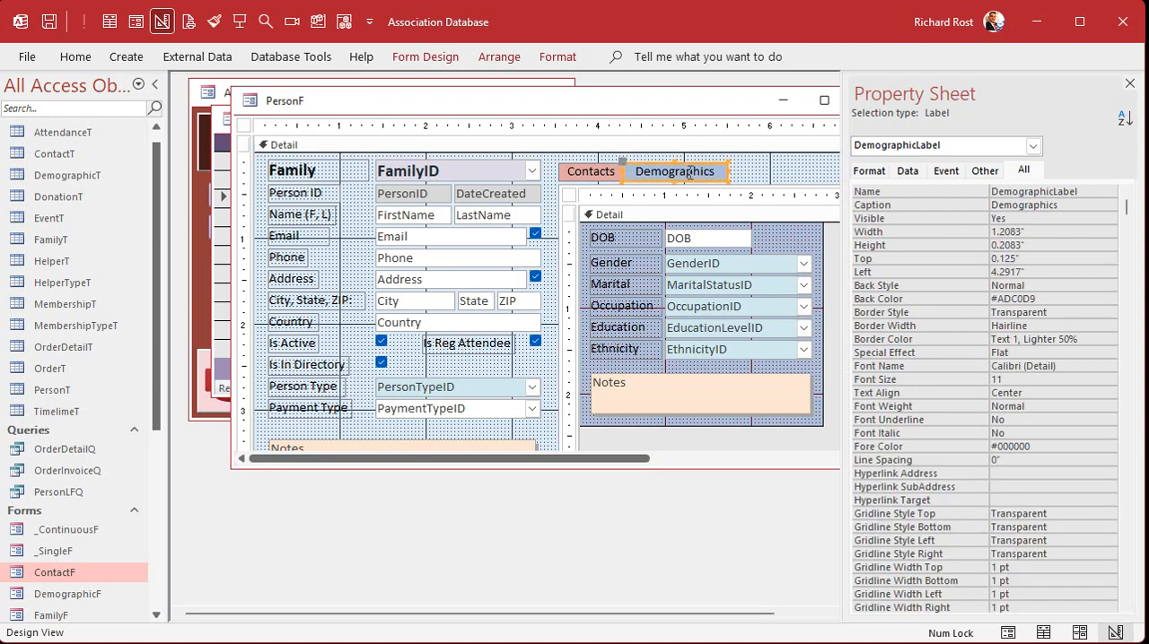
pyautogui.click(768, 186)
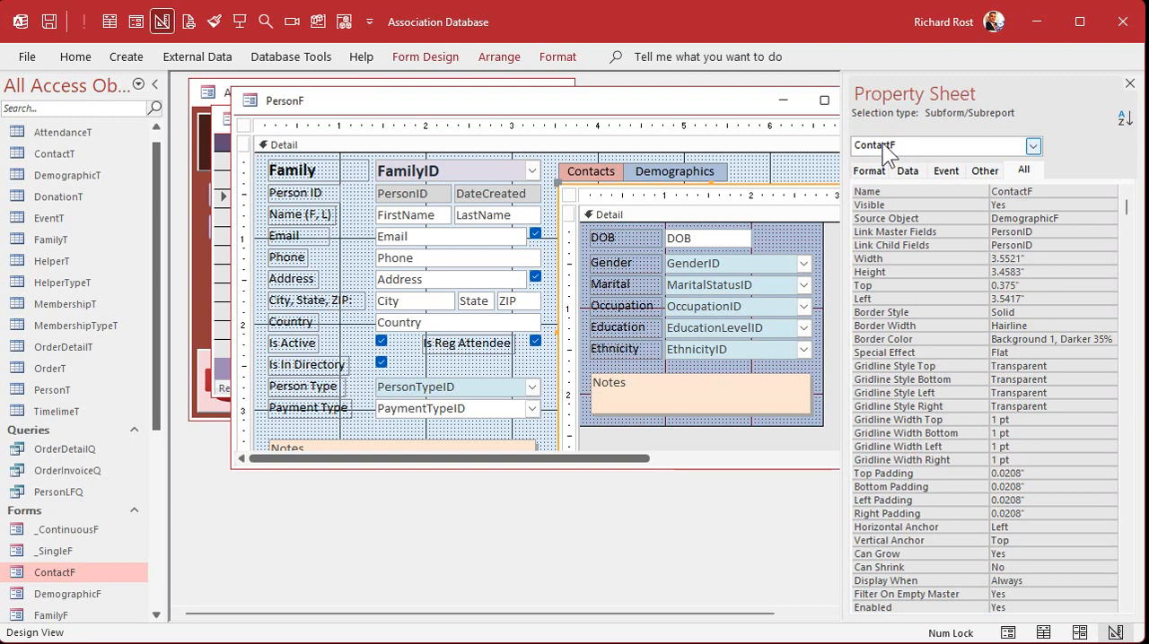
pyautogui.doubleClick(1056, 191)
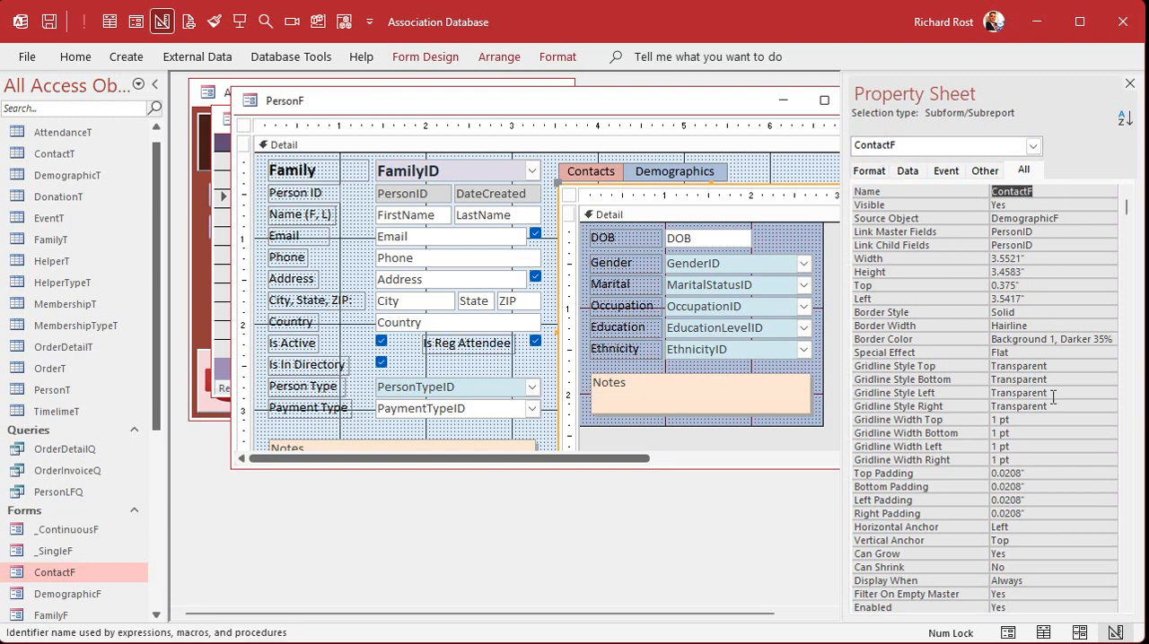
pyautogui.write('SubformControl')
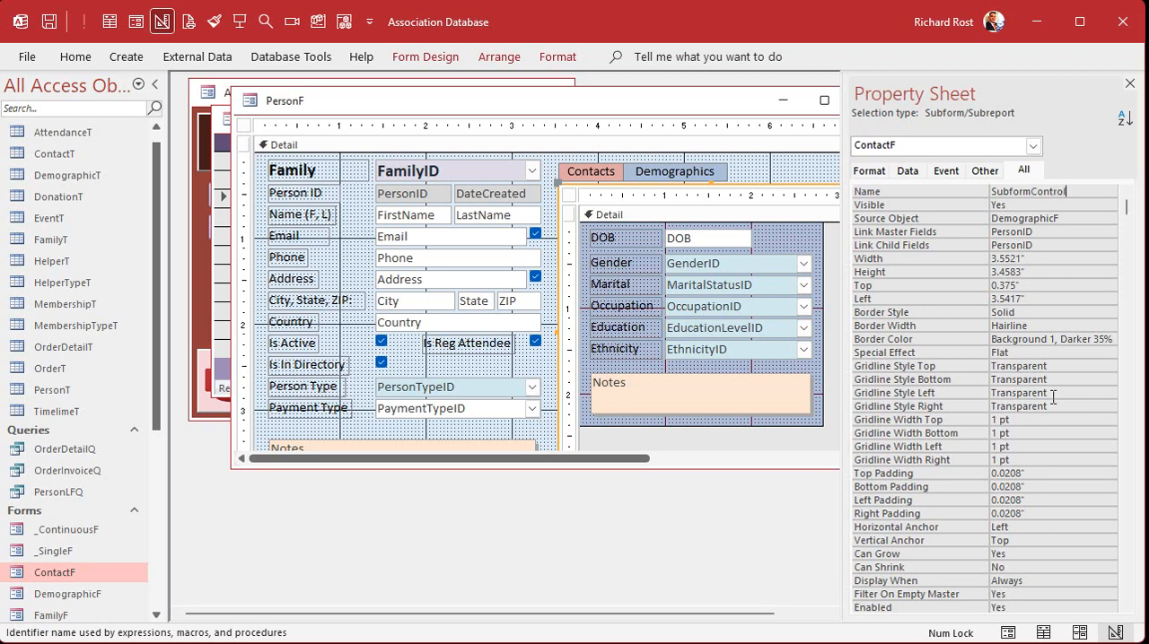
pyautogui.press('Return')
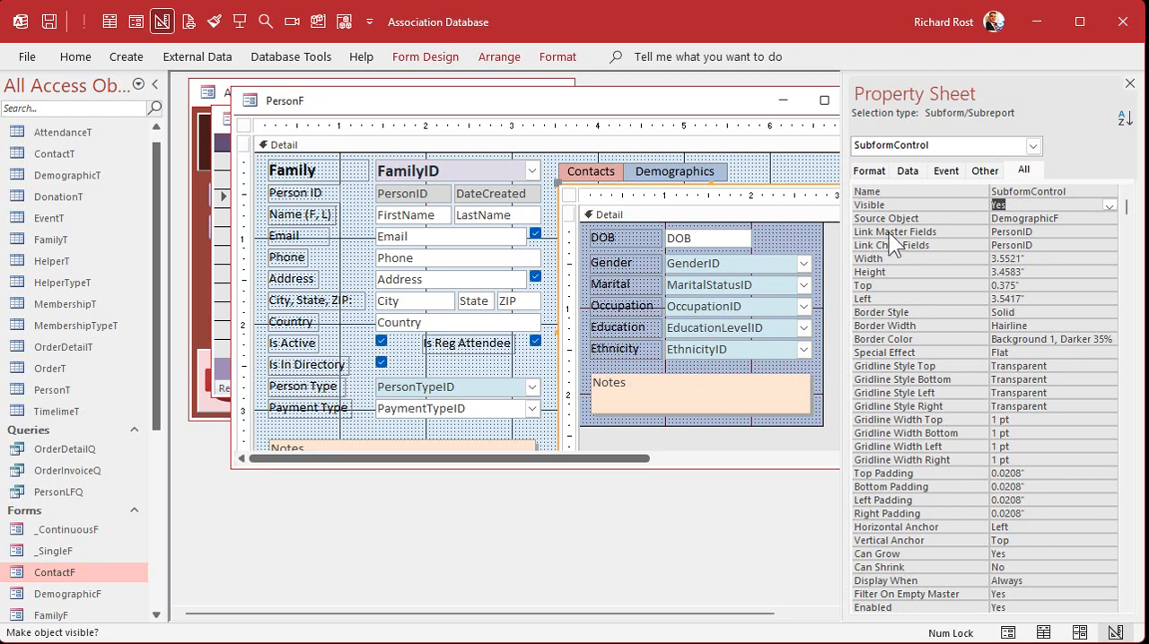
# Create a Click event procedure for DemographicLabel containing SubformControl.SourceObject = "DemographicF"
pyautogui.click(660, 164)
pyautogui.click(945, 172)
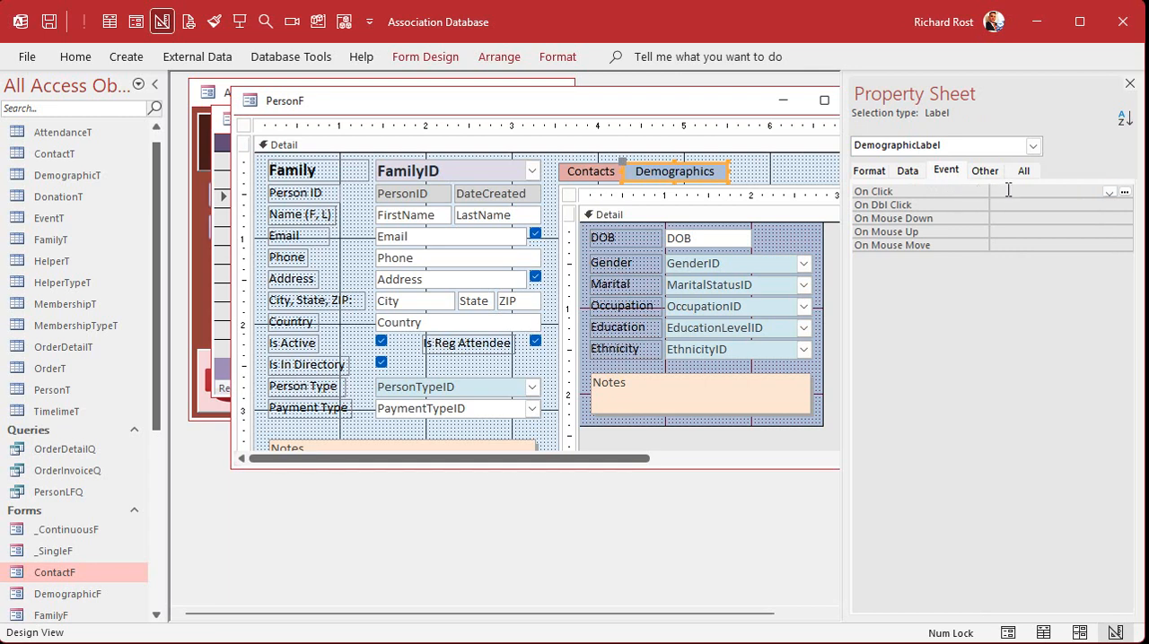
pyautogui.click(1123, 190)
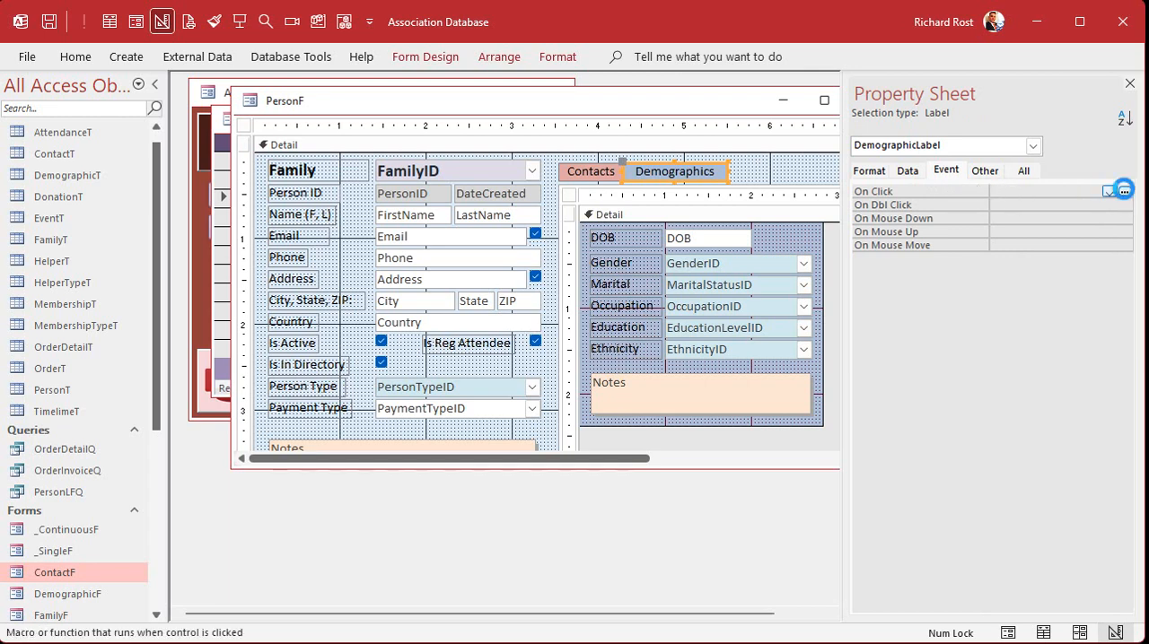
pyautogui.press('Return')
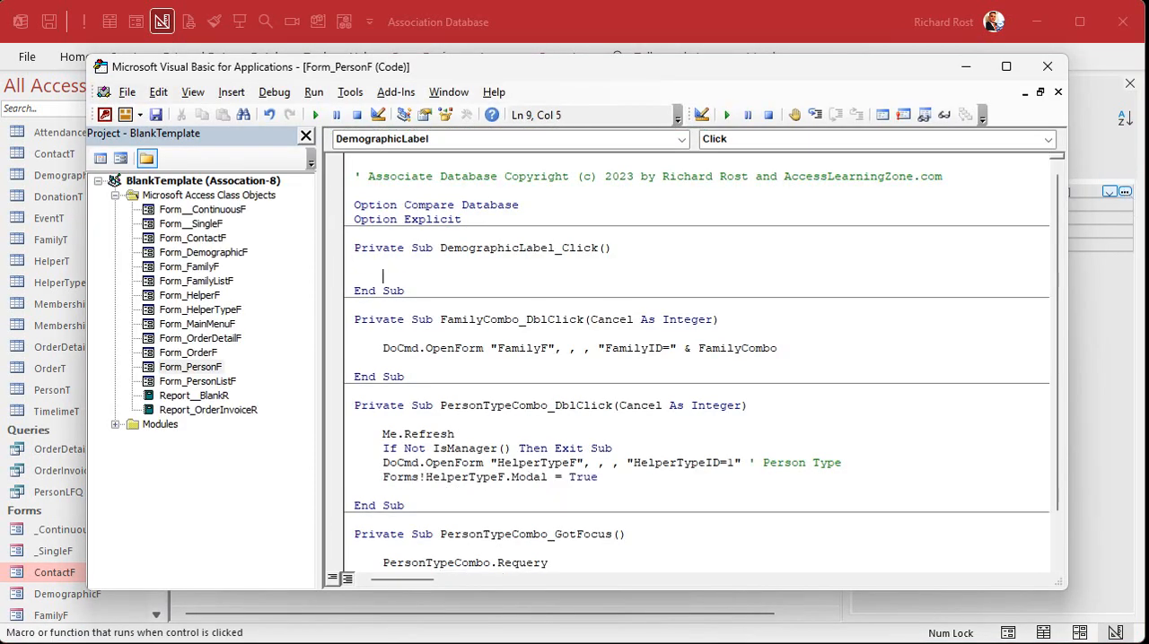
pyautogui.write('subformcontrol.sour')
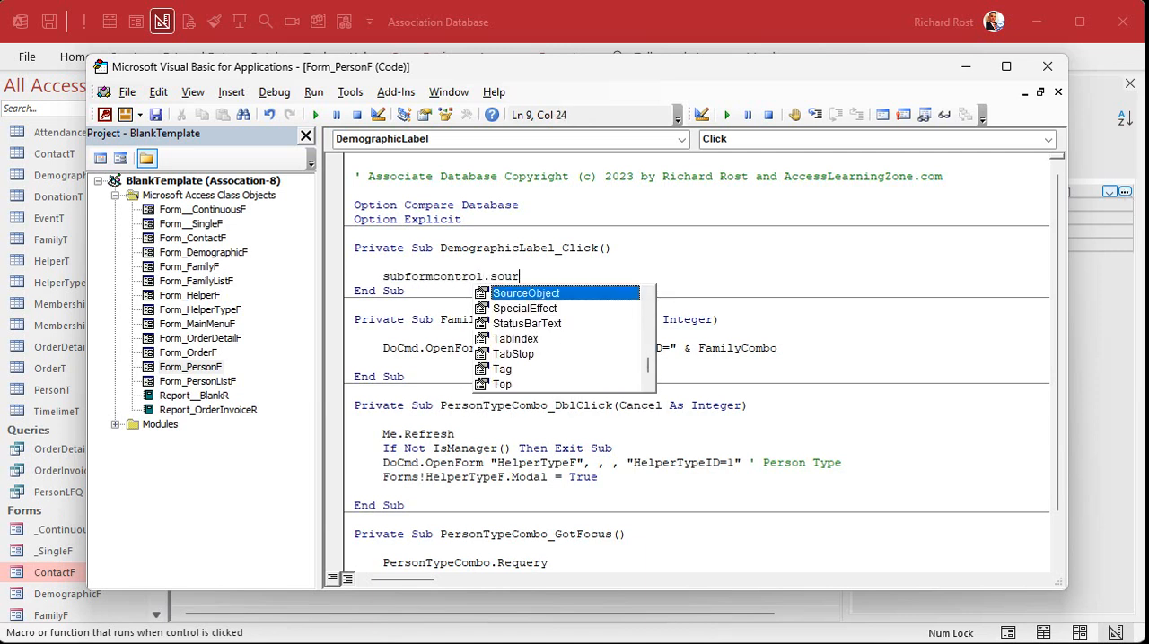
pyautogui.write('ceObject = "Demog')
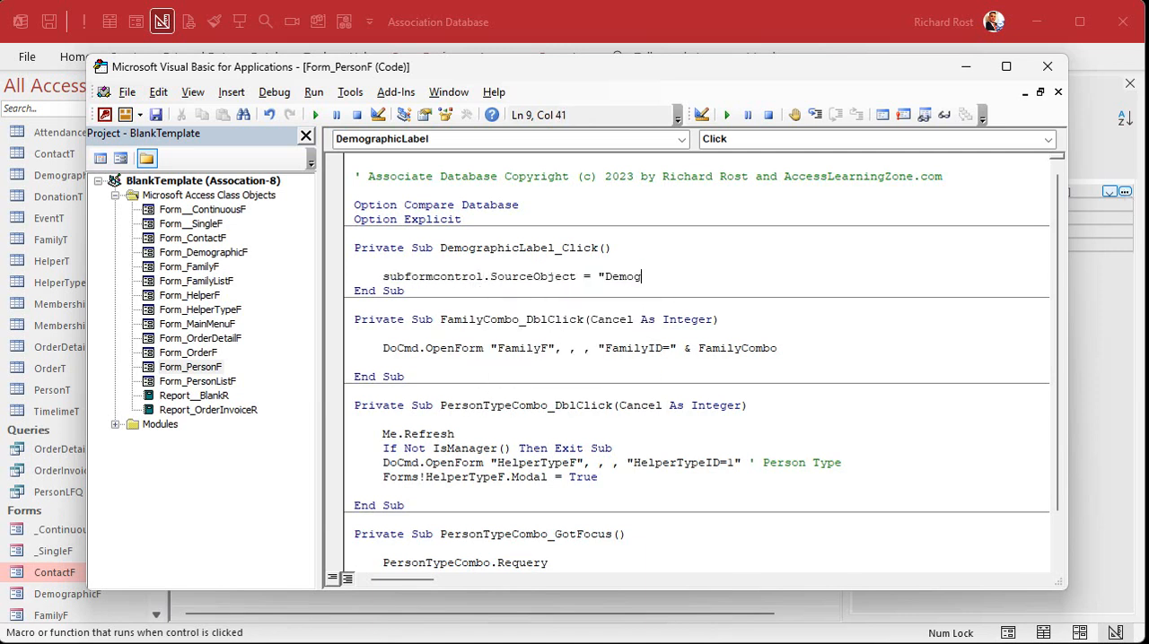
pyautogui.write('raphicF"')
pyautogui.press('Return')
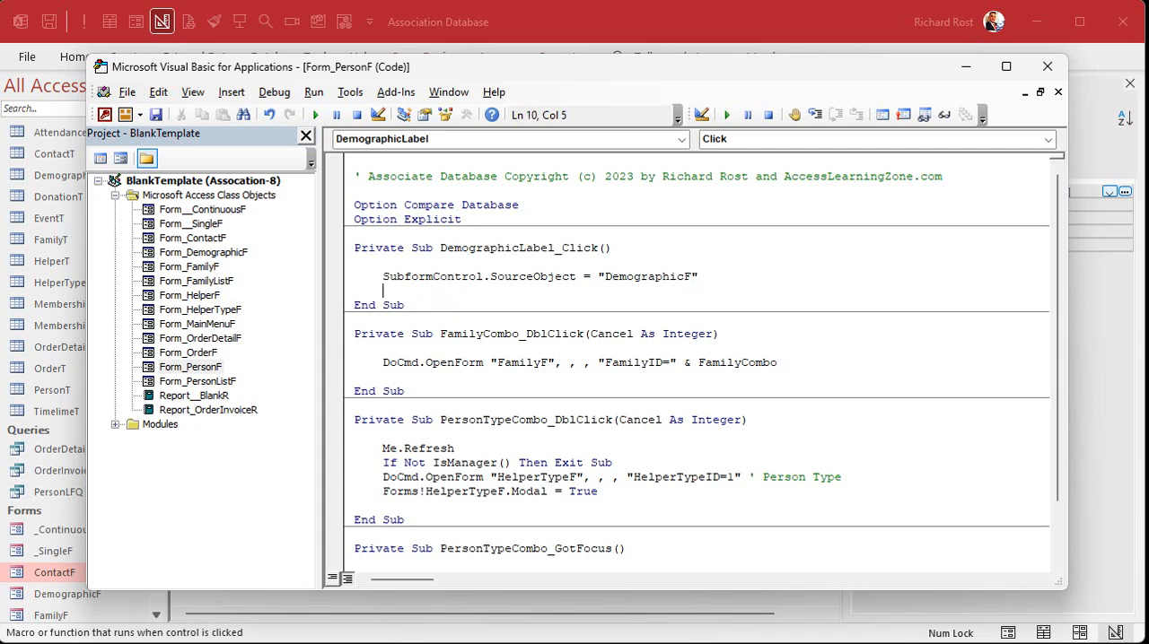
# Create a Click event procedure for ContactLabel and copy the SubformControl.SourceObject line from DemographicLabel_Click into it
pyautogui.click(383, 276)
pyautogui.moveTo(382, 276); pyautogui.dragTo(752, 275)
pyautogui.hotkey('ctrl', 'c')
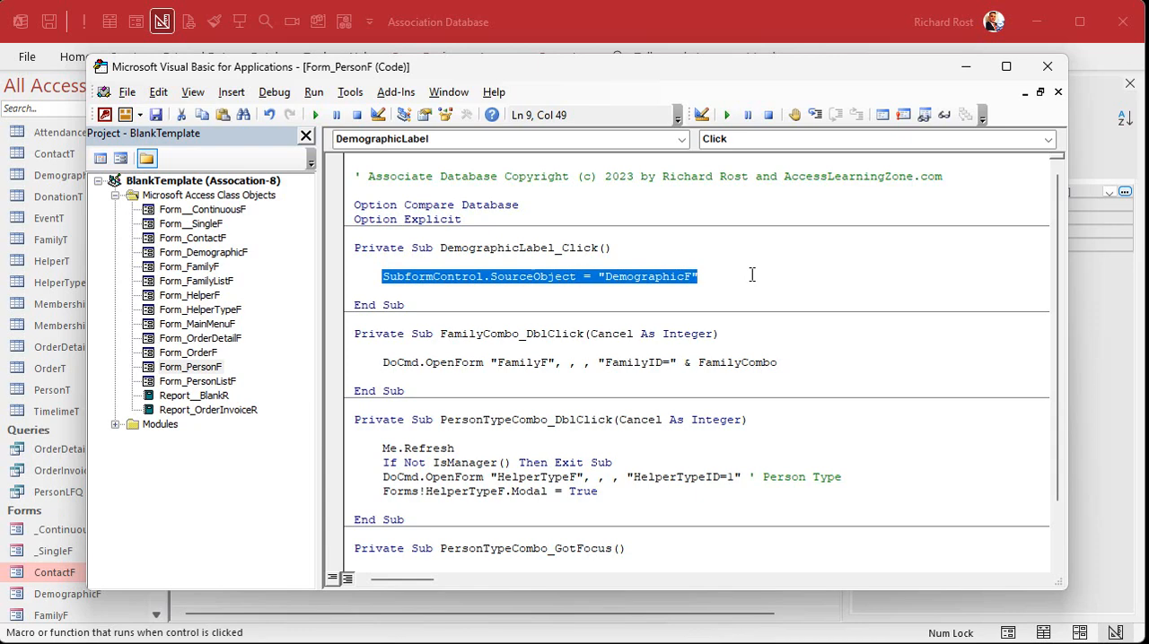
pyautogui.click(688, 28)
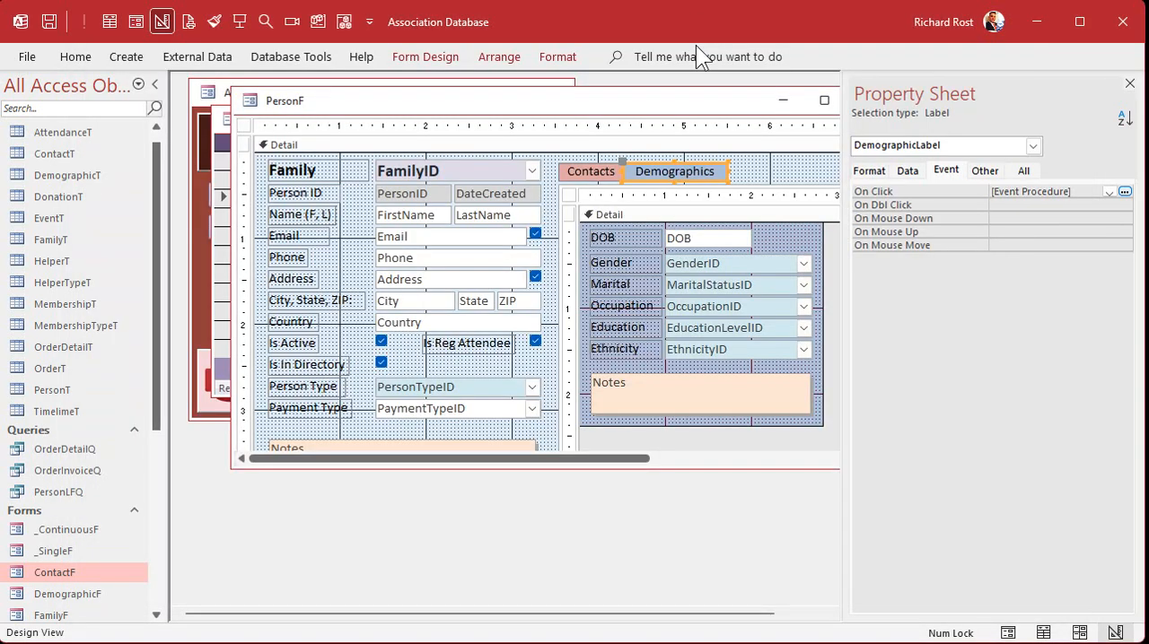
pyautogui.click(610, 175)
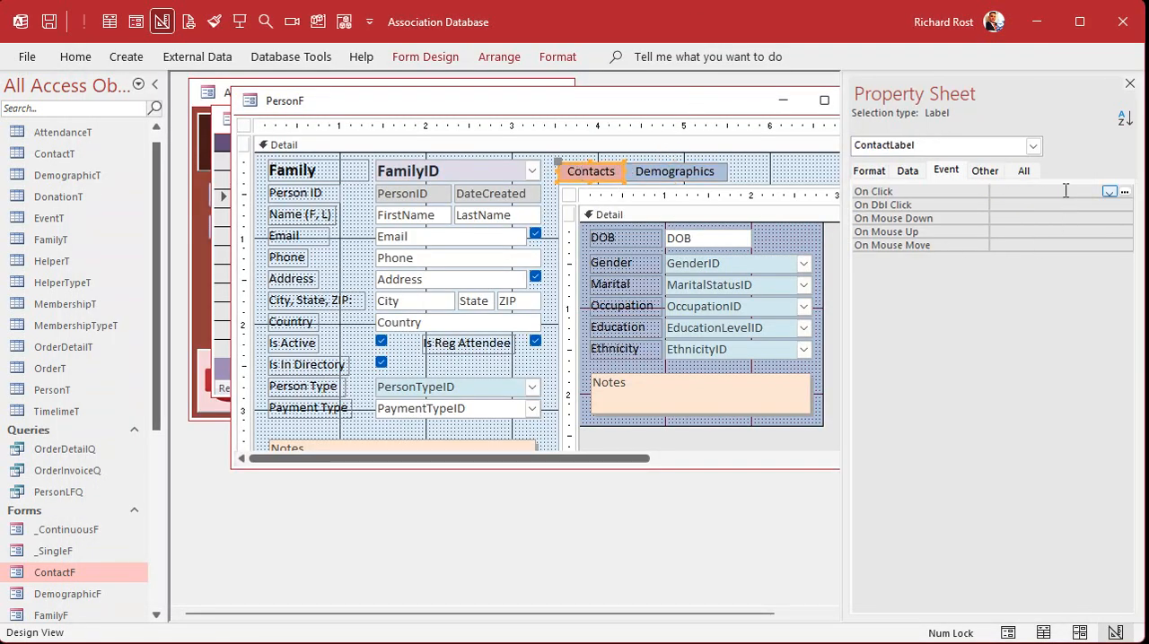
pyautogui.click(1100, 191)
pyautogui.click(1124, 191)
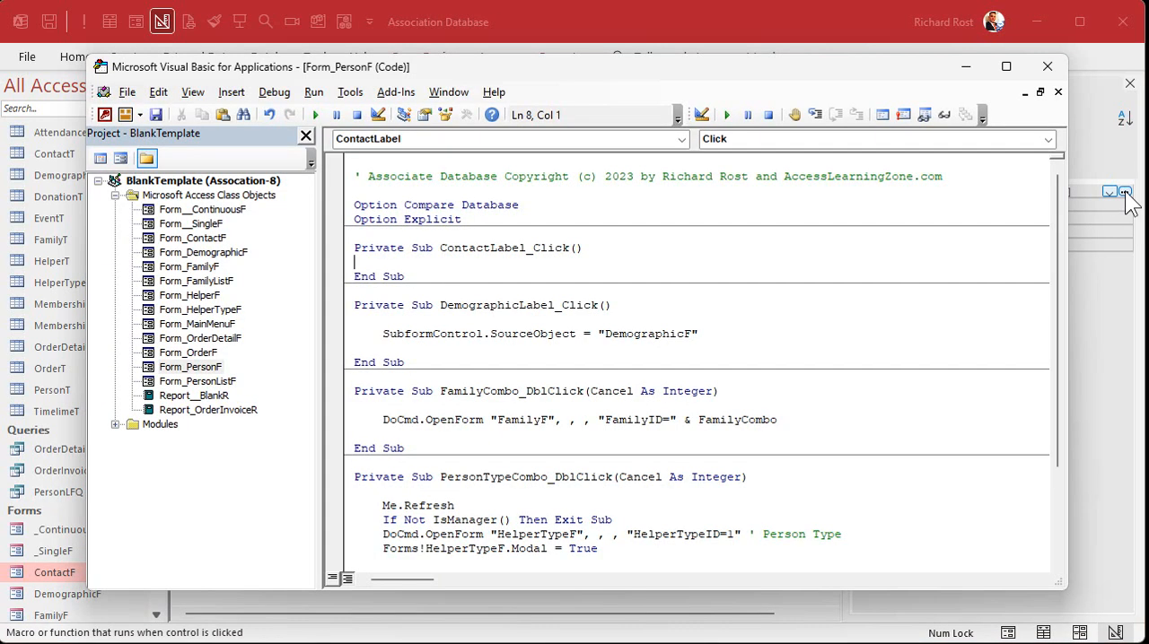
pyautogui.hotkey('ctrl', 'v')
pyautogui.press('Return')
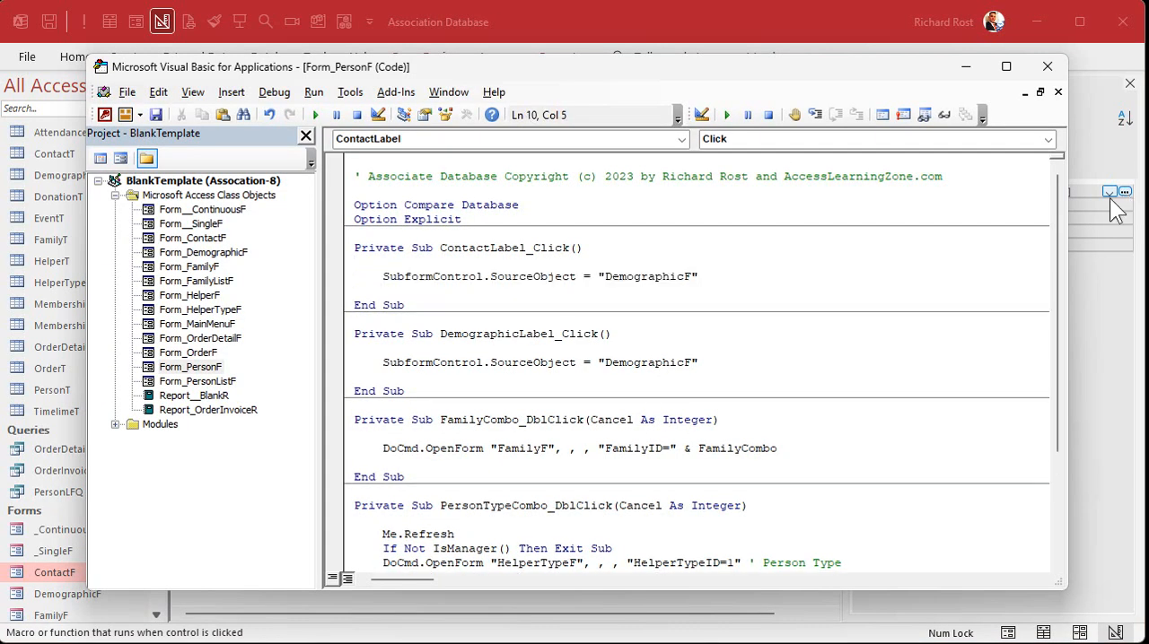
# Set the source object assigned in ContactLabel_Click to "ContactF" and return to the PersonF design
pyautogui.doubleClick(640, 276)
pyautogui.write('Contact')
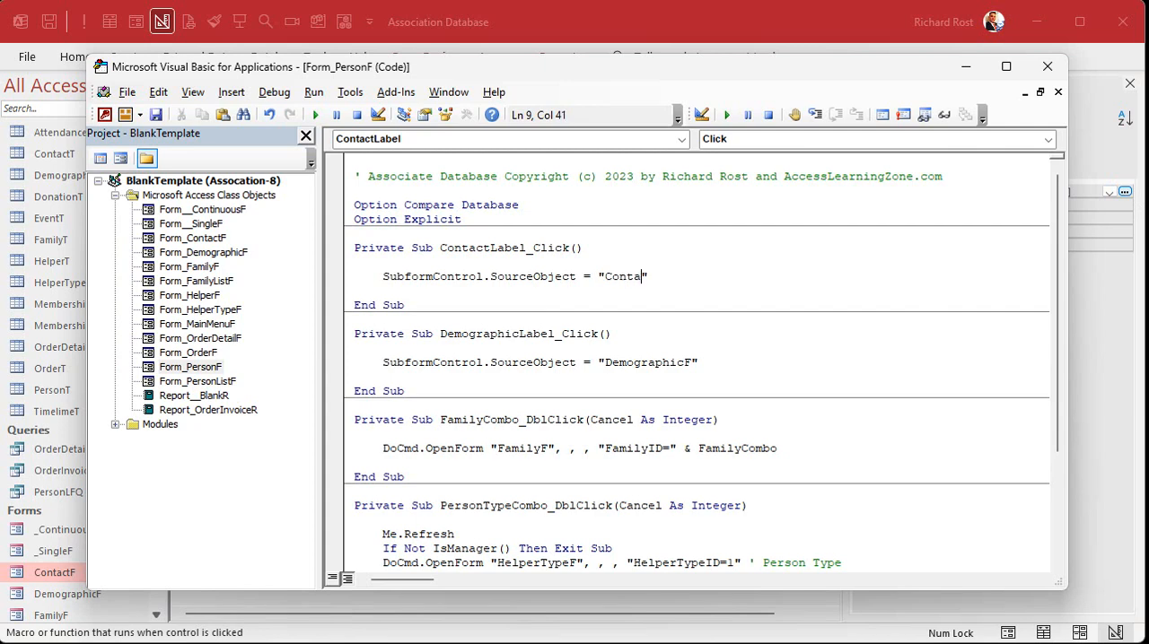
pyautogui.write('F')
pyautogui.click(576, 21)
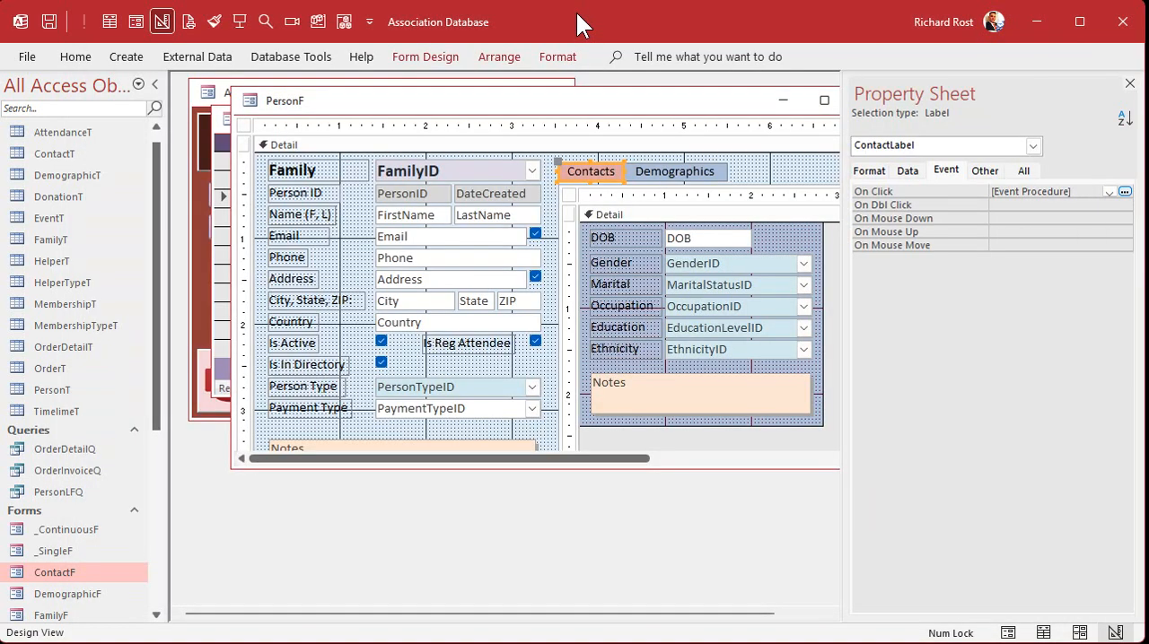
# Set the Source Object property of SubformControl to ContactF, then close the property sheet and PersonF
pyautogui.click(765, 183)
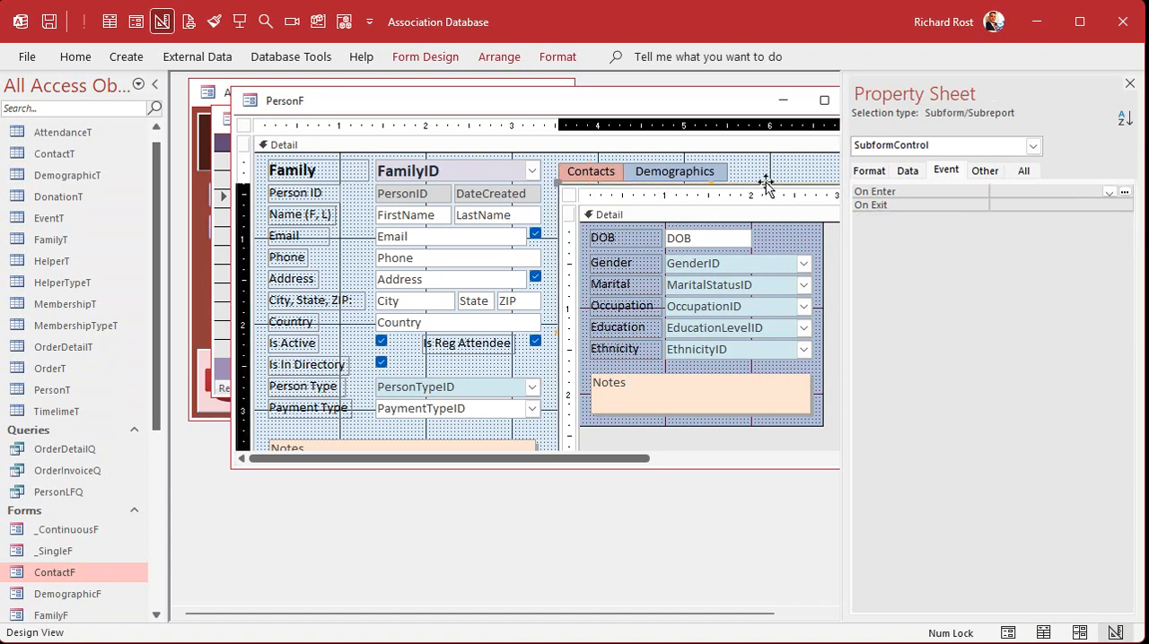
pyautogui.click(1028, 170)
pyautogui.click(1063, 218)
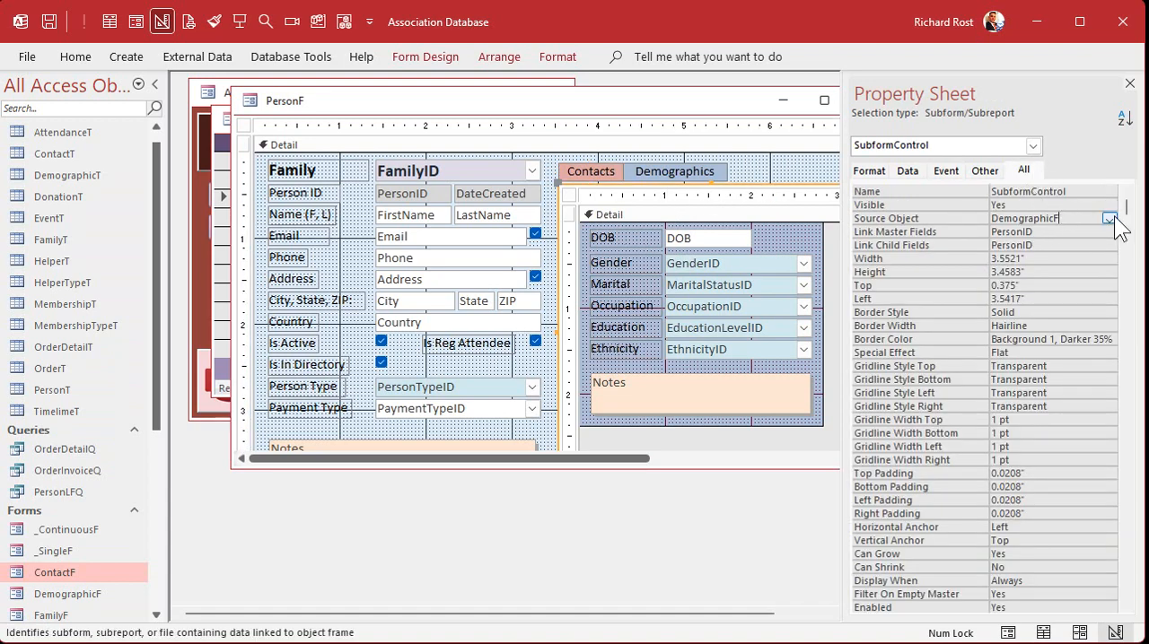
pyautogui.click(1110, 219)
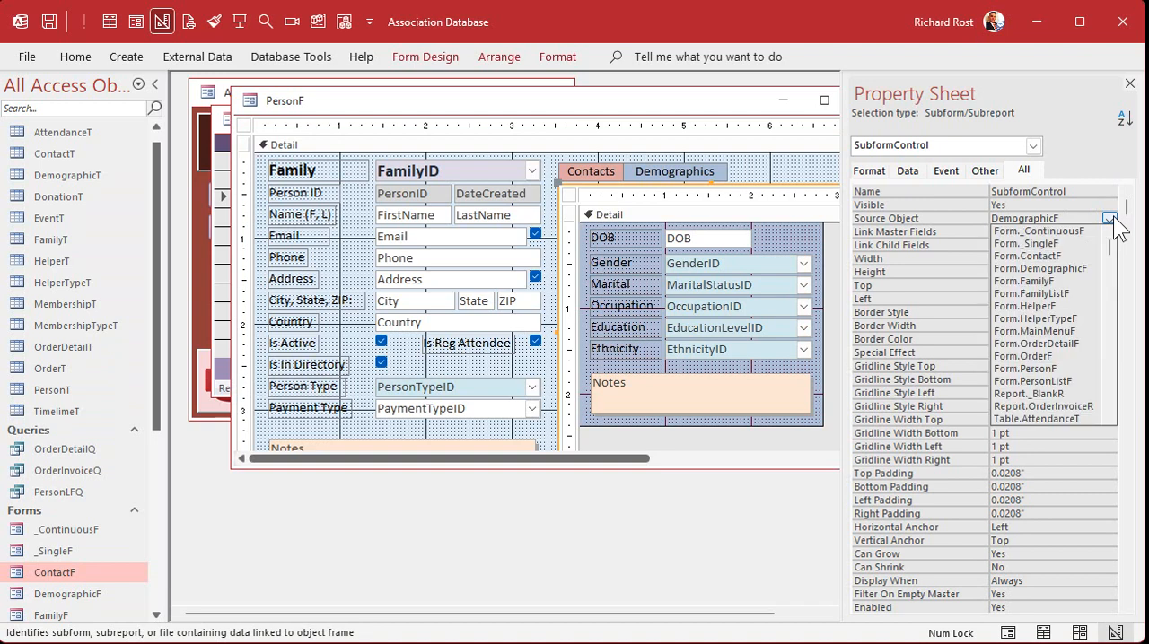
pyautogui.click(1041, 255)
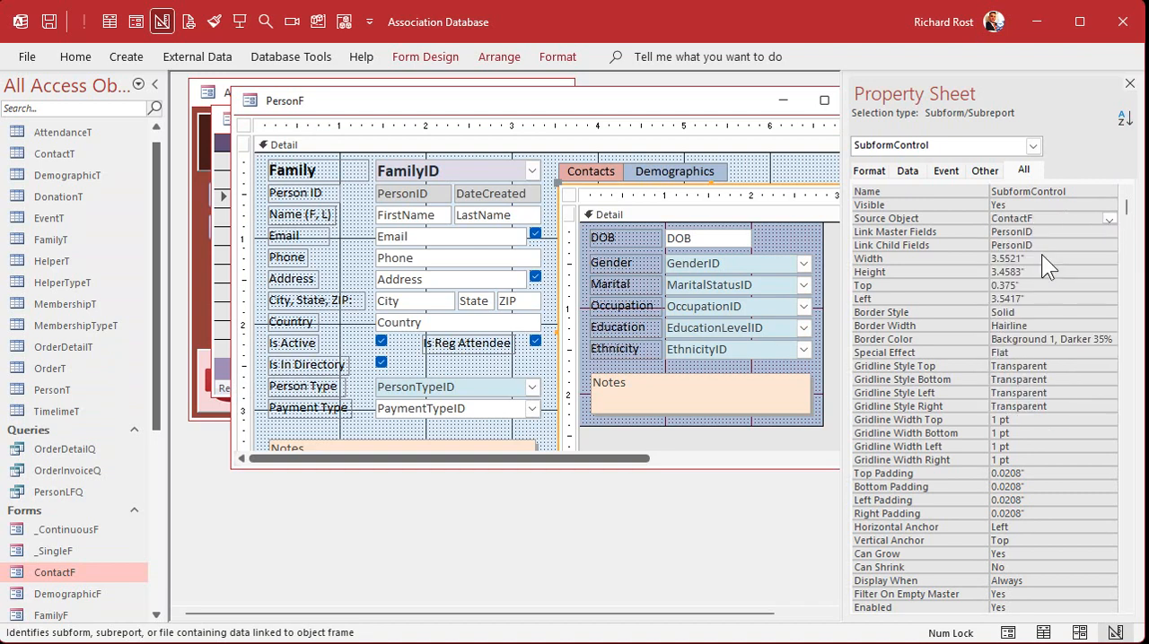
pyautogui.click(775, 168)
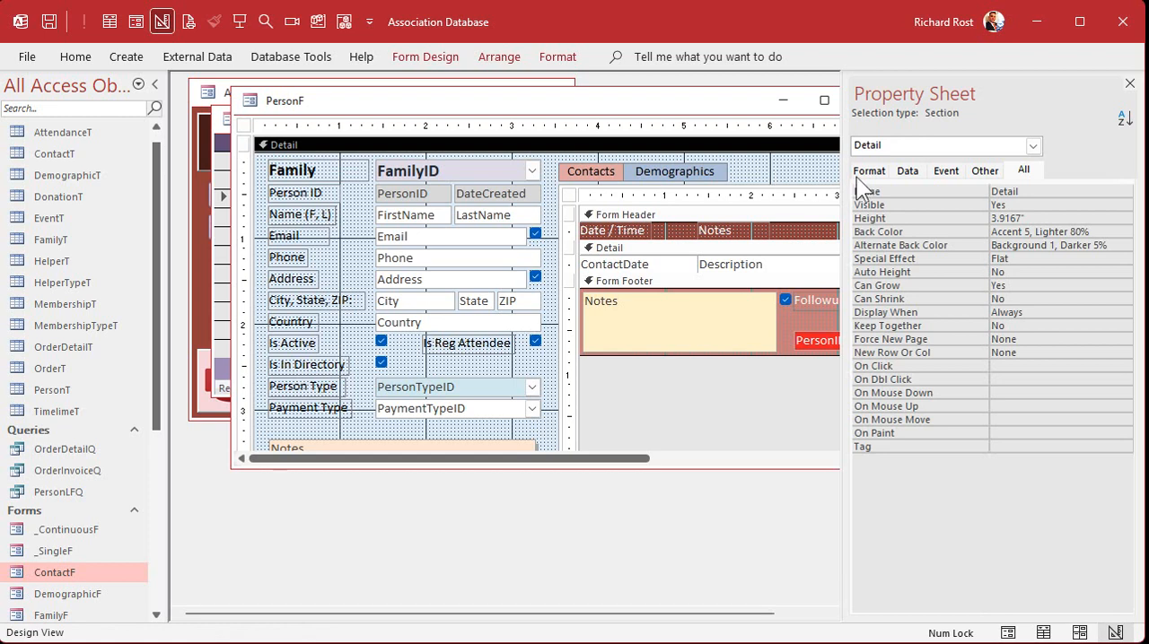
pyautogui.click(1129, 83)
pyautogui.click(876, 103)
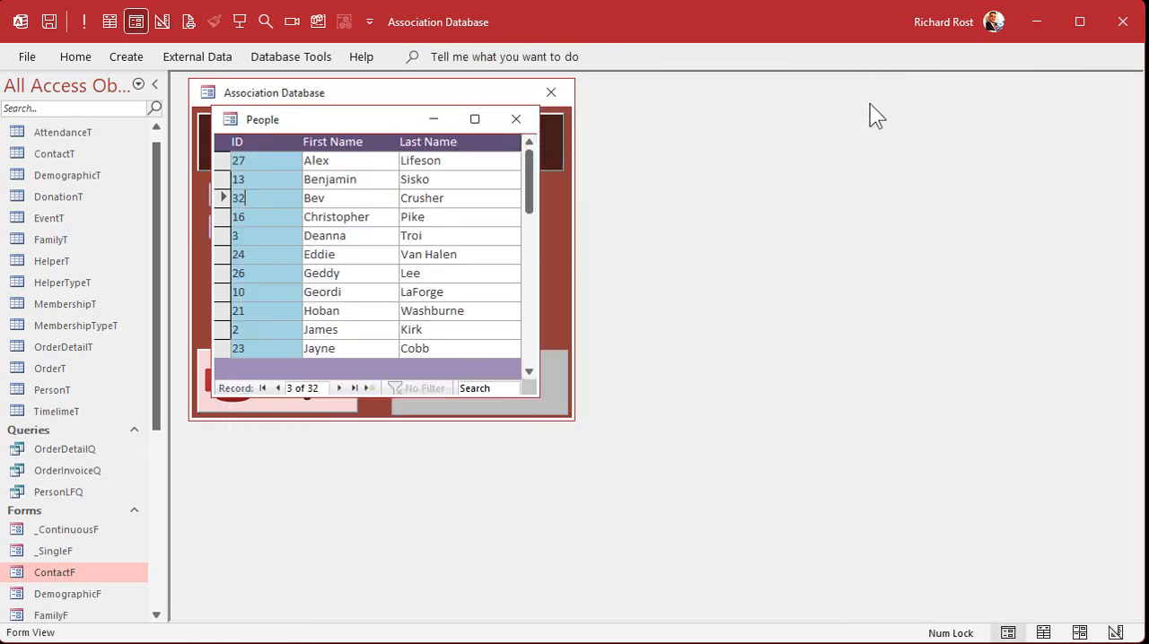
# Open the current person's record from the People list and test switching the subform repeatedly between Demographics and Contacts
pyautogui.doubleClick(279, 198)
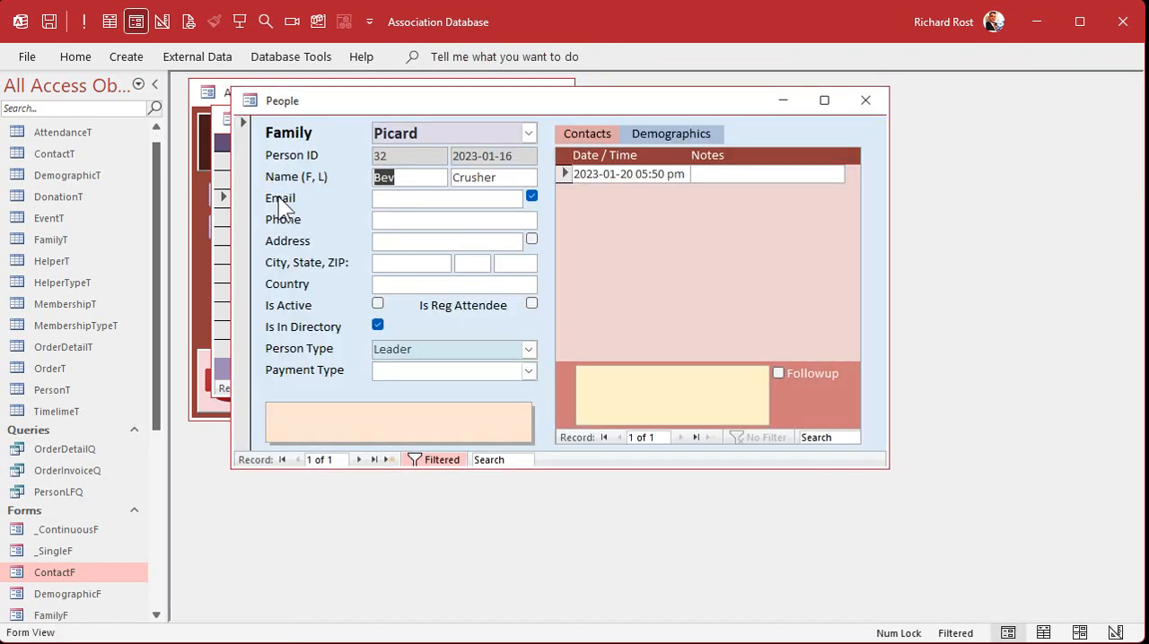
pyautogui.click(670, 135)
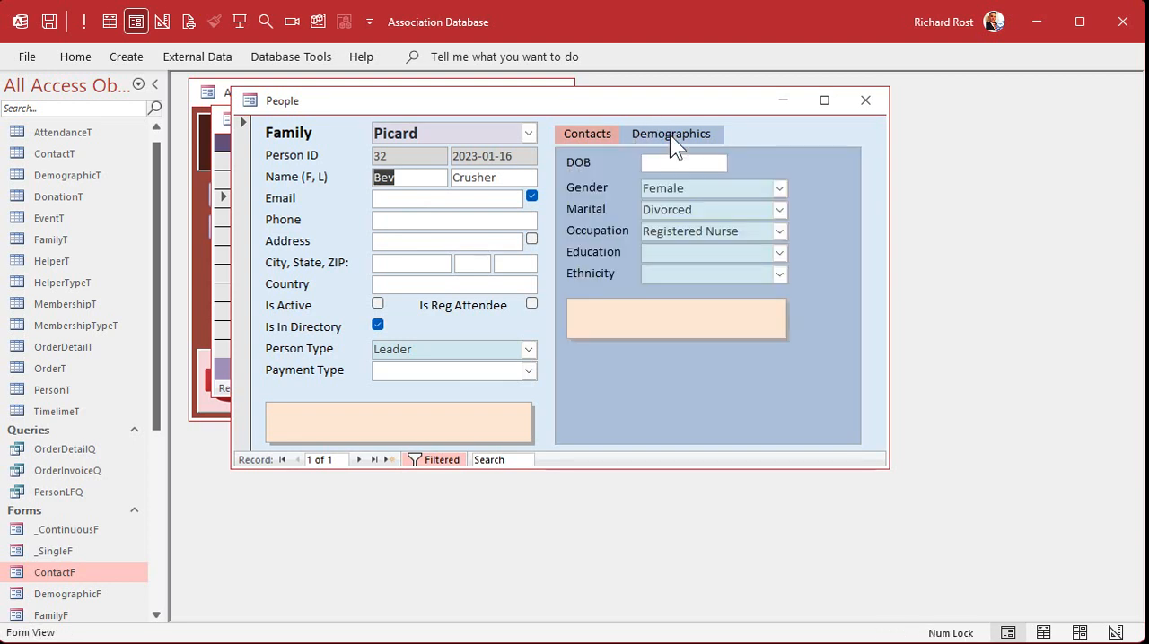
pyautogui.click(598, 131)
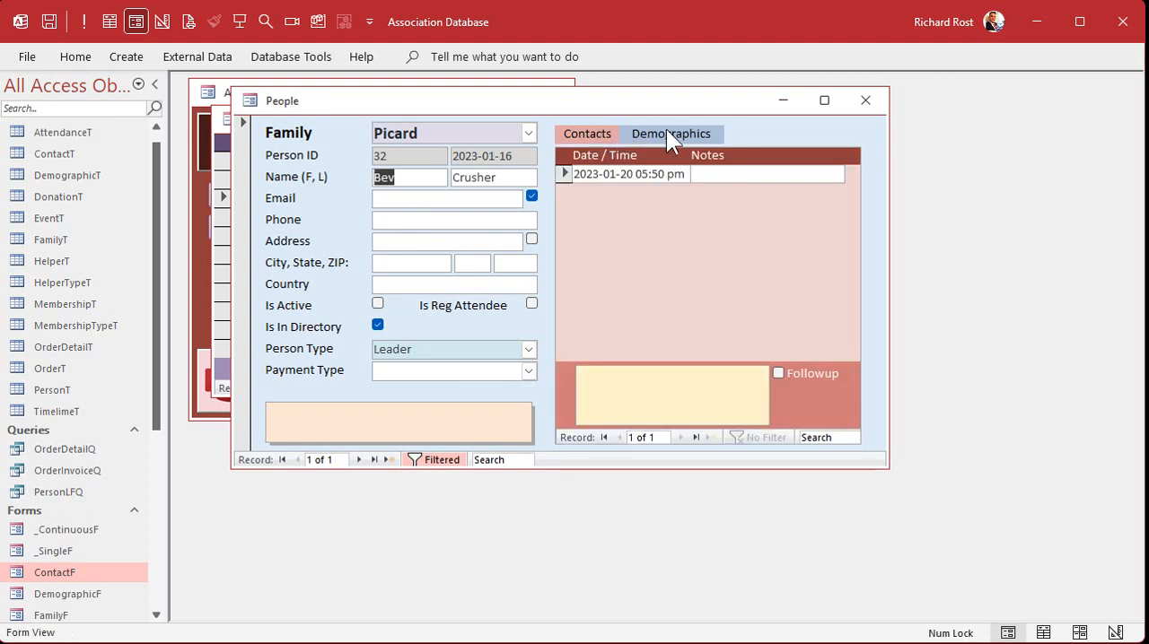
pyautogui.click(666, 131)
pyautogui.click(590, 137)
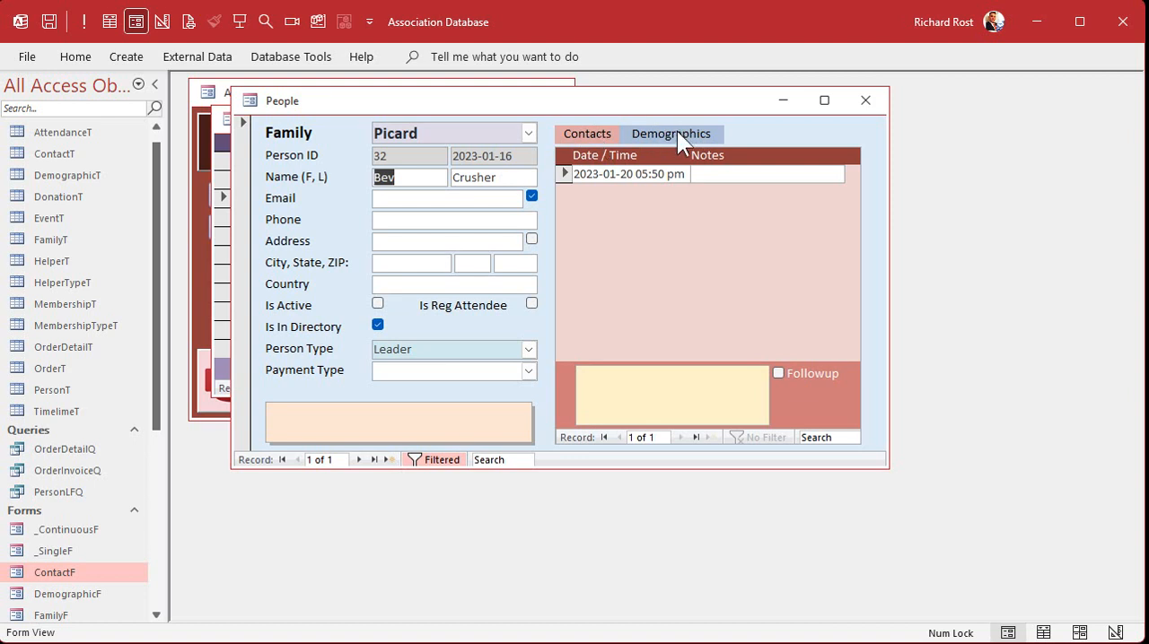
pyautogui.click(677, 131)
pyautogui.click(574, 130)
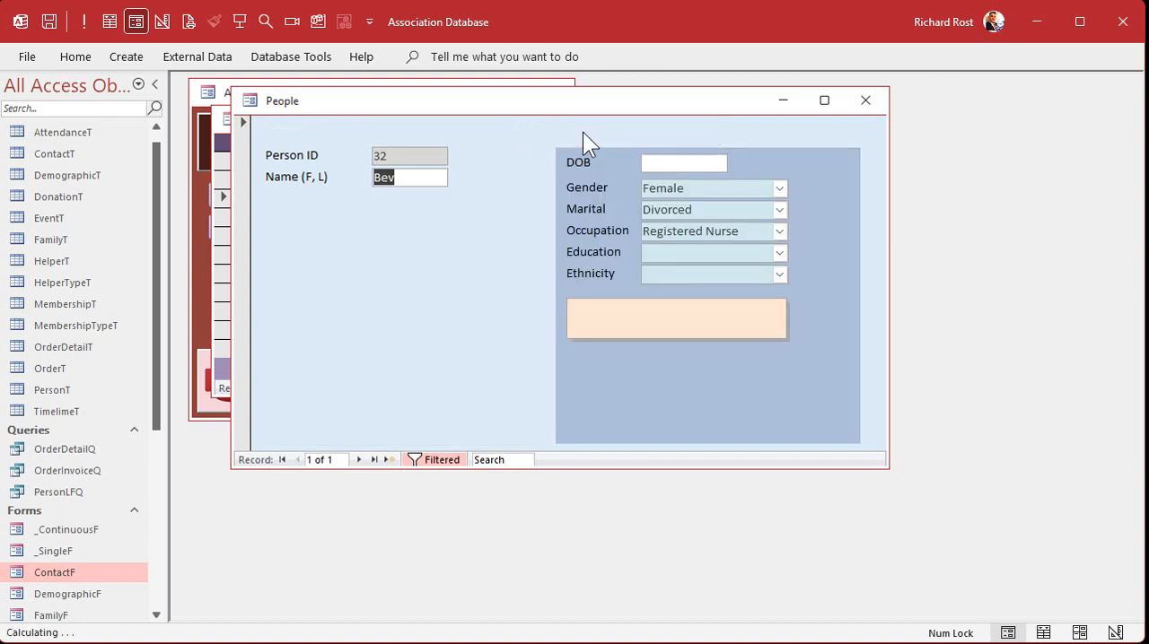
pyautogui.click(677, 135)
pyautogui.click(594, 139)
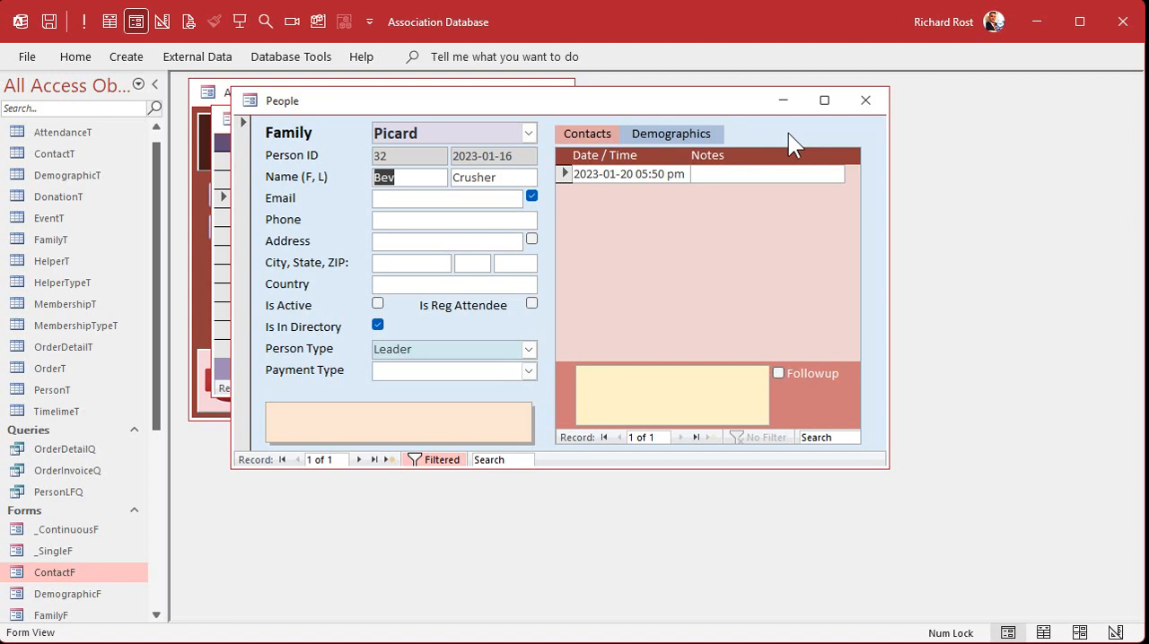
pyautogui.click(675, 136)
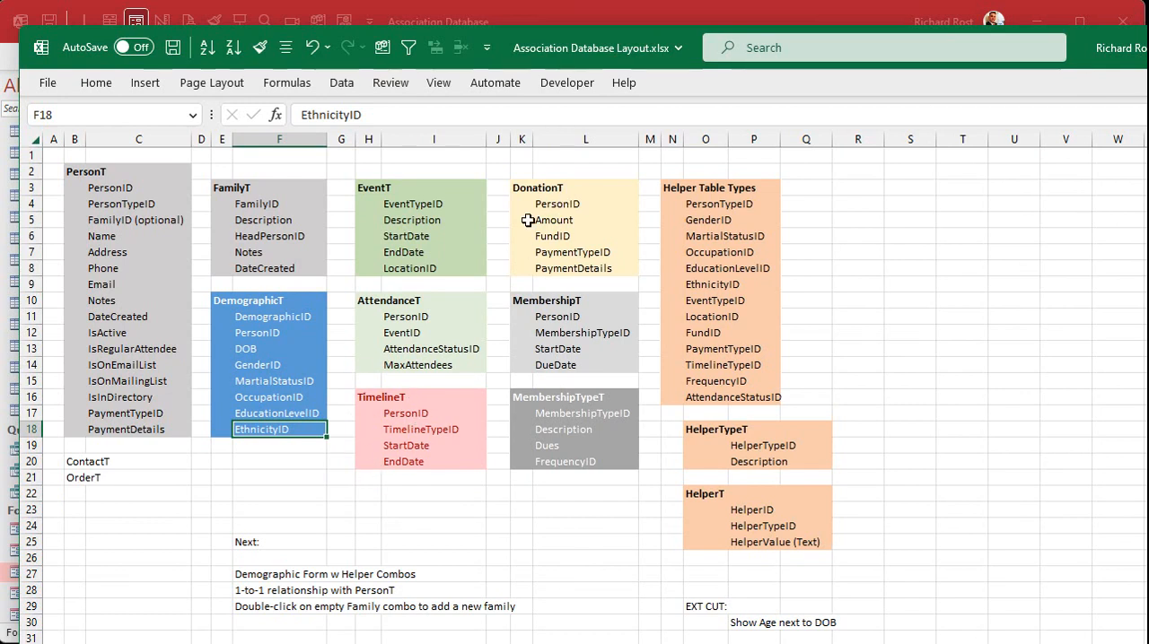
# Look at OrderT in the Association Database Layout workbook, then return to Access, show the person's contacts and close the form
pyautogui.click(73, 477)
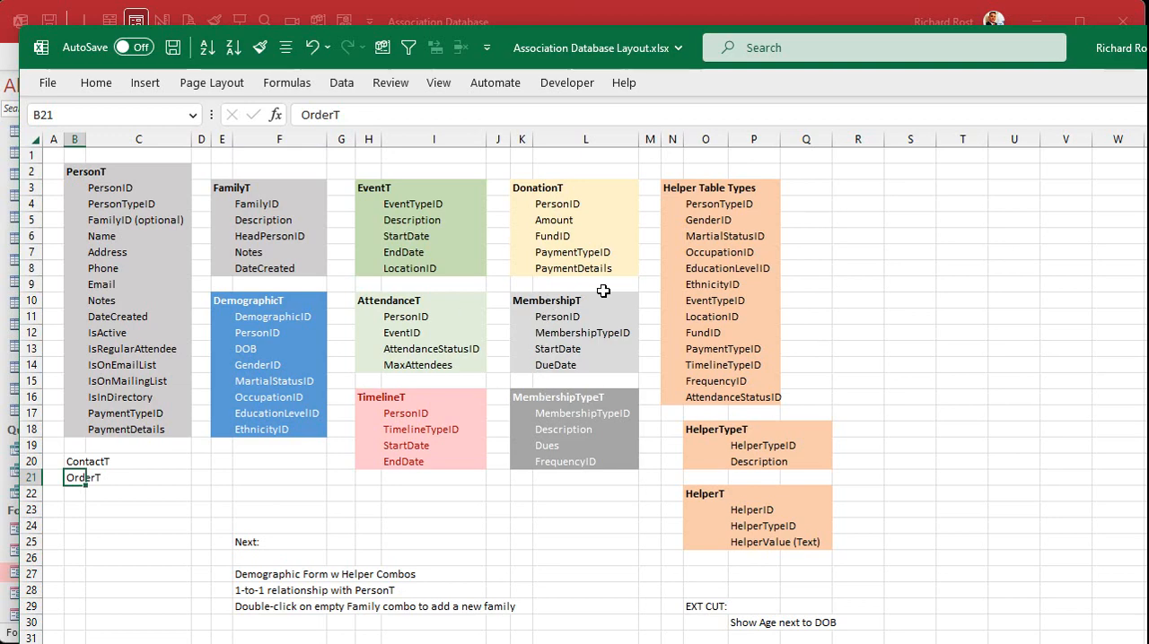
pyautogui.click(686, 25)
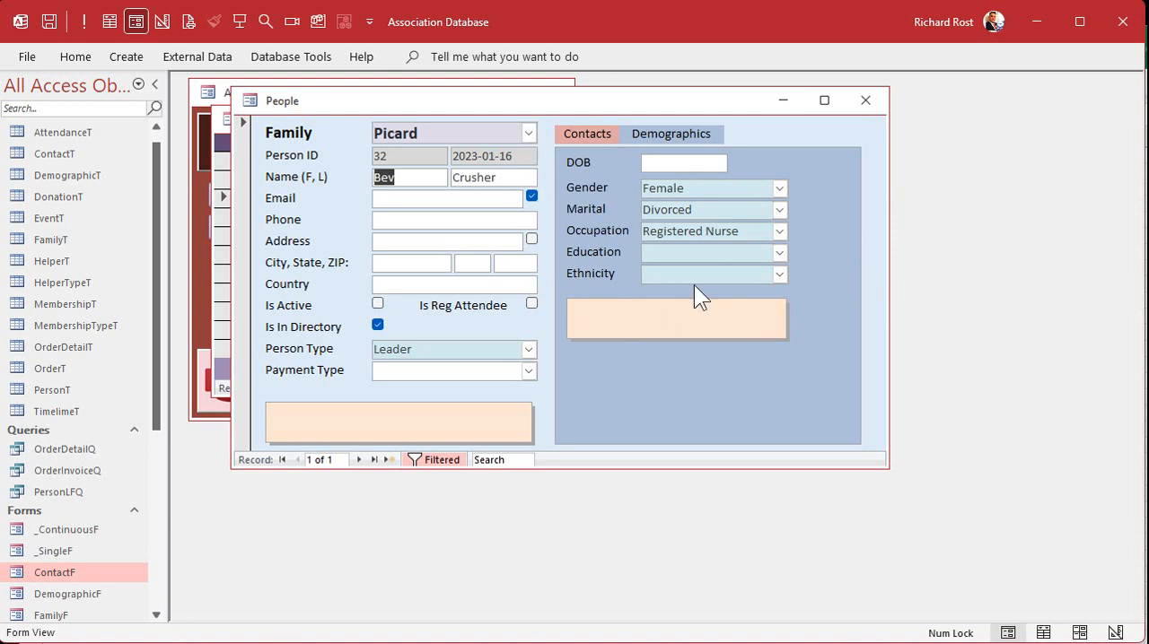
pyautogui.click(600, 131)
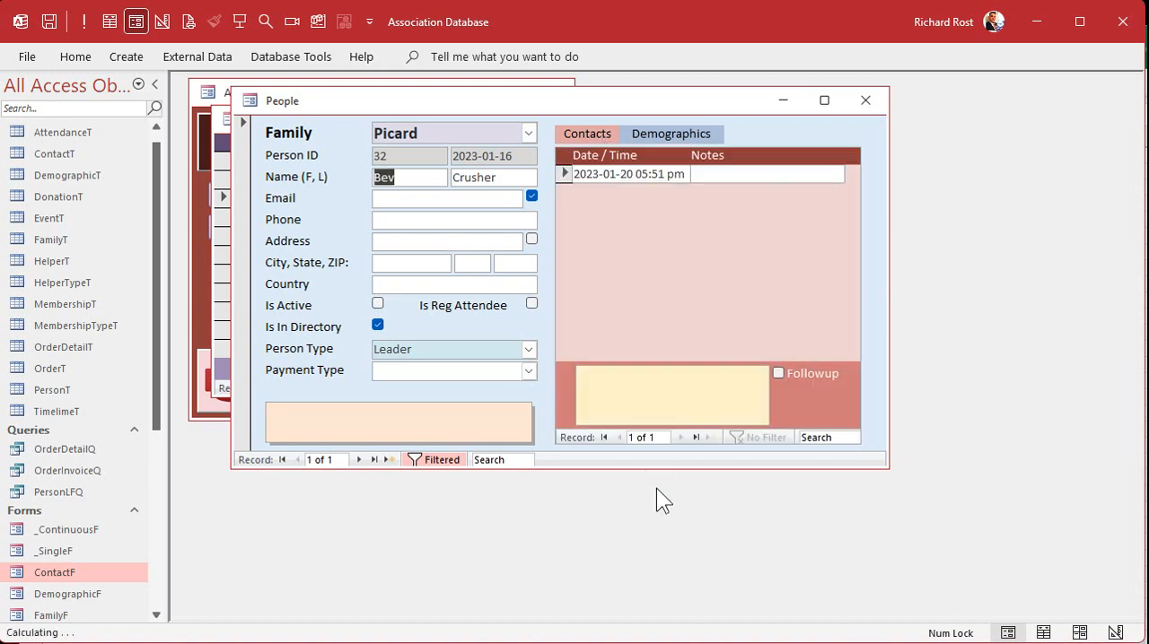
pyautogui.click(867, 100)
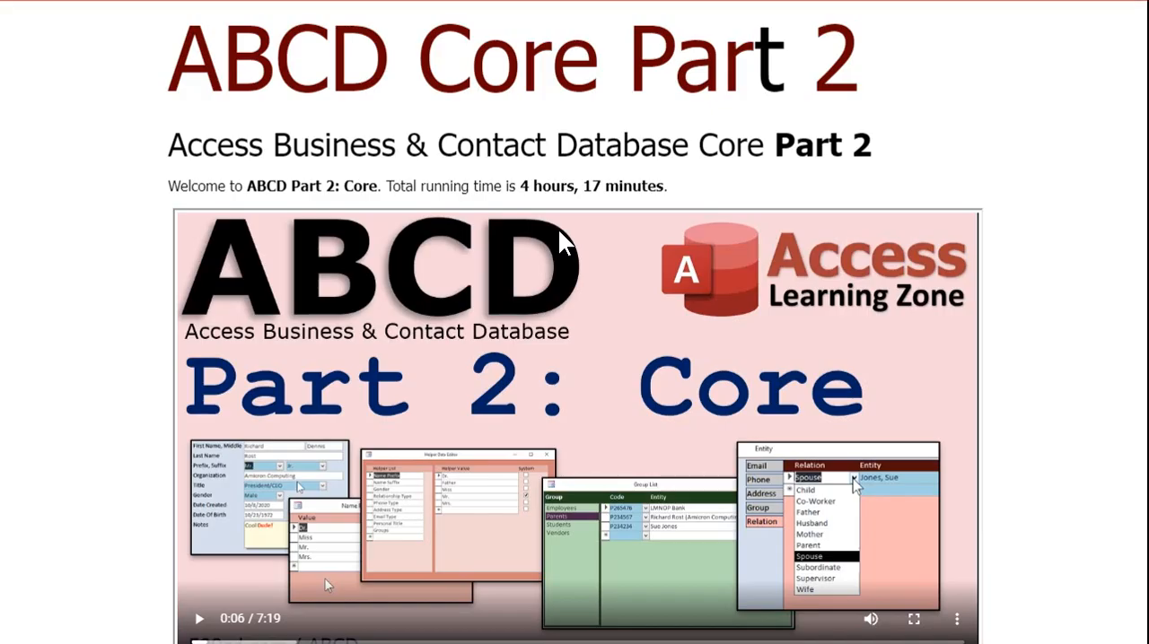